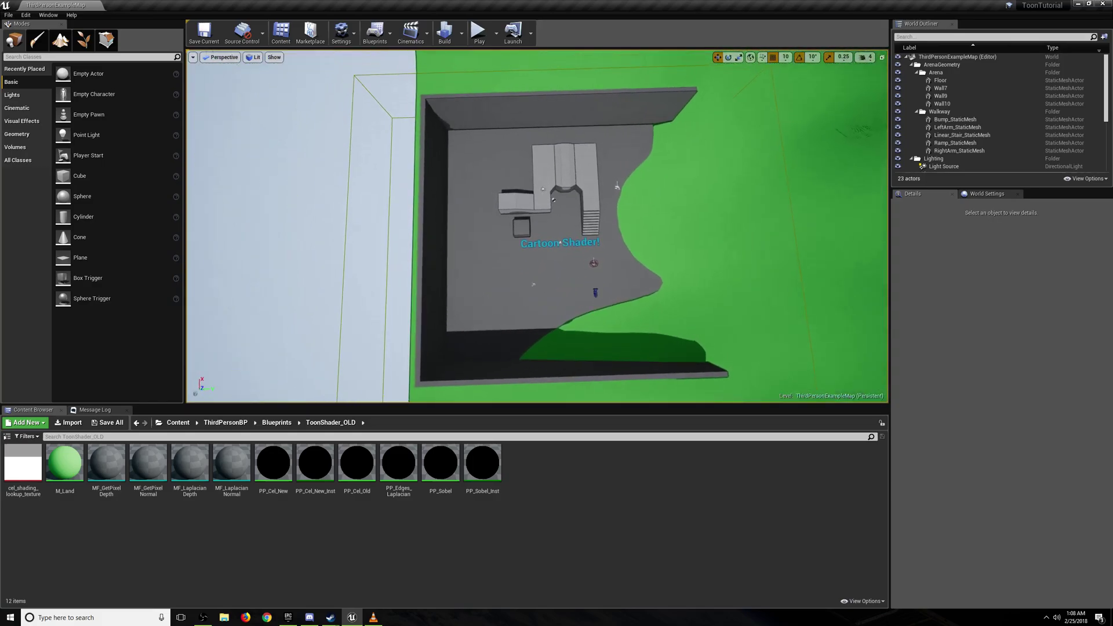
# Examine the cel-shaded arena from several angles, including the walkway, stairs, Cartoon Shader! text and character
pyautogui.moveTo(550, 231); pyautogui.dragTo(544, 260, button='right')
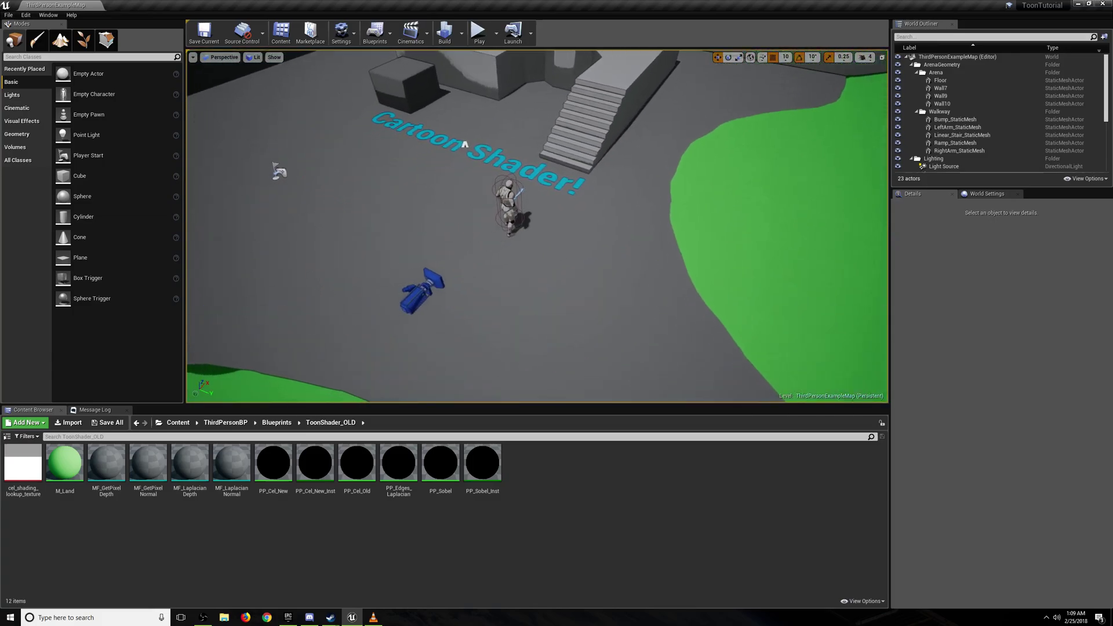
pyautogui.moveTo(464, 145); pyautogui.dragTo(261, 278, button='right')
pyautogui.moveTo(365, 212); pyautogui.dragTo(405, 210, button='right')
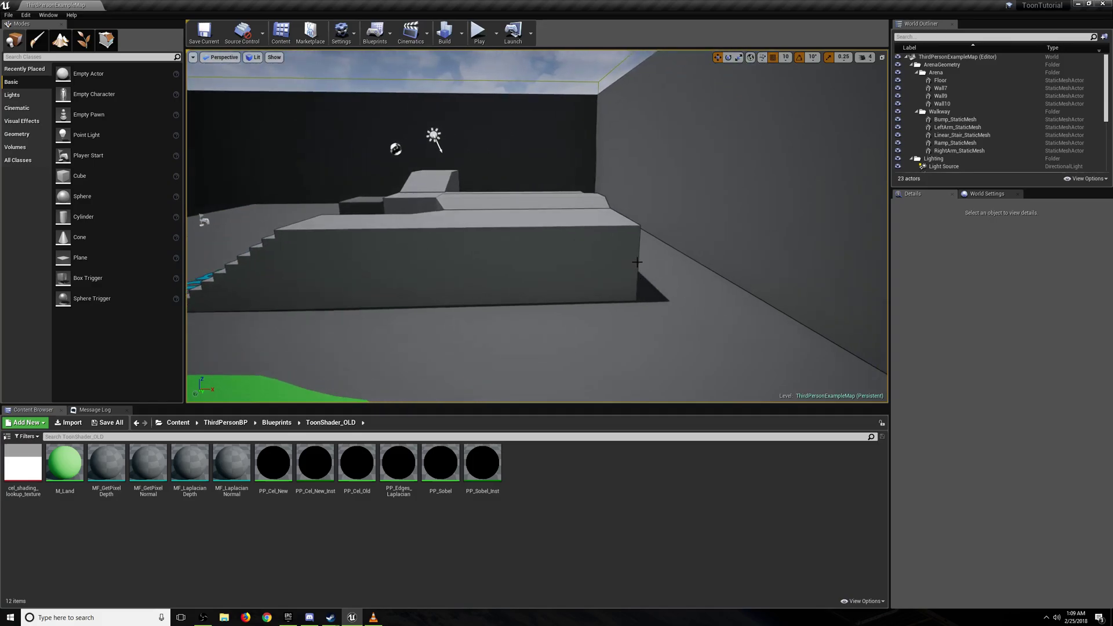
pyautogui.moveTo(637, 262); pyautogui.dragTo(650, 262, button='right')
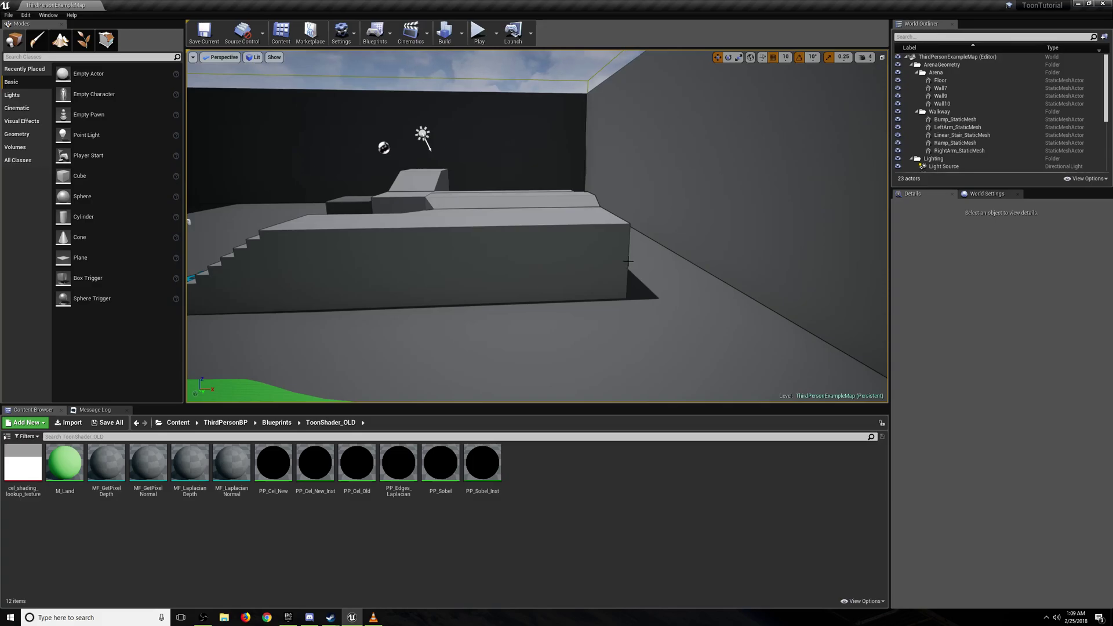
pyautogui.moveTo(630, 261); pyautogui.dragTo(795, 275, button='right')
pyautogui.moveTo(649, 379); pyautogui.dragTo(723, 389, button='right')
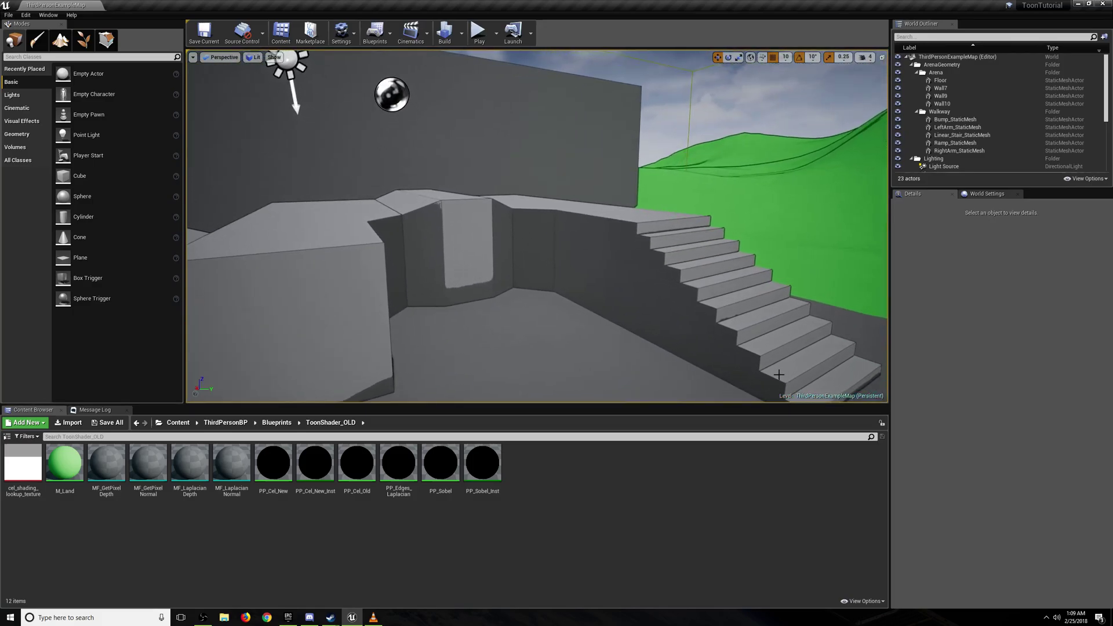
pyautogui.moveTo(659, 266); pyautogui.dragTo(759, 290, button='right')
pyautogui.moveTo(572, 249); pyautogui.dragTo(568, 250, button='right')
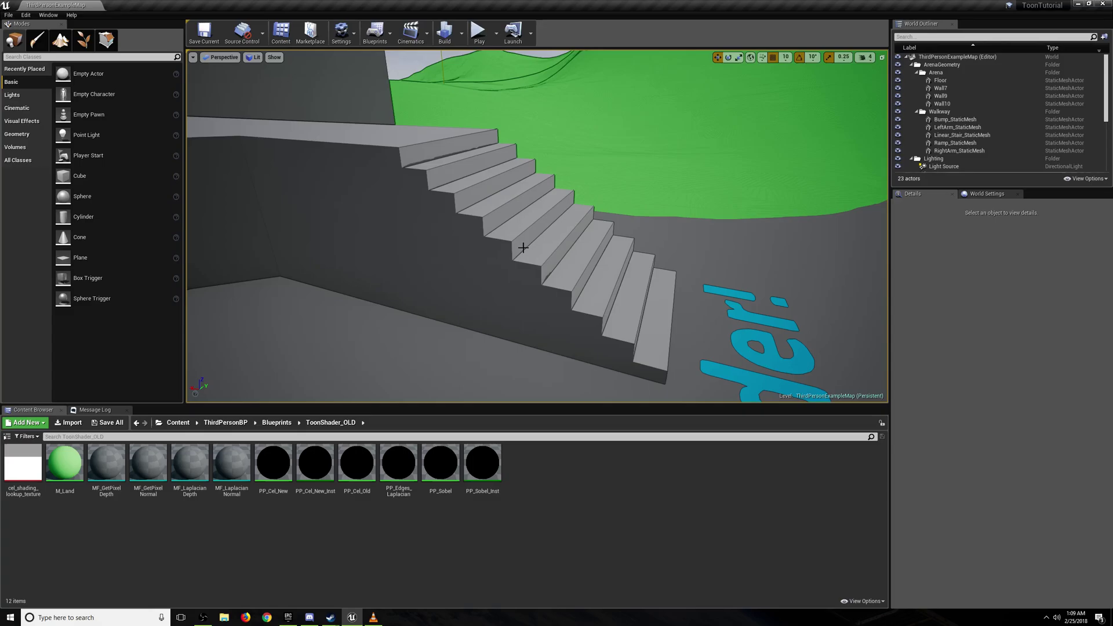
pyautogui.press('s')
pyautogui.moveTo(520, 248); pyautogui.dragTo(307, 232, button='right')
pyautogui.press('d')
pyautogui.press('d')
pyautogui.moveTo(467, 263); pyautogui.dragTo(686, 187, button='right')
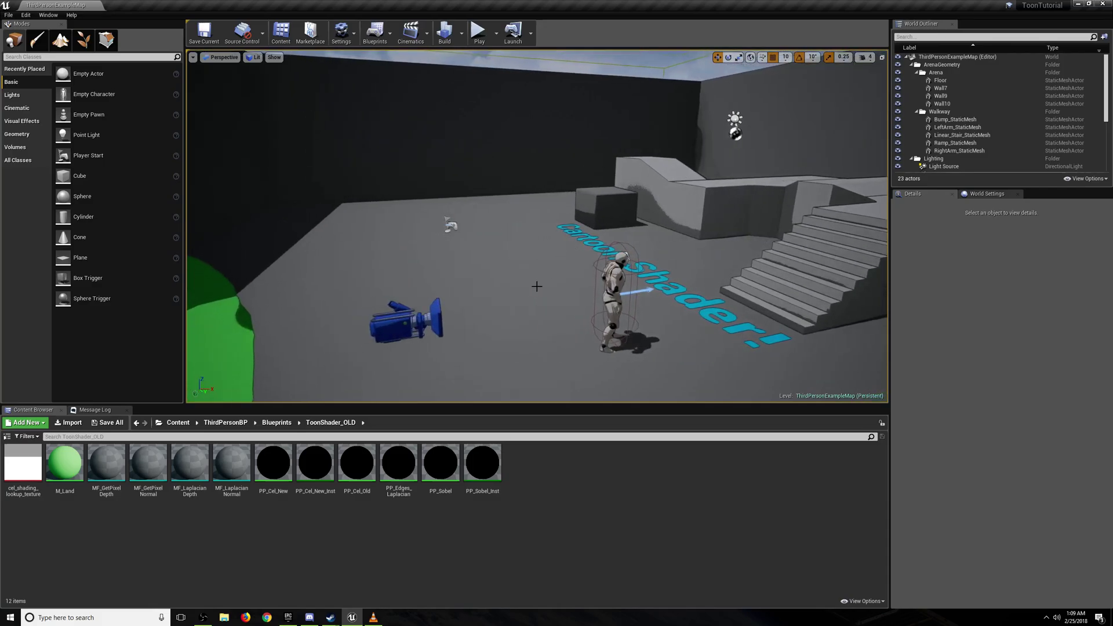
pyautogui.moveTo(537, 286); pyautogui.dragTo(487, 295, button='right')
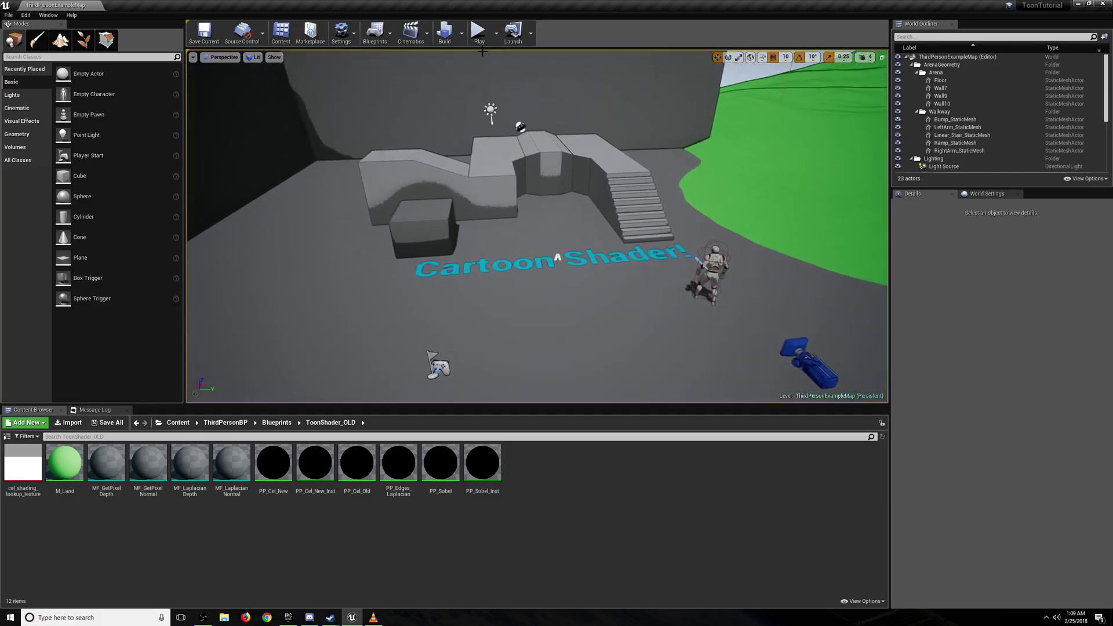
# Play the level in full screen, run the character over the stairs and walkway to inspect the new toon shading, and end the session
pyautogui.click(479, 32)
pyautogui.press('F11')
pyautogui.press('w')
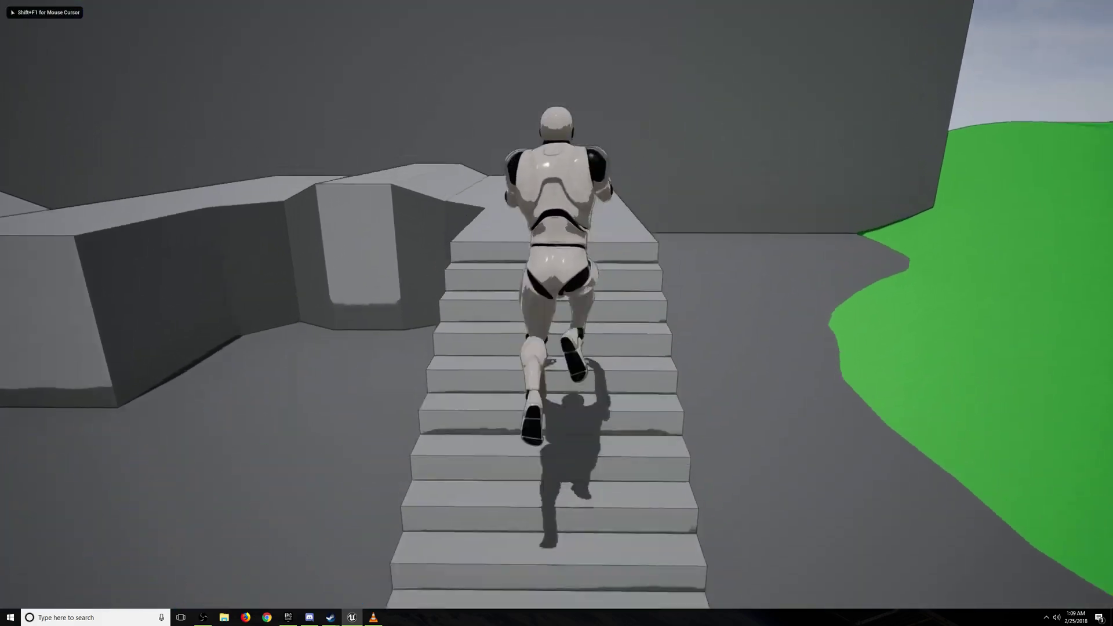
pyautogui.press('w')
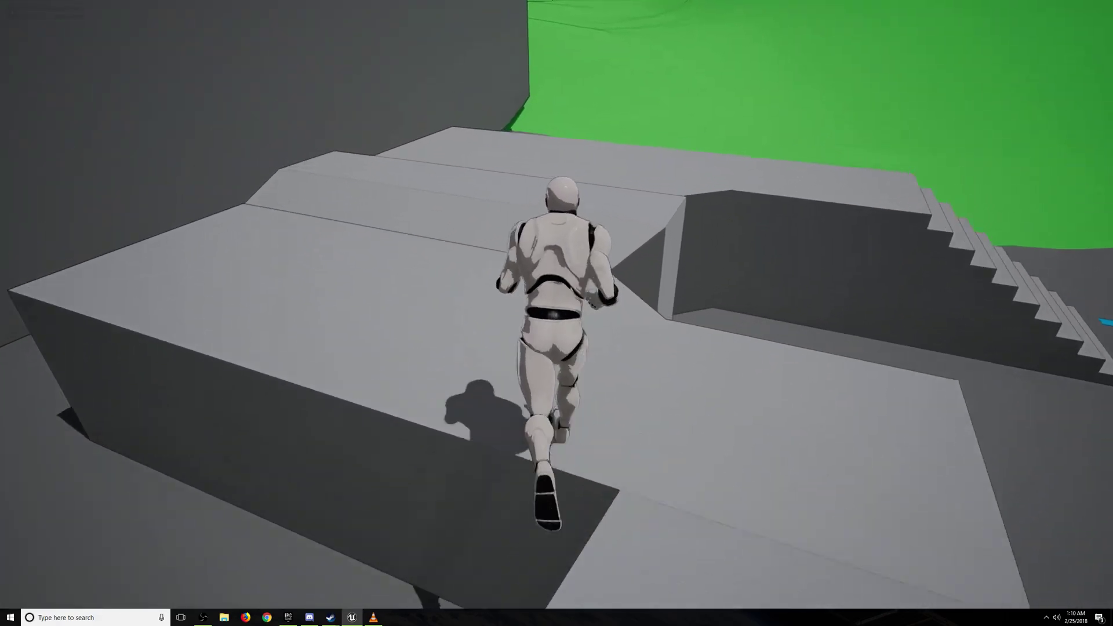
pyautogui.press('a')
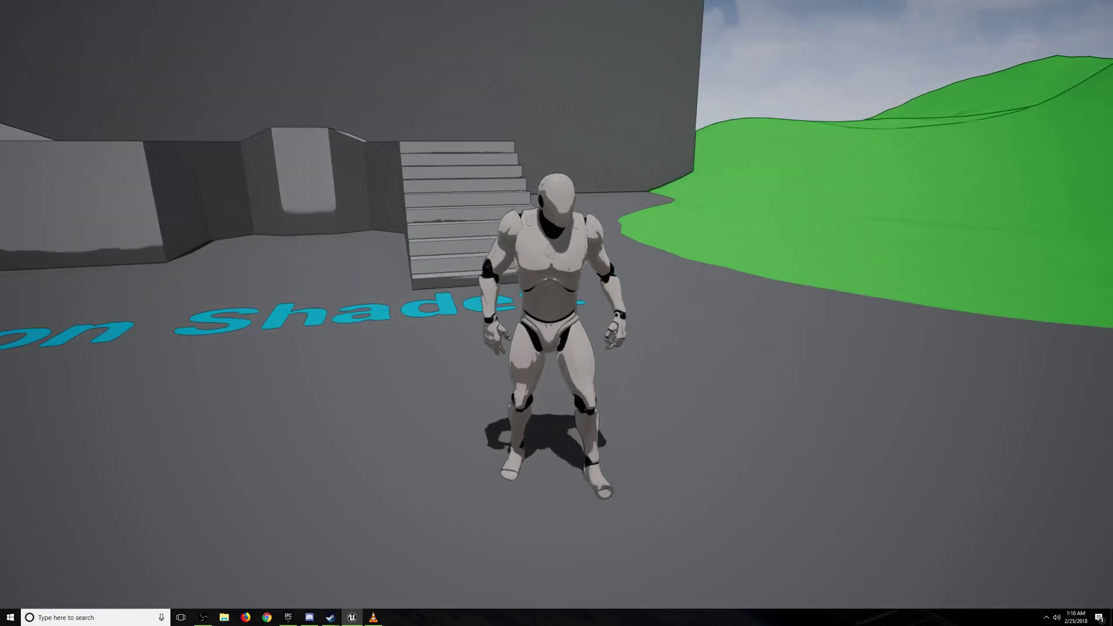
pyautogui.press('w')
pyautogui.press('Escape')
# Leave full screen, disable PostProcessVolume2 and enable PostProcessVolume to switch to the old cel and Laplacian edge materials
pyautogui.moveTo(994, 127); pyautogui.dragTo(927, 169, button='right')
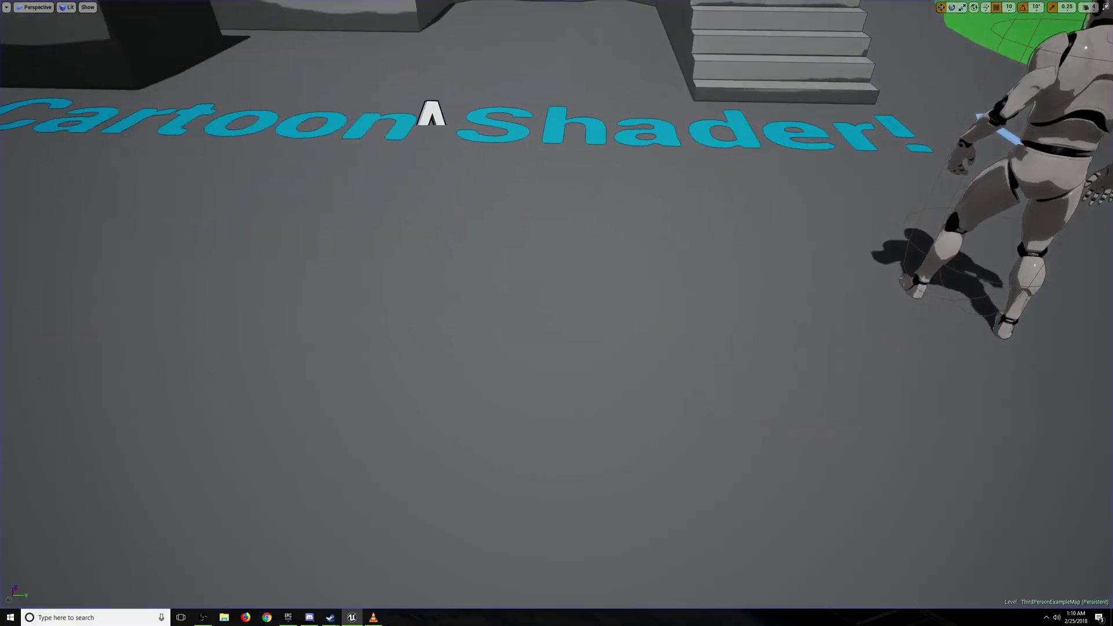
pyautogui.press('s')
pyautogui.moveTo(859, 211); pyautogui.dragTo(899, 165, button='right')
pyautogui.press('F11')
pyautogui.press('w')
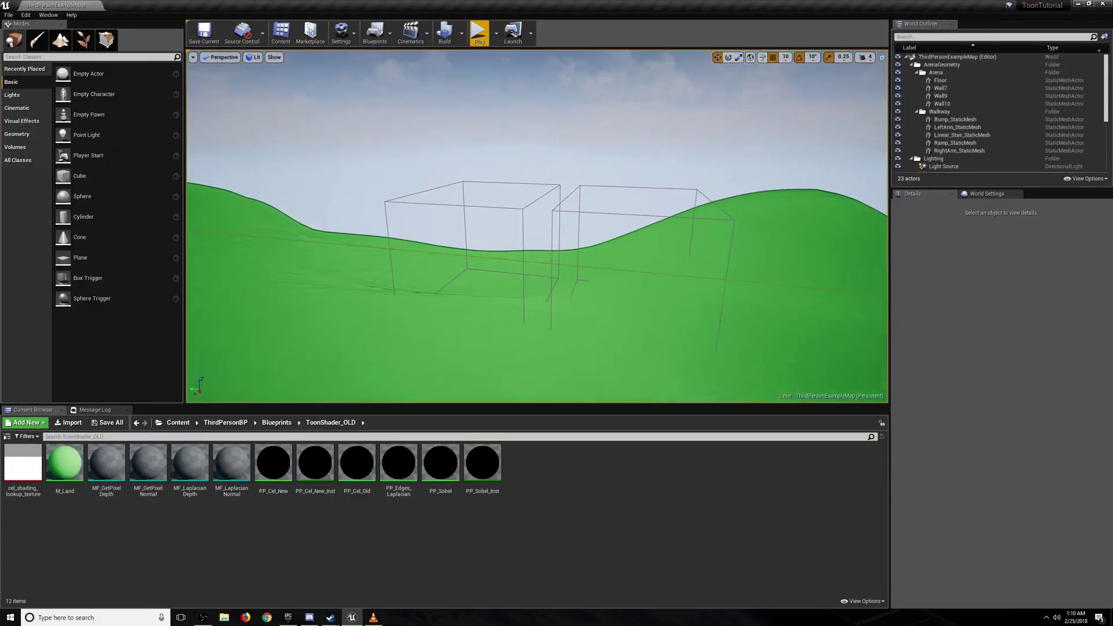
pyautogui.click(523, 215)
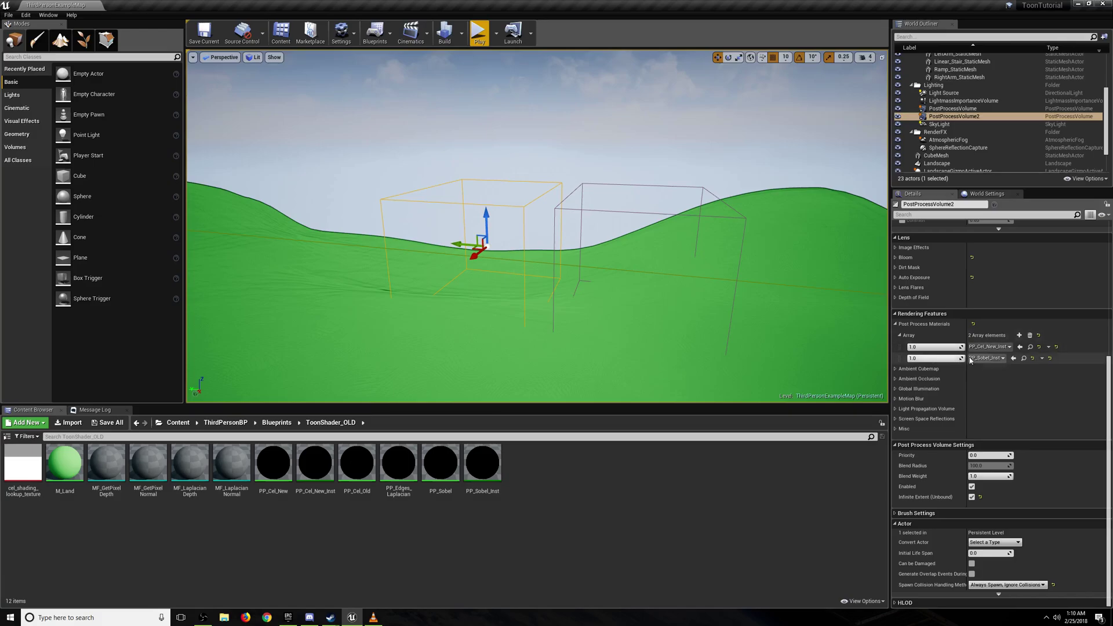
pyautogui.click(972, 487)
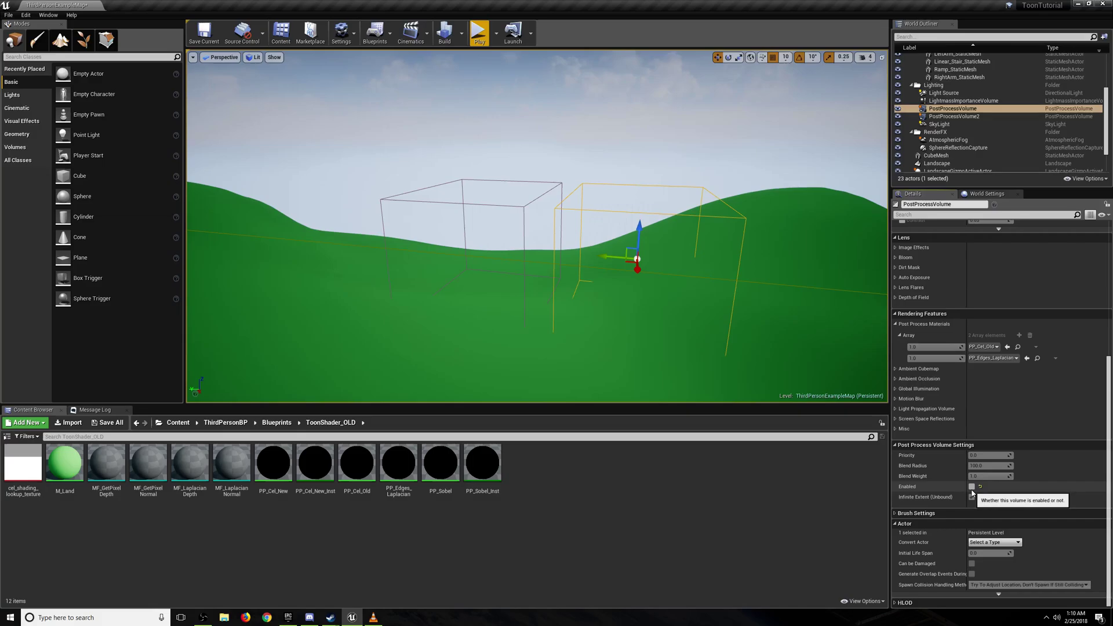
pyautogui.click(972, 489)
# Playtest the level in full screen with the old shader, running the character around the walkway, and return to the editor
pyautogui.moveTo(650, 287); pyautogui.dragTo(630, 226, button='right')
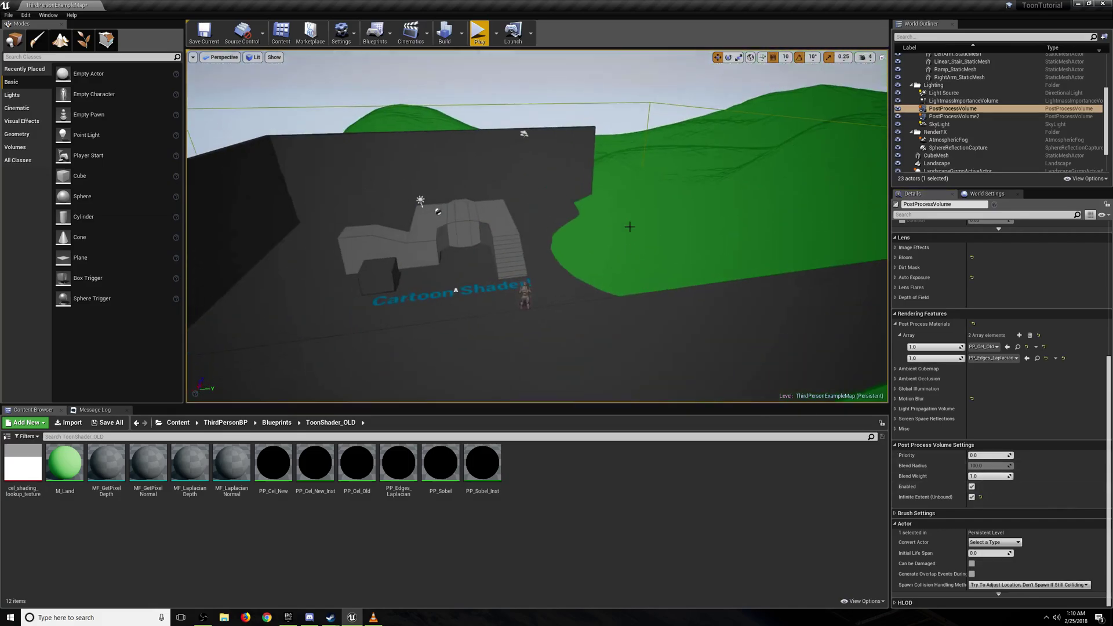
pyautogui.click(490, 40)
pyautogui.press('w')
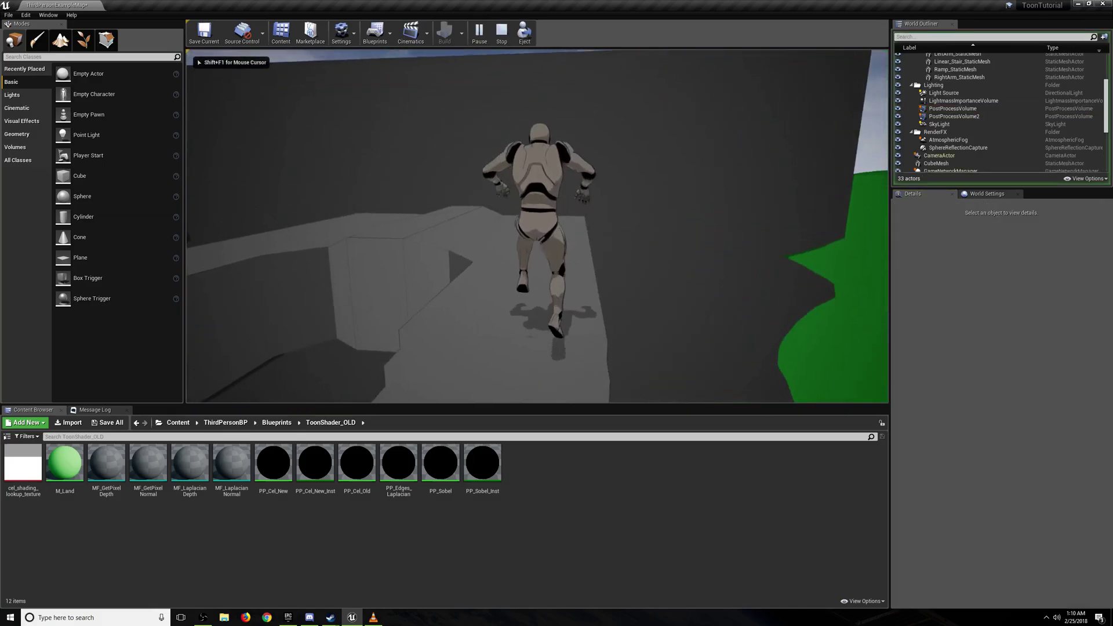
pyautogui.press('F11')
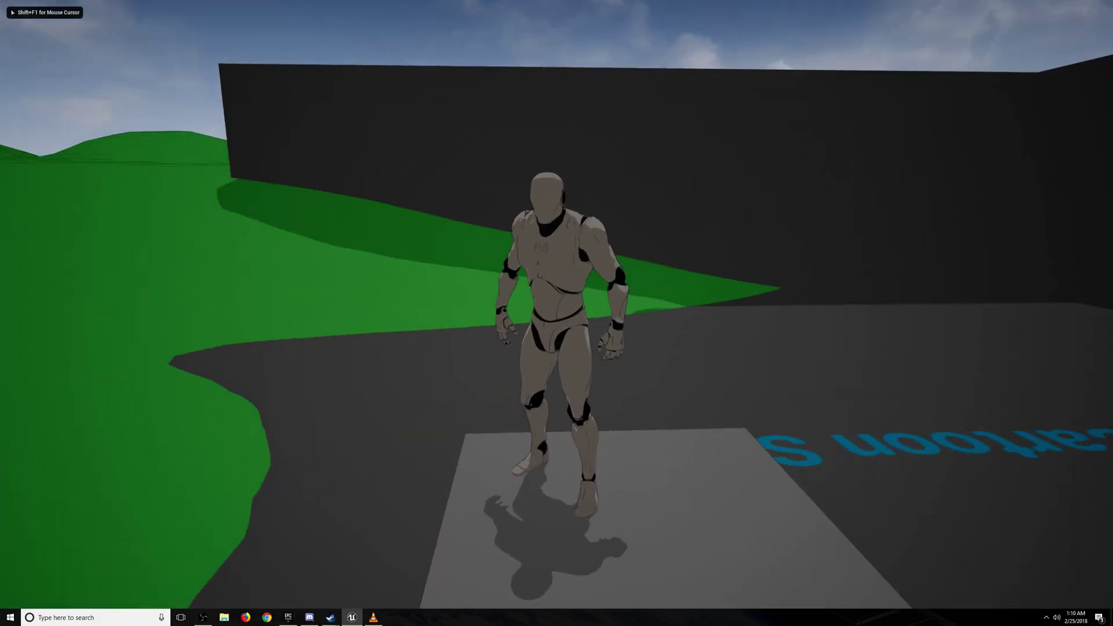
pyautogui.press('w')
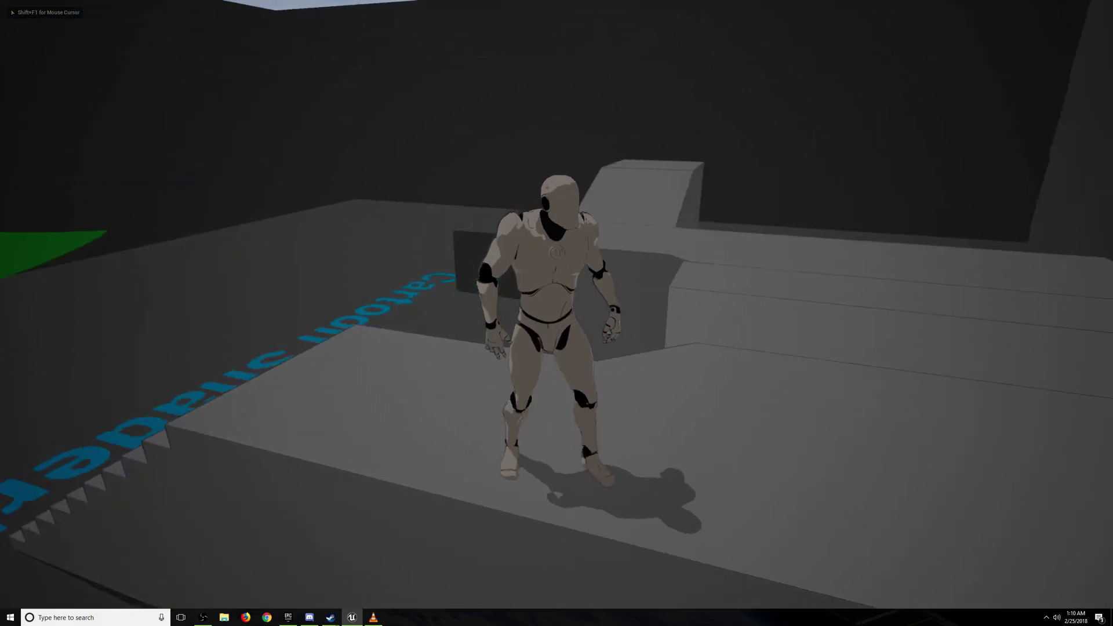
pyautogui.press('w')
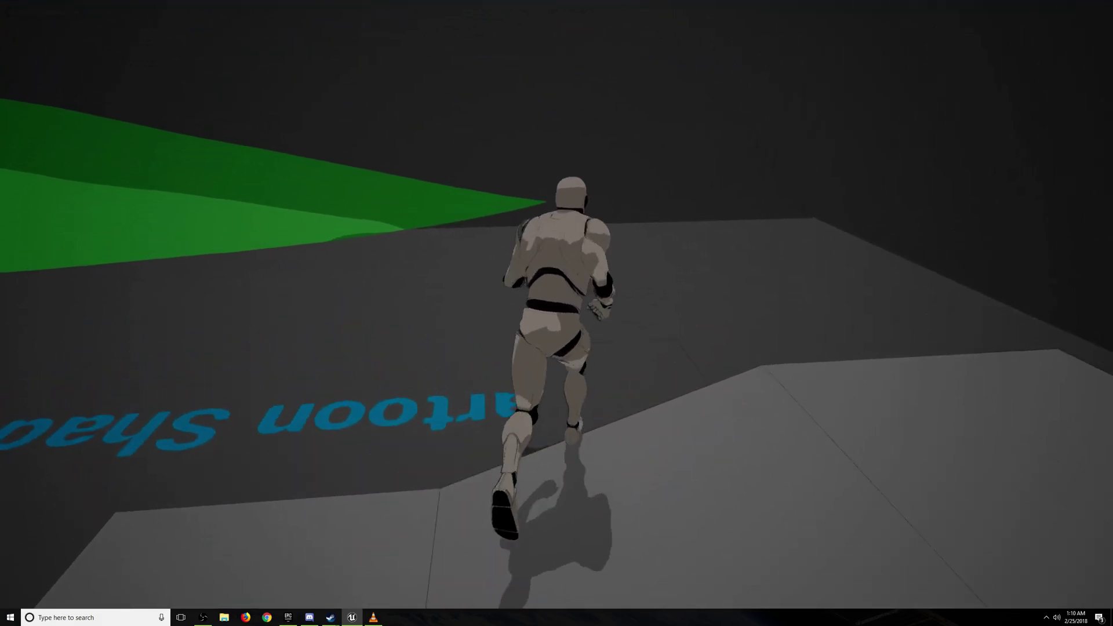
pyautogui.press('space')
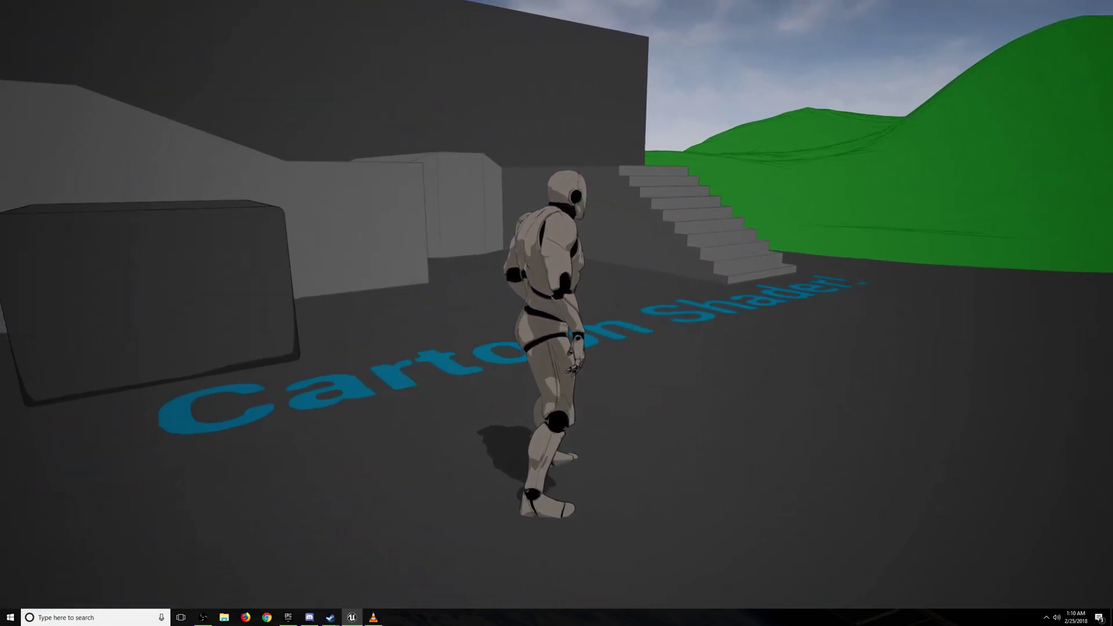
pyautogui.press('Escape')
pyautogui.press('F11')
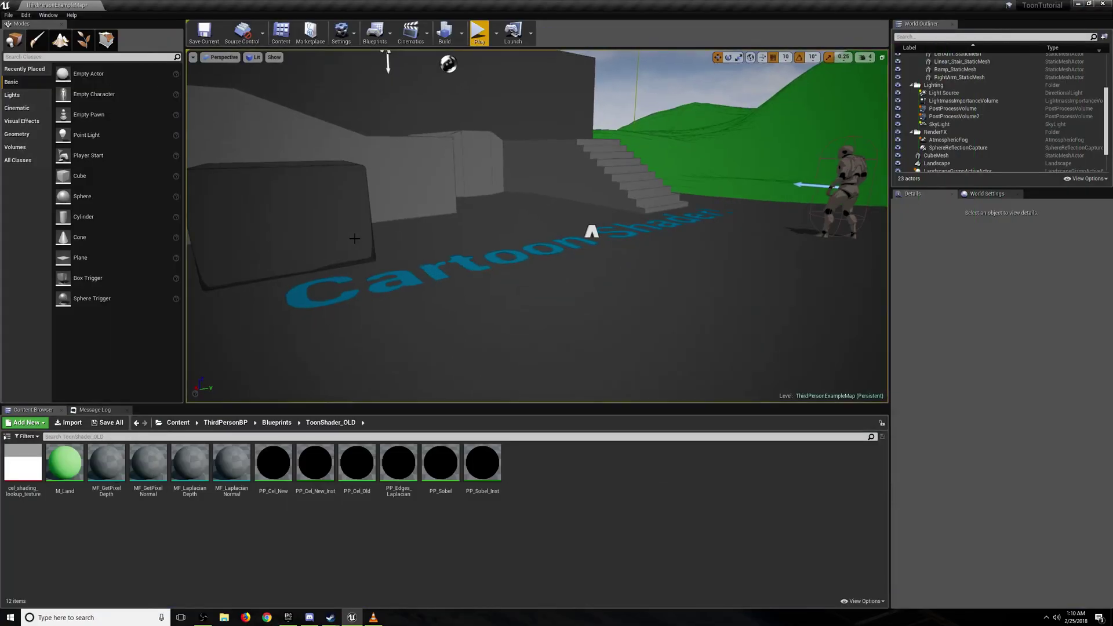
# Open the cel_shading_lookup_texture asset to inspect its shading bands and close it
pyautogui.moveTo(354, 238); pyautogui.dragTo(362, 205, button='right')
pyautogui.doubleClick(21, 464)
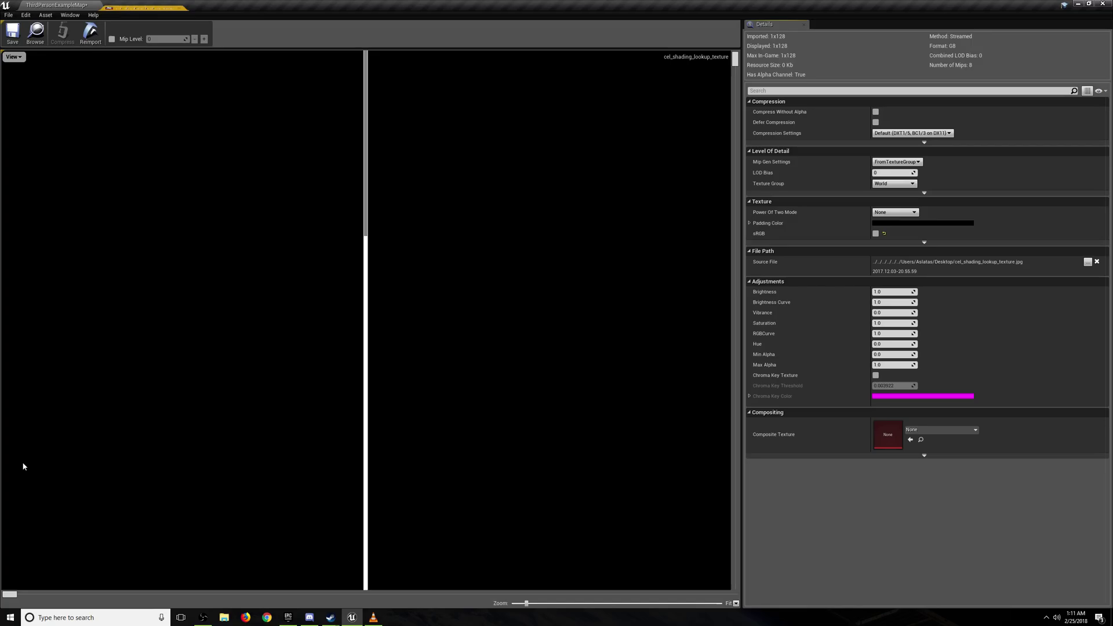
pyautogui.click(179, 7)
# Examine the landscape and arena outlines from near and far under the old shader
pyautogui.moveTo(415, 285); pyautogui.dragTo(522, 320, button='right')
pyautogui.press('s')
pyautogui.press('s')
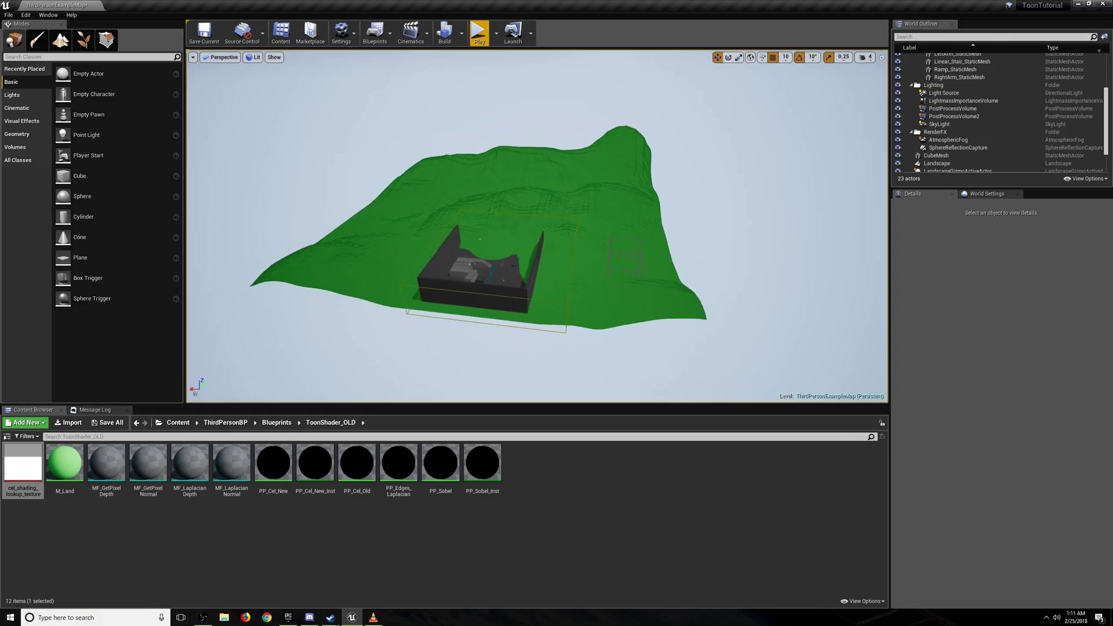
pyautogui.press('a')
pyautogui.moveTo(522, 320); pyautogui.dragTo(580, 320, button='right')
pyautogui.moveTo(365, 281); pyautogui.dragTo(336, 281, button='right')
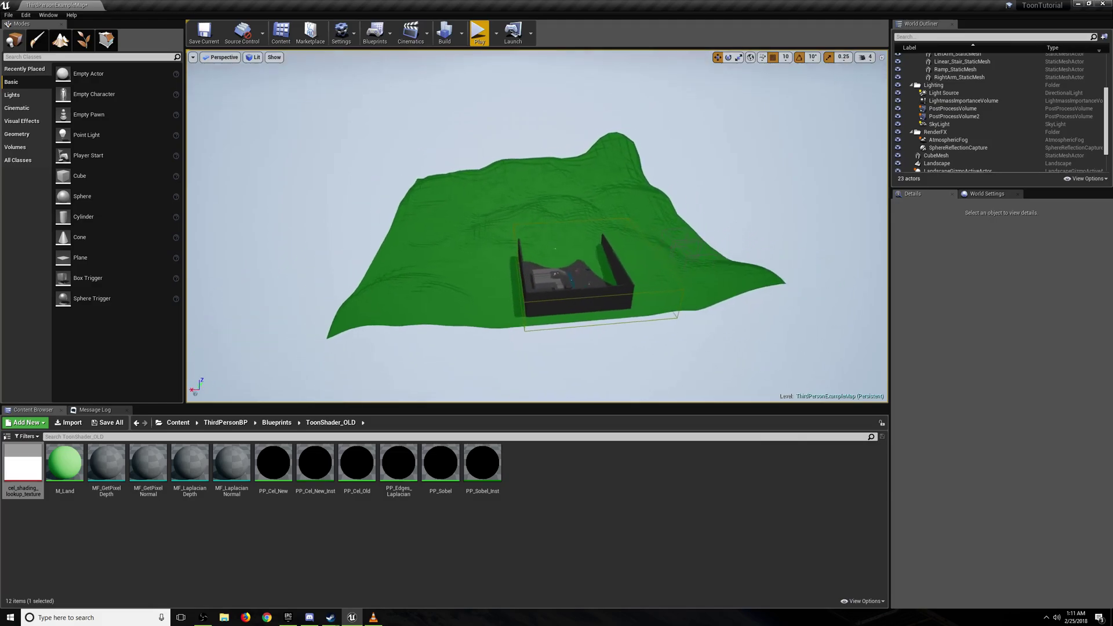
pyautogui.press('w')
pyautogui.moveTo(521, 261); pyautogui.dragTo(457, 267, button='right')
pyautogui.press('d')
pyautogui.moveTo(336, 304); pyautogui.dragTo(348, 298, button='right')
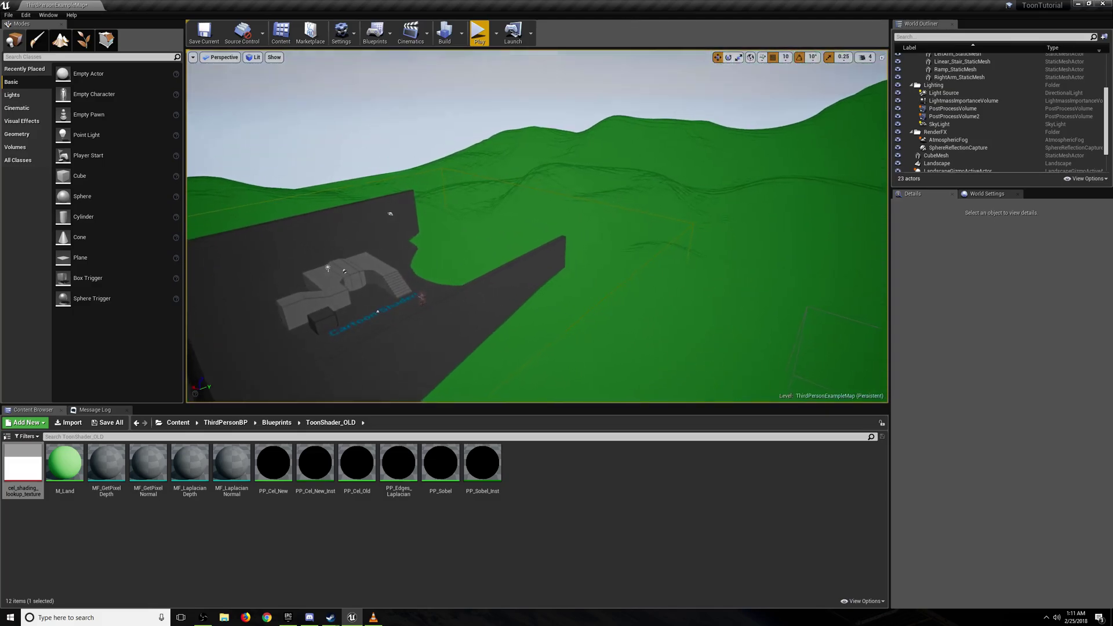
pyautogui.press('s')
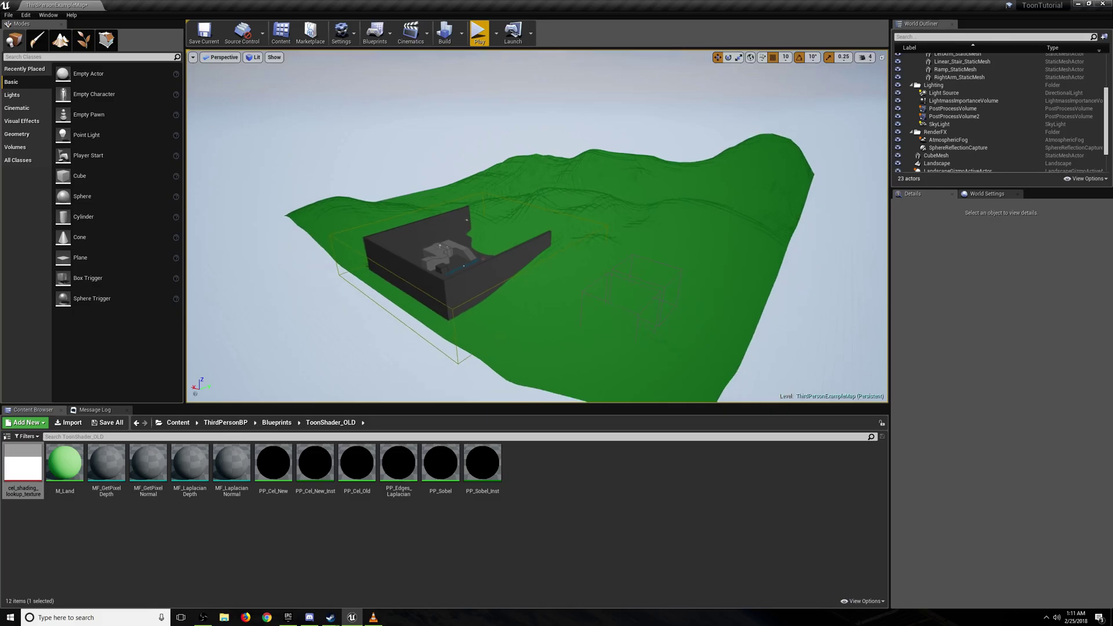
# Disable PostProcessVolume and re-enable PostProcessVolume2 to restore the new cel and Sobel materials
pyautogui.press('w')
pyautogui.moveTo(325, 282); pyautogui.dragTo(413, 283, button='right')
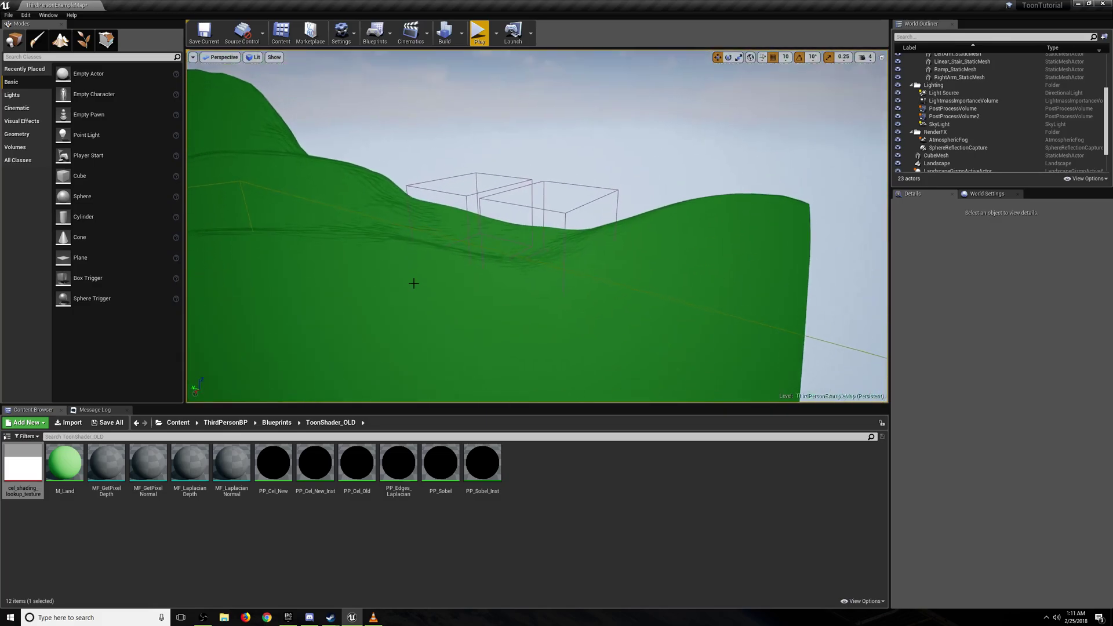
pyautogui.click(569, 225)
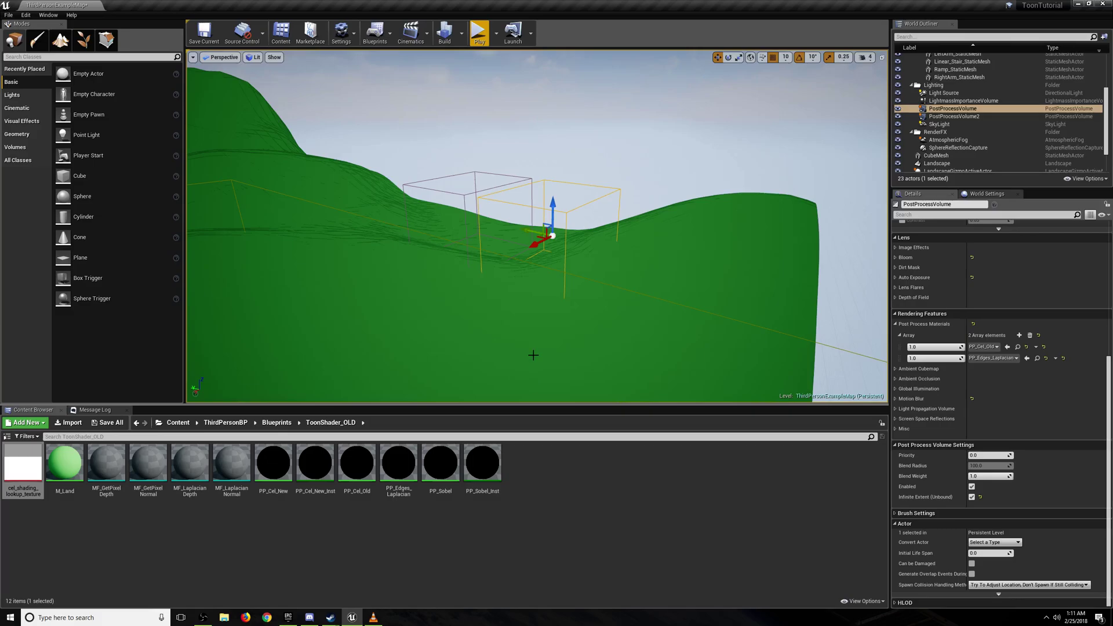
pyautogui.click(972, 488)
pyautogui.click(463, 203)
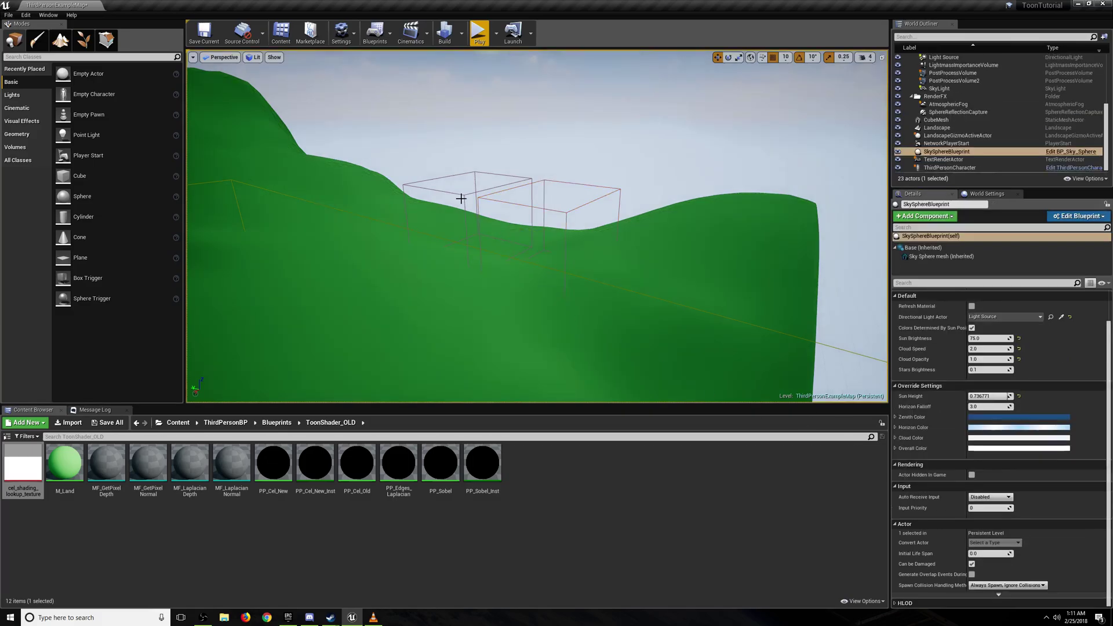
pyautogui.scroll(-5, 959, 437)
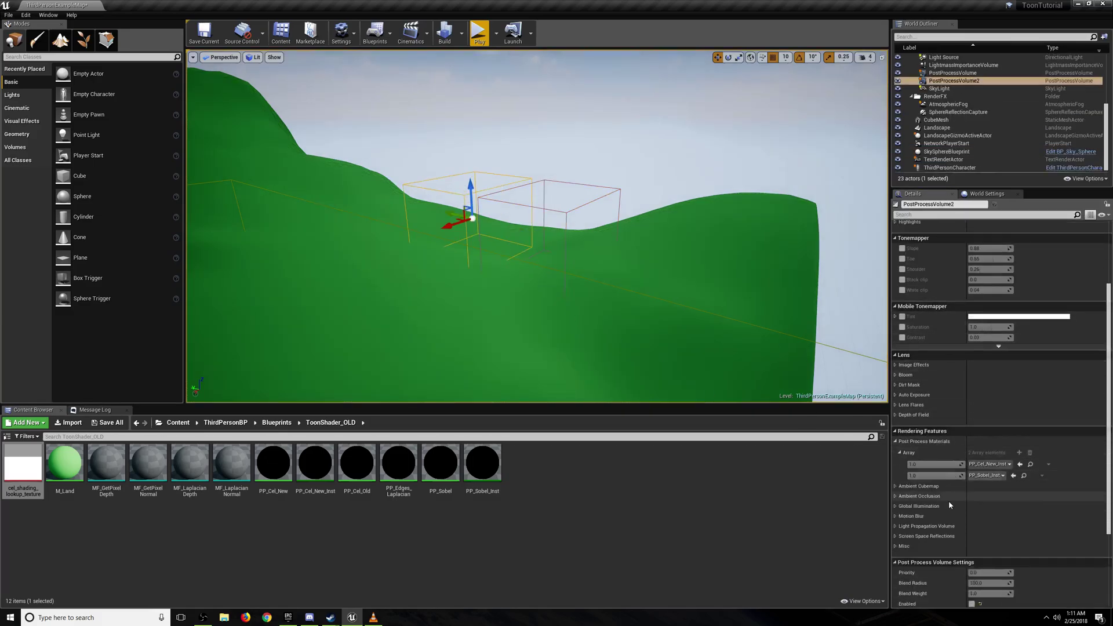
pyautogui.click(972, 544)
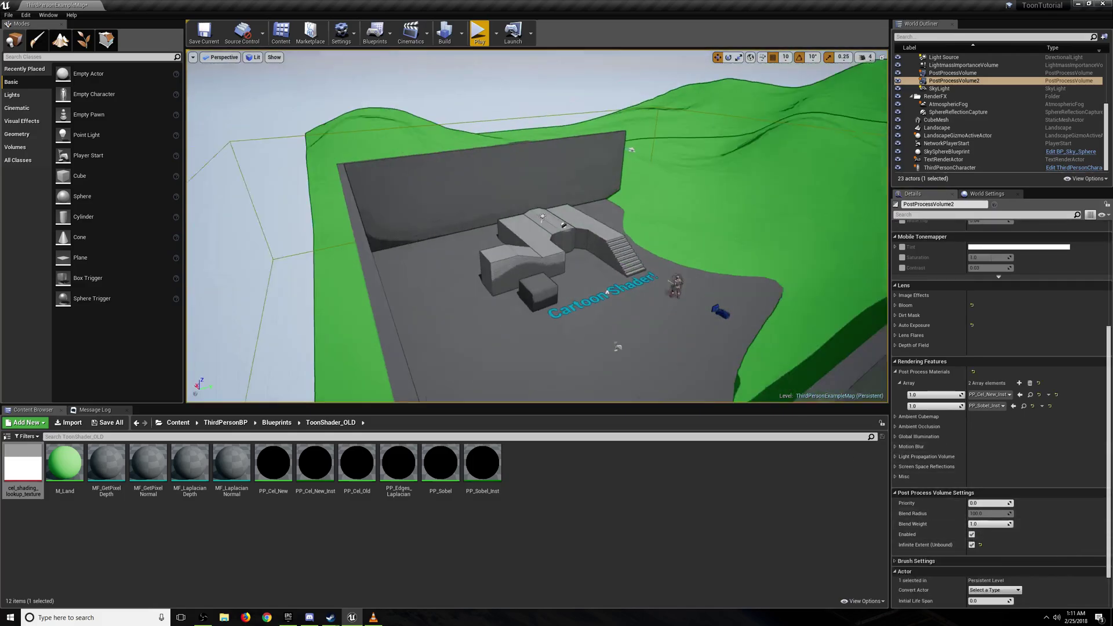
# Open the PP_Sobel material, review its node graph for edge detection and skybox culling, and close it
pyautogui.press('w')
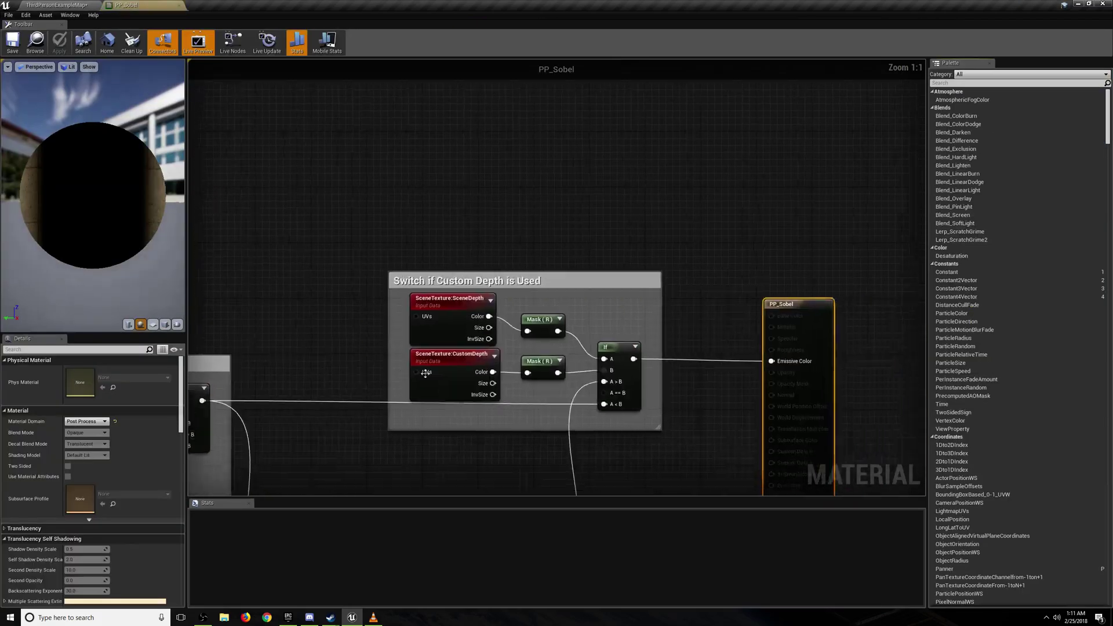
pyautogui.moveTo(579, 233)
pyautogui.mouseDown(button='right')
pyautogui.moveTo(376, 211)
pyautogui.moveTo(565, 216)
pyautogui.mouseUp(button='right')
pyautogui.click(375, 211)
pyautogui.scroll(-7, 565, 217)
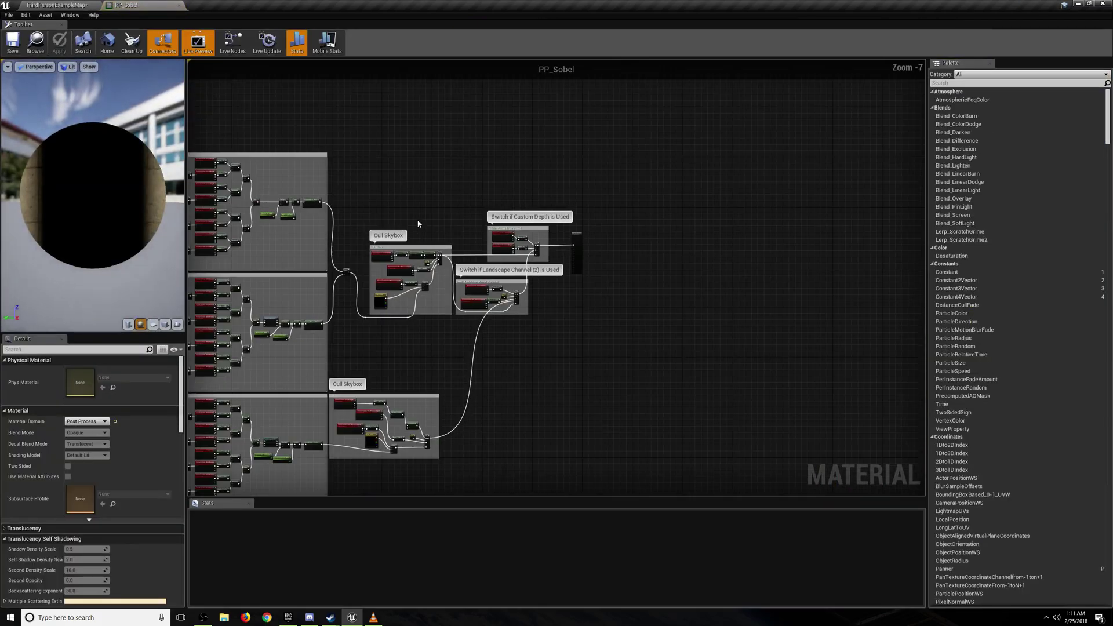
pyautogui.moveTo(417, 224); pyautogui.dragTo(554, 199, button='right')
pyautogui.click(177, 5)
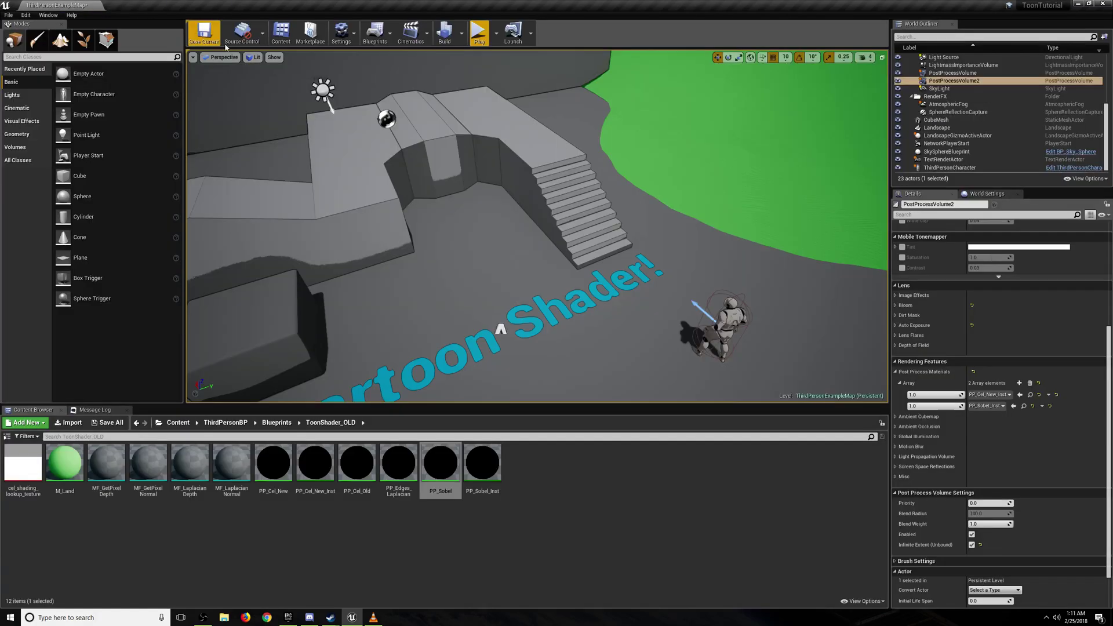
pyautogui.click(481, 536)
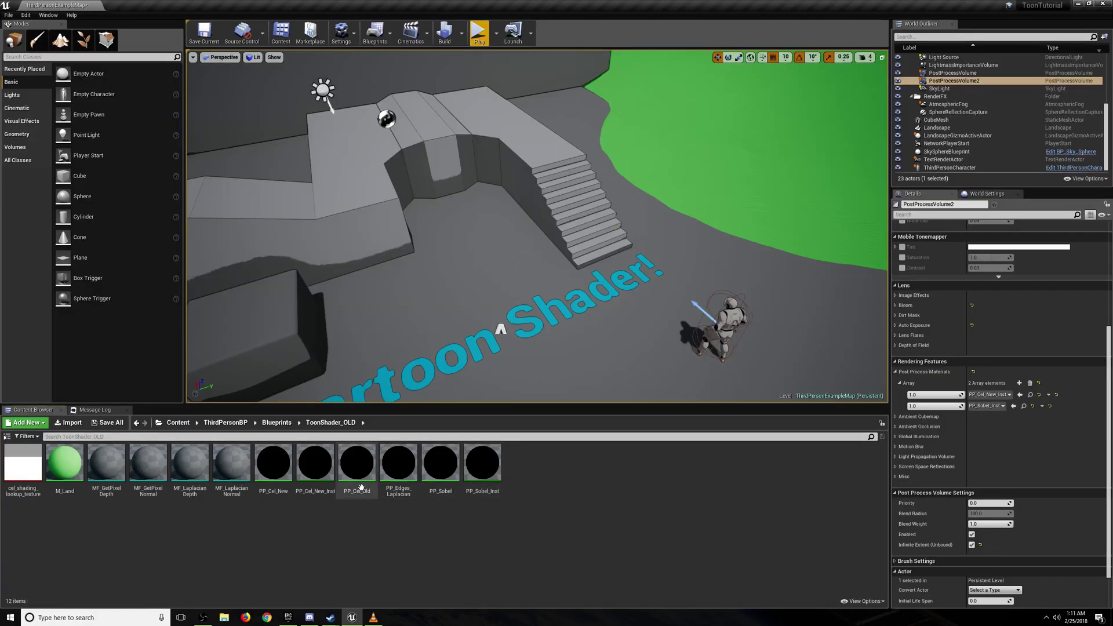
# Open the PP_Cel_New_Inst material instance, then view the PP_Cel_New material graph and close the graph
pyautogui.doubleClick(315, 463)
pyautogui.moveTo(230, 3); pyautogui.dragTo(139, 5)
pyautogui.click(72, 5)
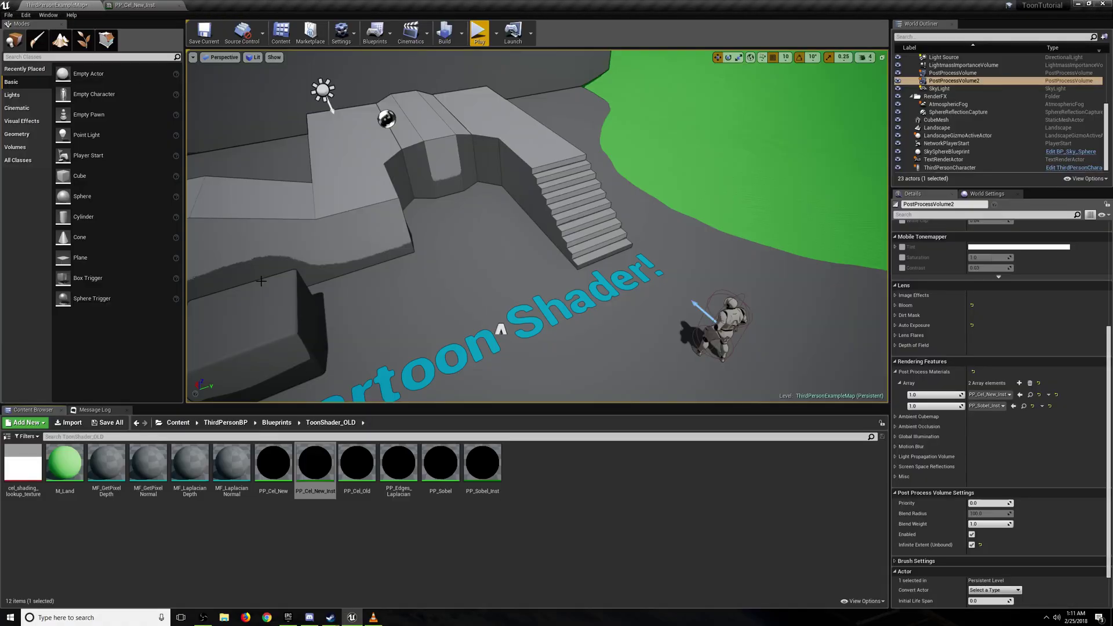
pyautogui.doubleClick(276, 477)
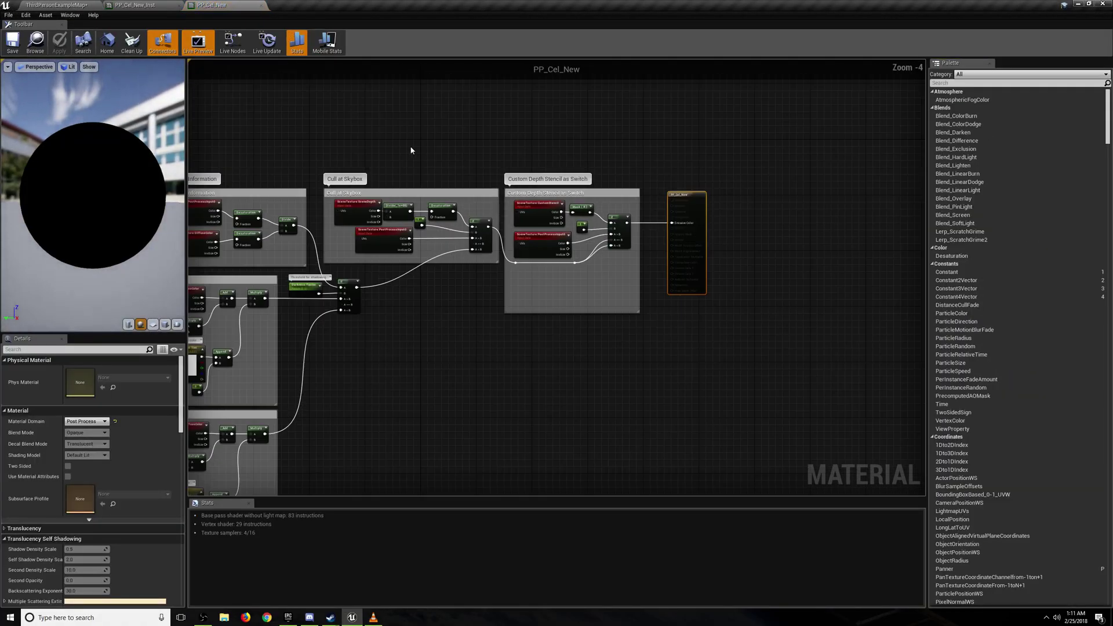
pyautogui.click(258, 5)
pyautogui.click(81, 5)
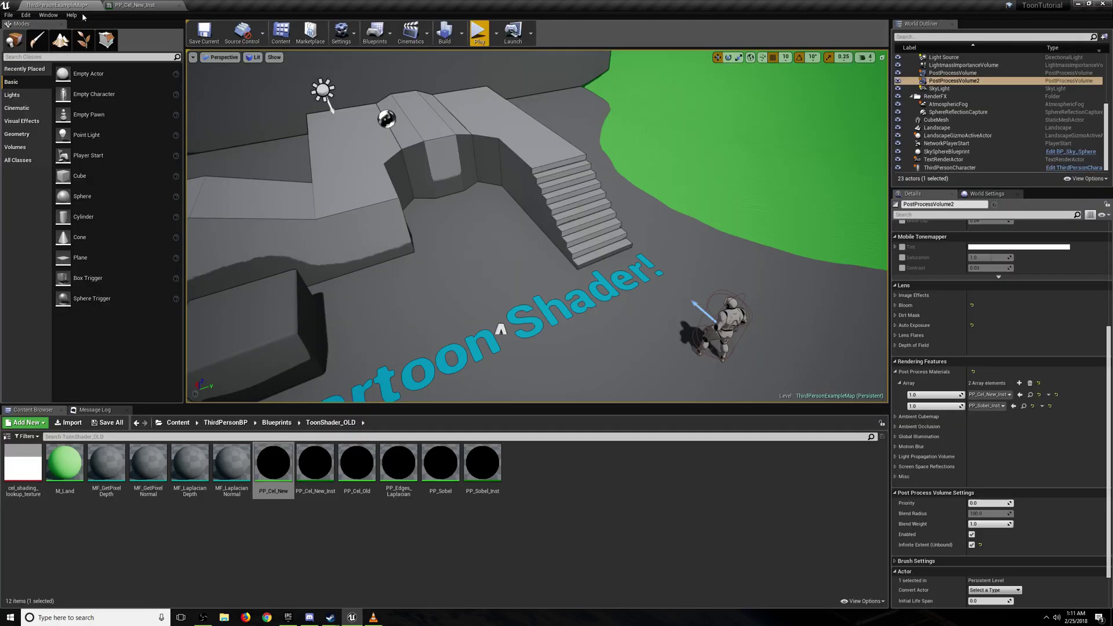
# Float PP_Cel_New_Inst over the level view and set its Shadow Tint to a muted red, hex sRGB BC7C7F00
pyautogui.doubleClick(310, 476)
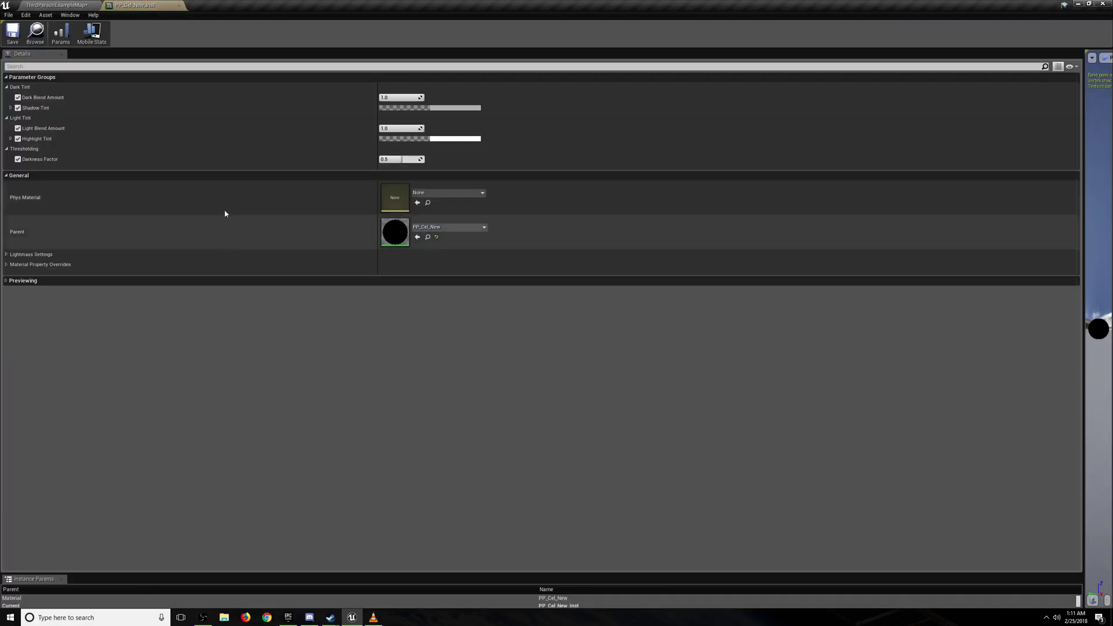
pyautogui.moveTo(139, 6); pyautogui.dragTo(590, 155)
pyautogui.moveTo(476, 209)
pyautogui.mouseDown(button='right')
pyautogui.moveTo(522, 209)
pyautogui.moveTo(429, 197)
pyautogui.moveTo(481, 212)
pyautogui.mouseUp(button='right')
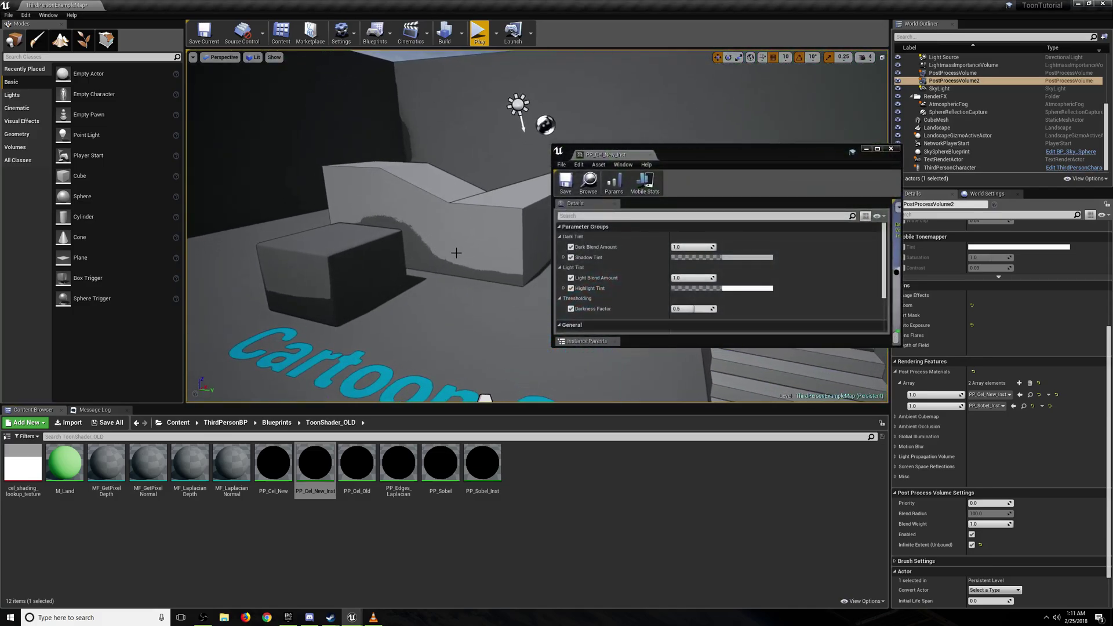
pyautogui.click(740, 258)
pyautogui.moveTo(803, 334); pyautogui.dragTo(823, 331)
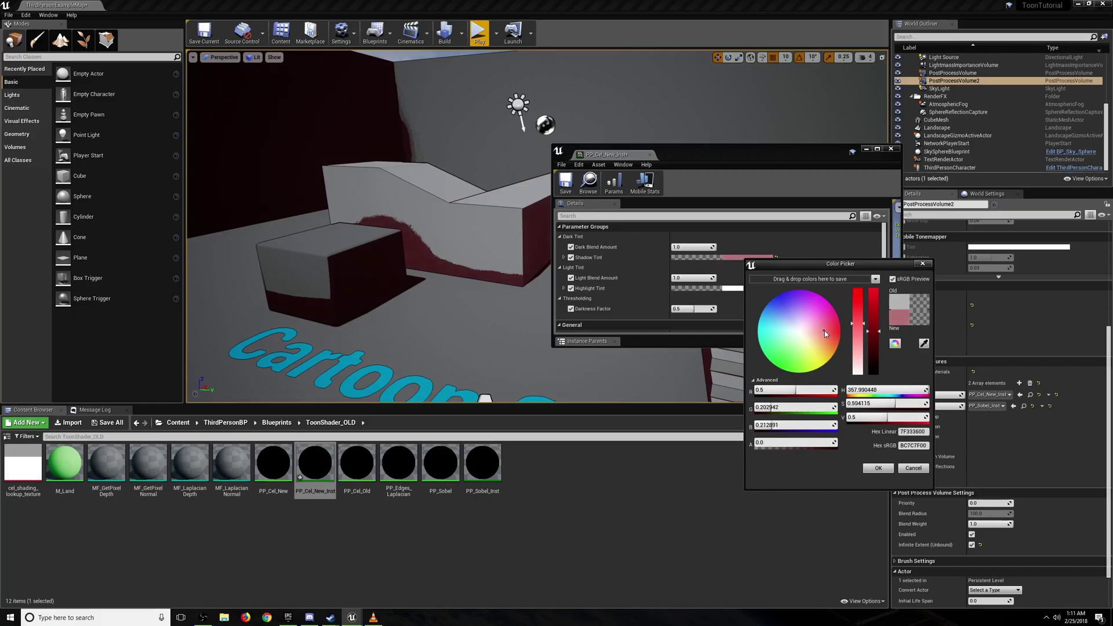
pyautogui.click(878, 468)
# Set the Highlight Tint to pale yellow, hex sRGB FFE7AE00, and dock the material instance beside the level
pyautogui.click(747, 288)
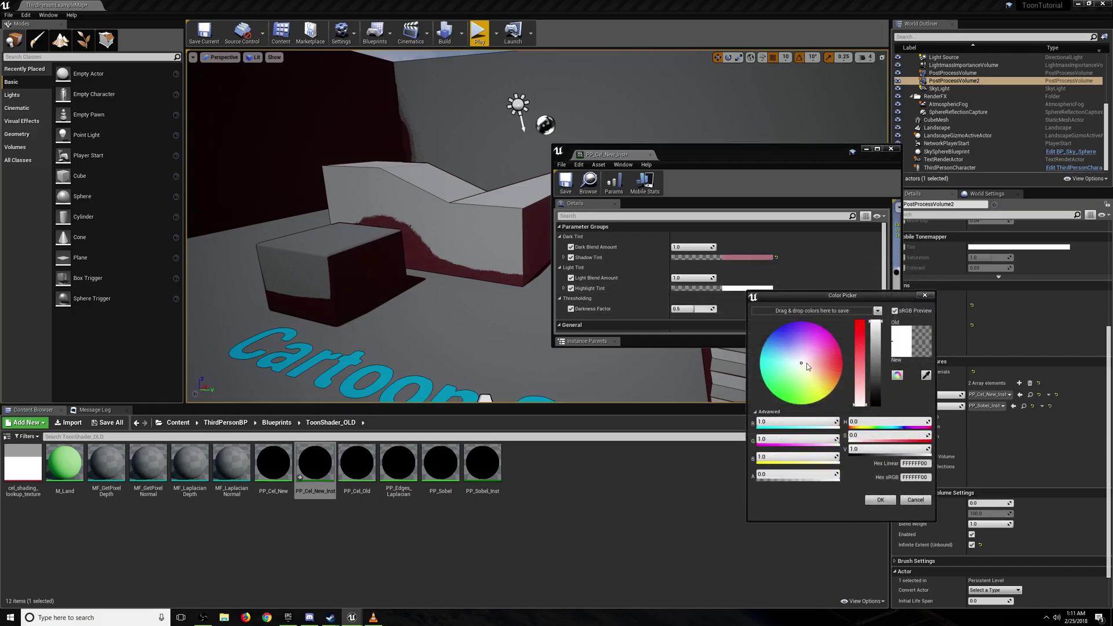
pyautogui.moveTo(802, 363); pyautogui.dragTo(820, 378)
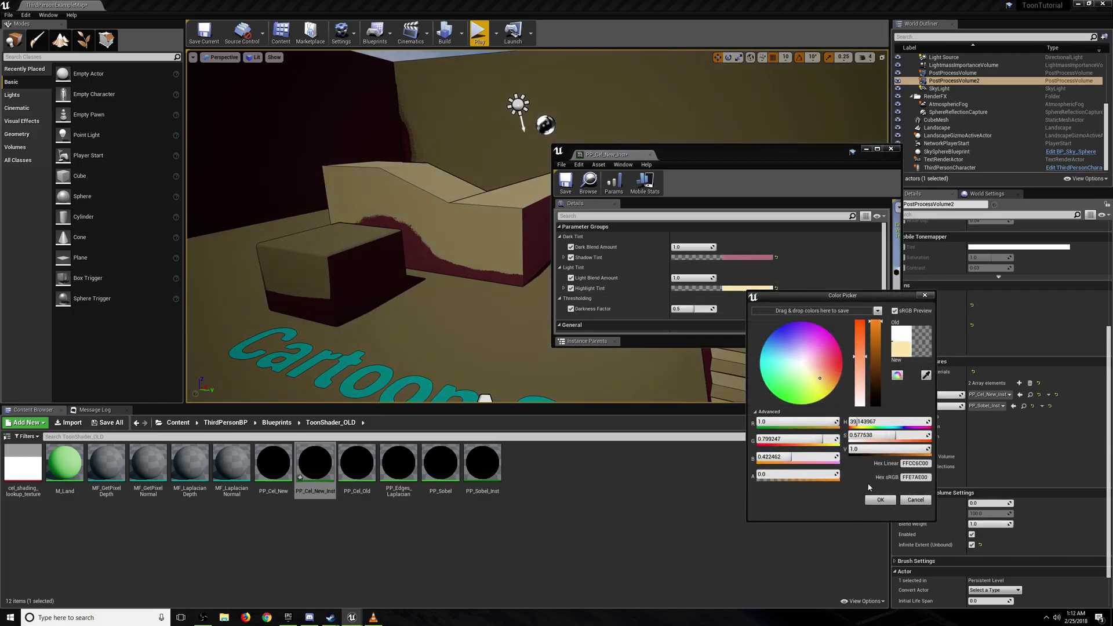
pyautogui.click(881, 501)
pyautogui.moveTo(597, 157); pyautogui.dragTo(137, 6)
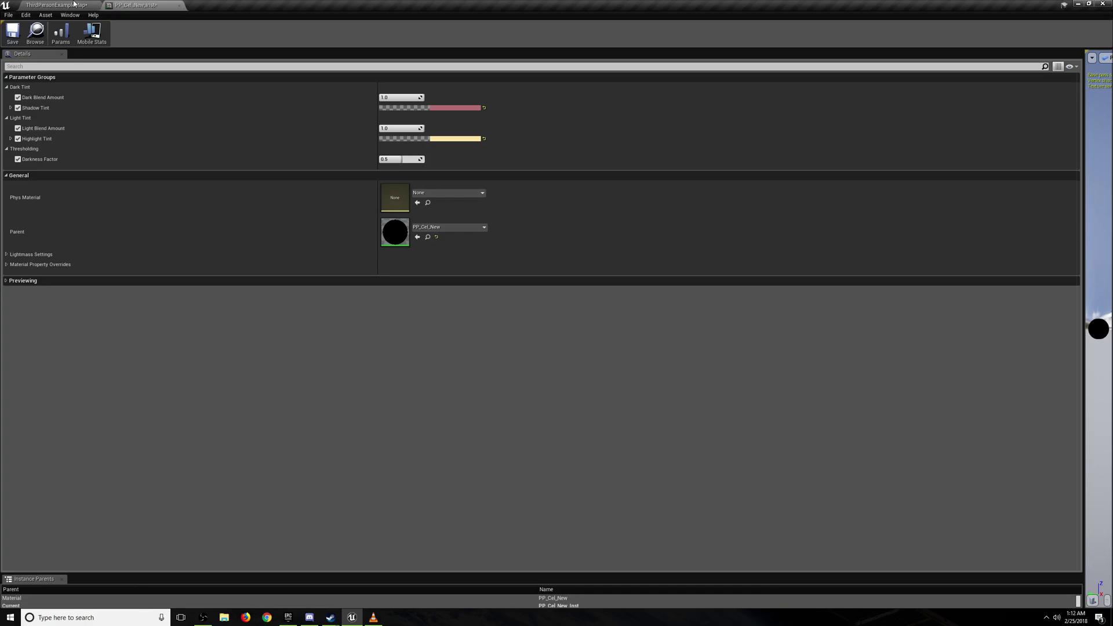
# Play the level full screen and run the character around to examine the red shadow and yellow highlight tints
pyautogui.click(61, 5)
pyautogui.click(485, 41)
pyautogui.press('F11')
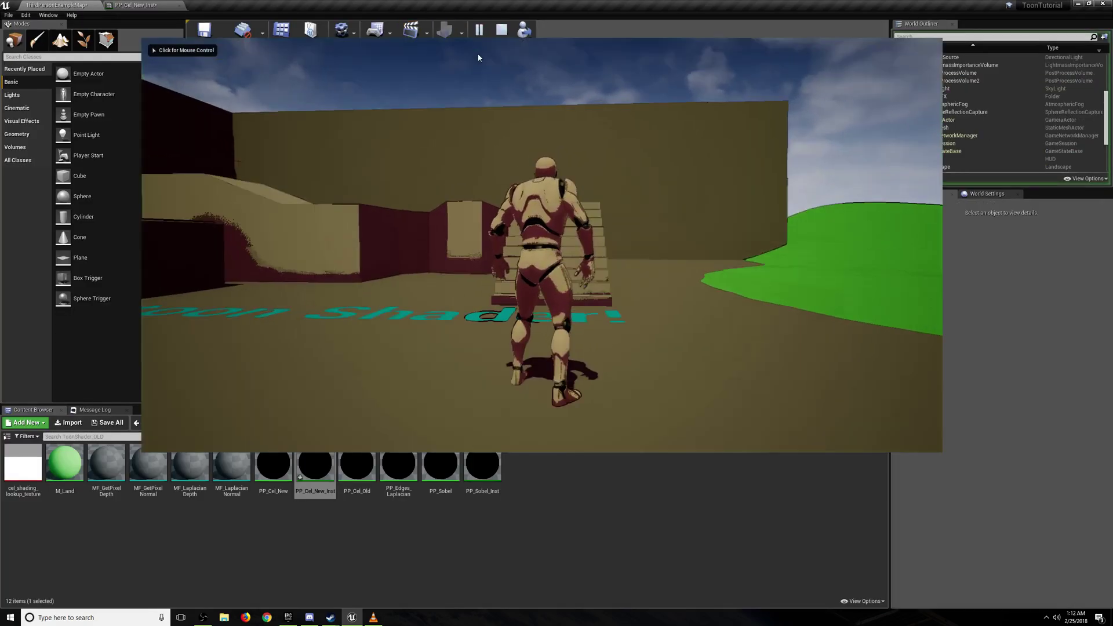
pyautogui.press('w')
pyautogui.press('space')
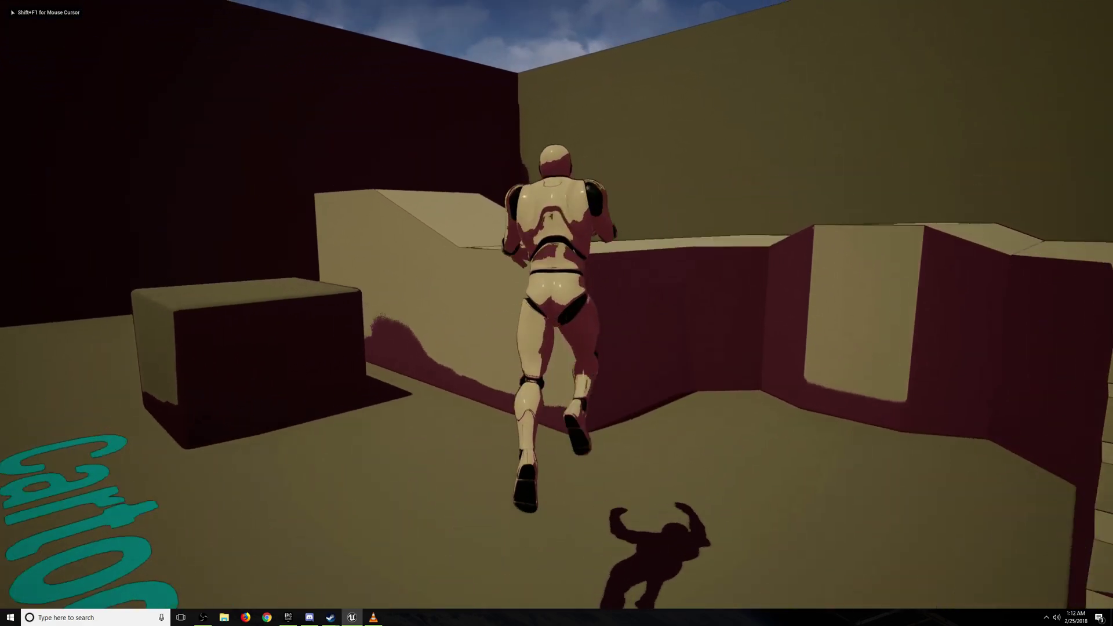
pyautogui.press('w')
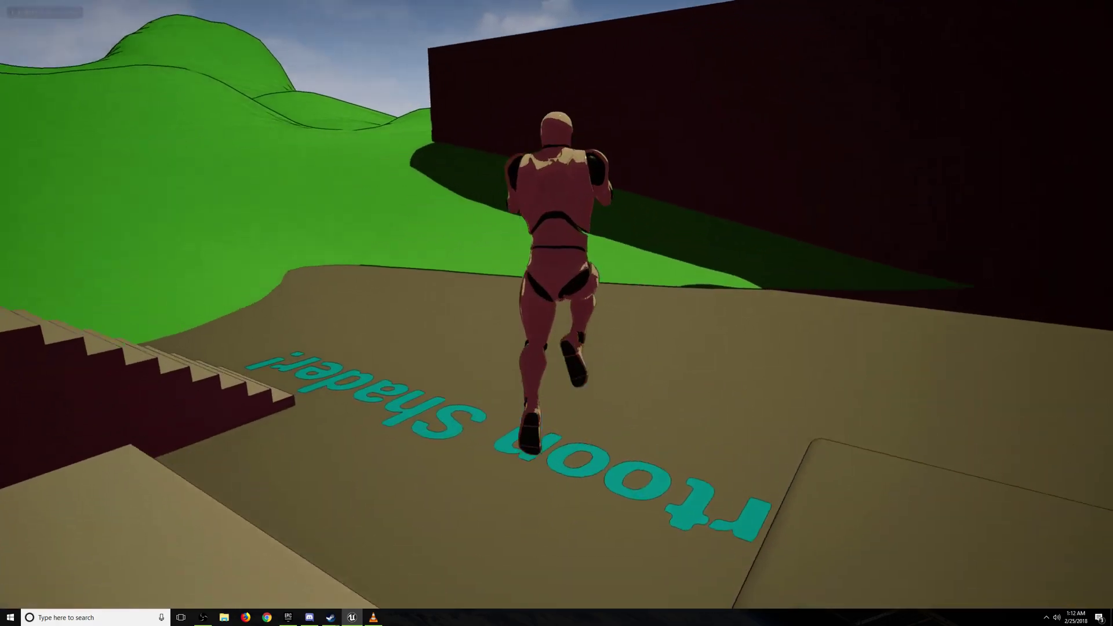
pyautogui.press('w')
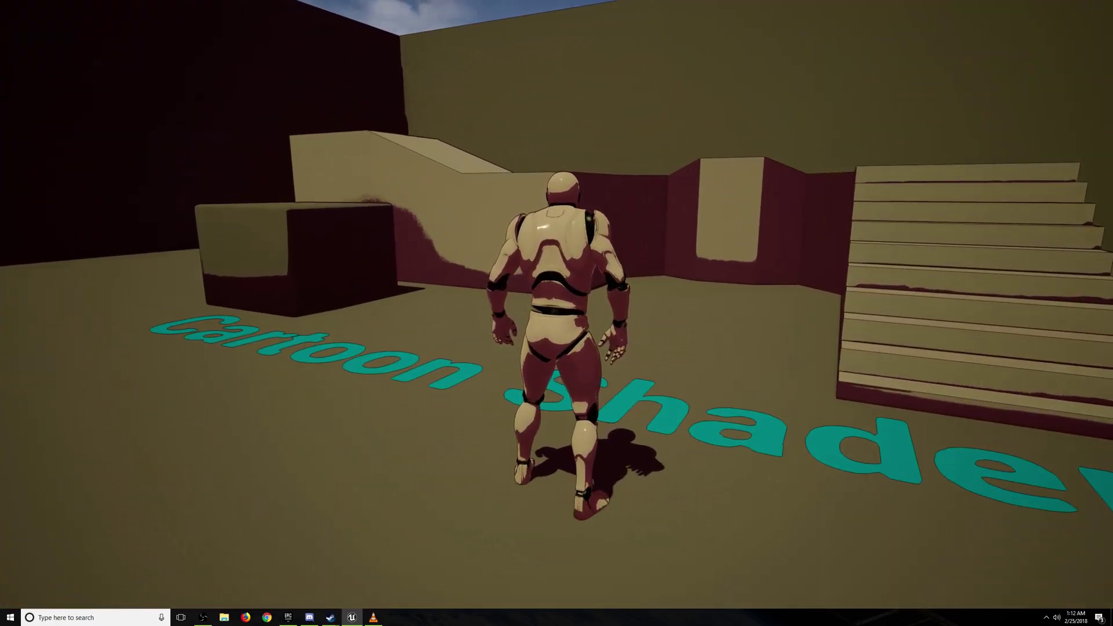
pyautogui.press('s')
pyautogui.press('d')
pyautogui.press('w')
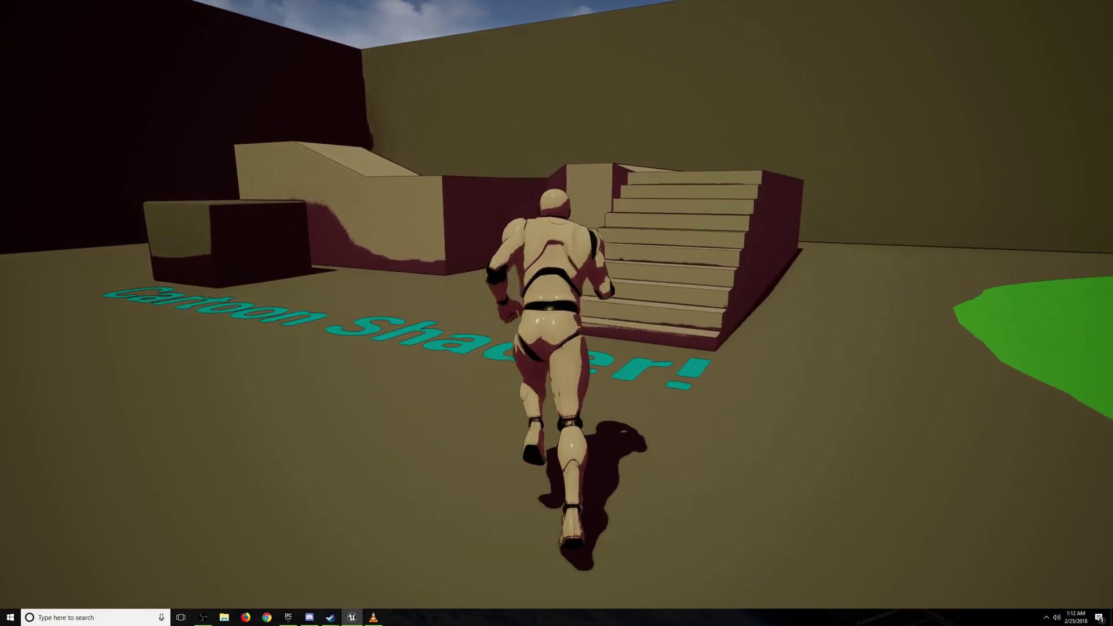
pyautogui.press('Escape')
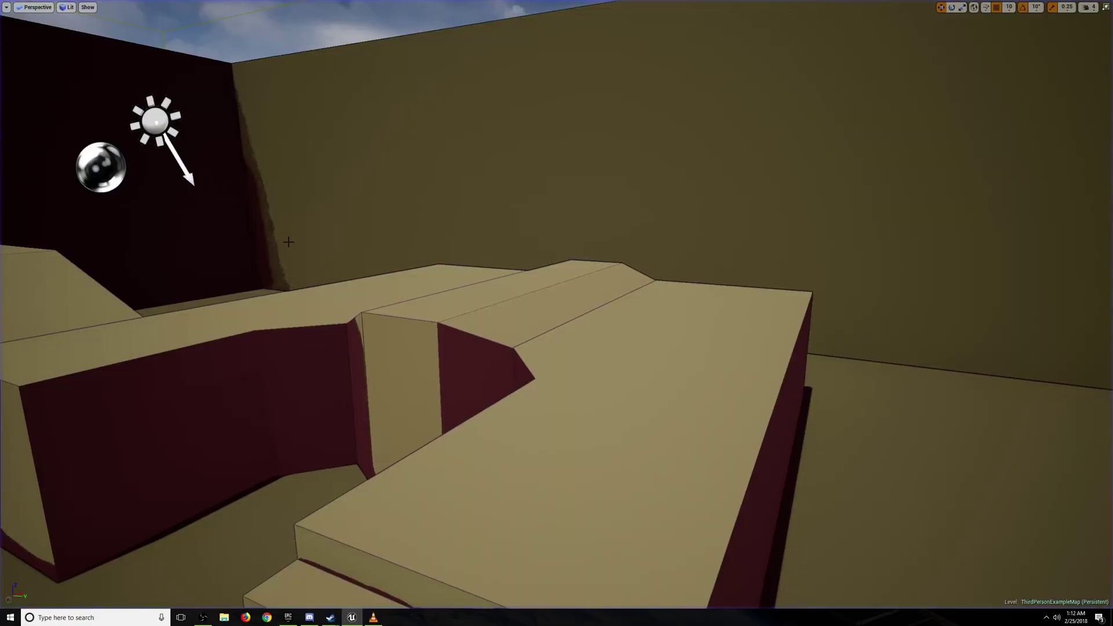
# Leave the full-screen view, float PP_Cel_New_Inst again, and set Dark Blend Amount and Light Blend Amount to 0.0
pyautogui.press('w')
pyautogui.moveTo(556, 313); pyautogui.dragTo(533, 313, button='right')
pyautogui.press('s')
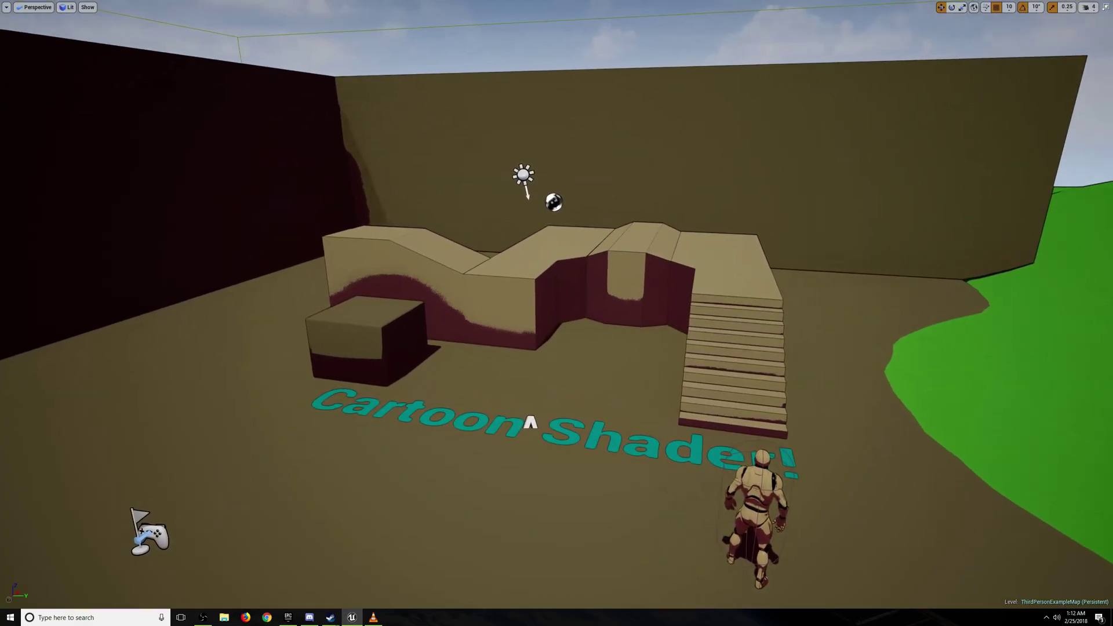
pyautogui.press('F11')
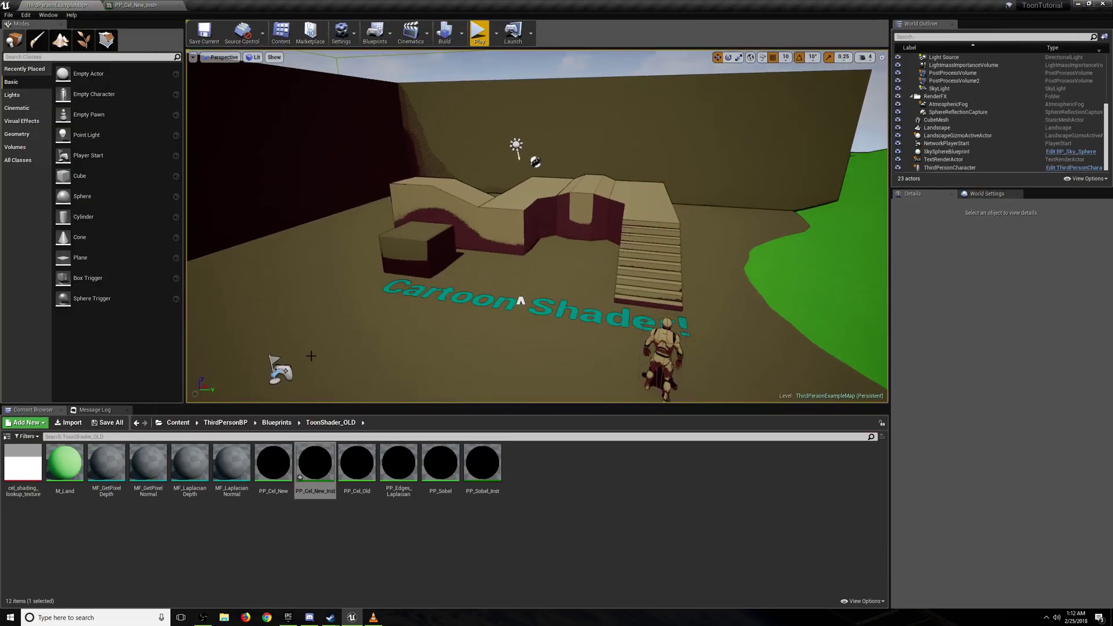
pyautogui.moveTo(139, 5); pyautogui.dragTo(623, 182)
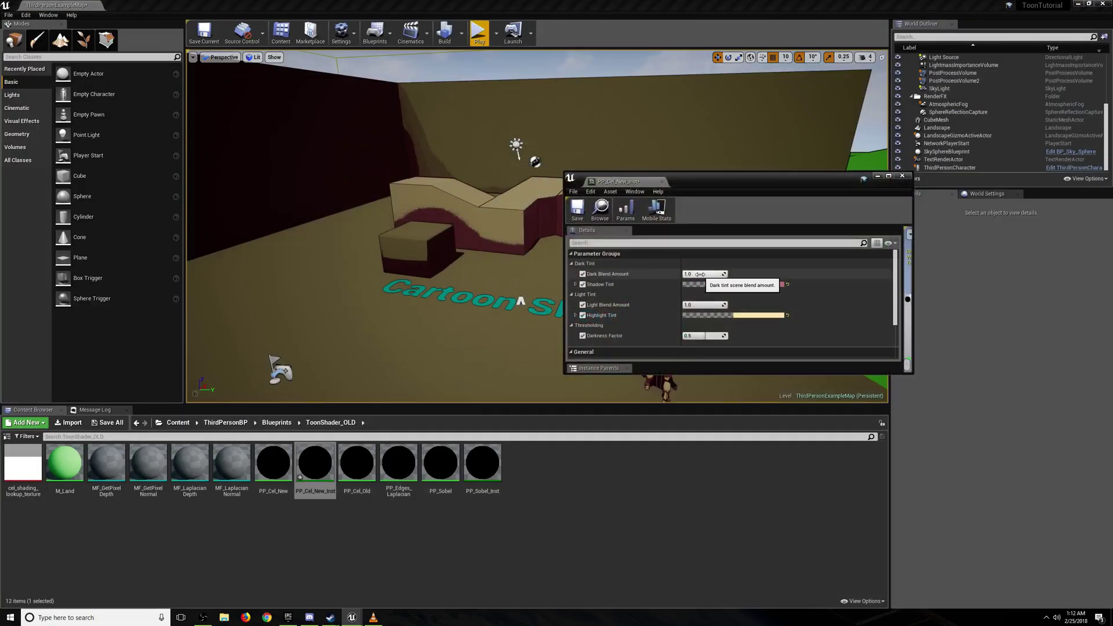
pyautogui.moveTo(710, 308); pyautogui.dragTo(684, 308)
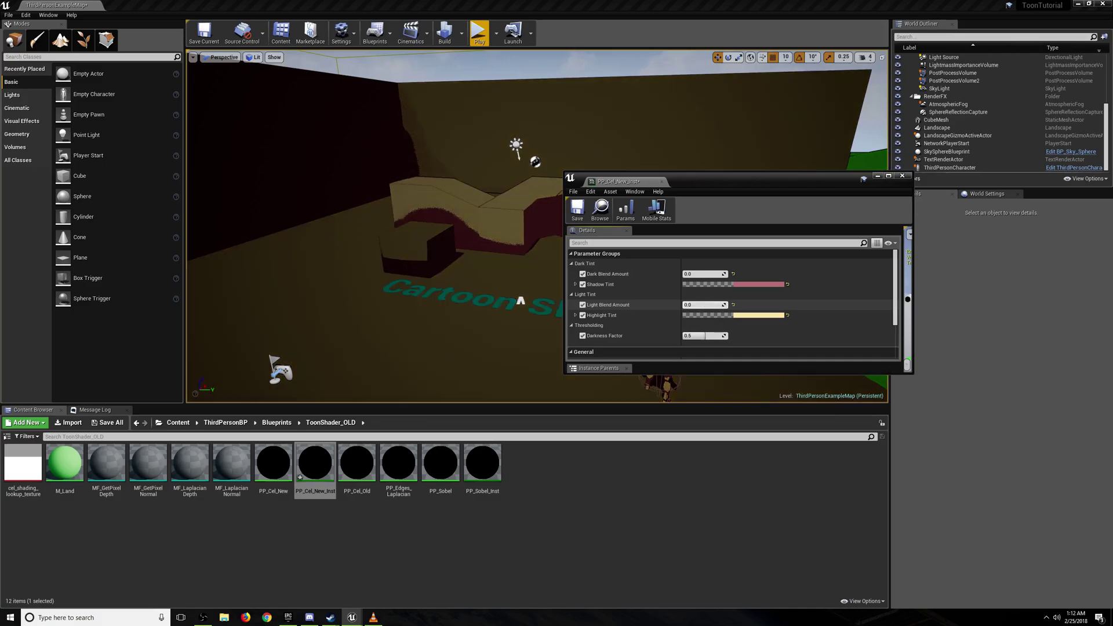
# Play the level and run the character around to inspect the tints with the changed blend amounts
pyautogui.click(480, 37)
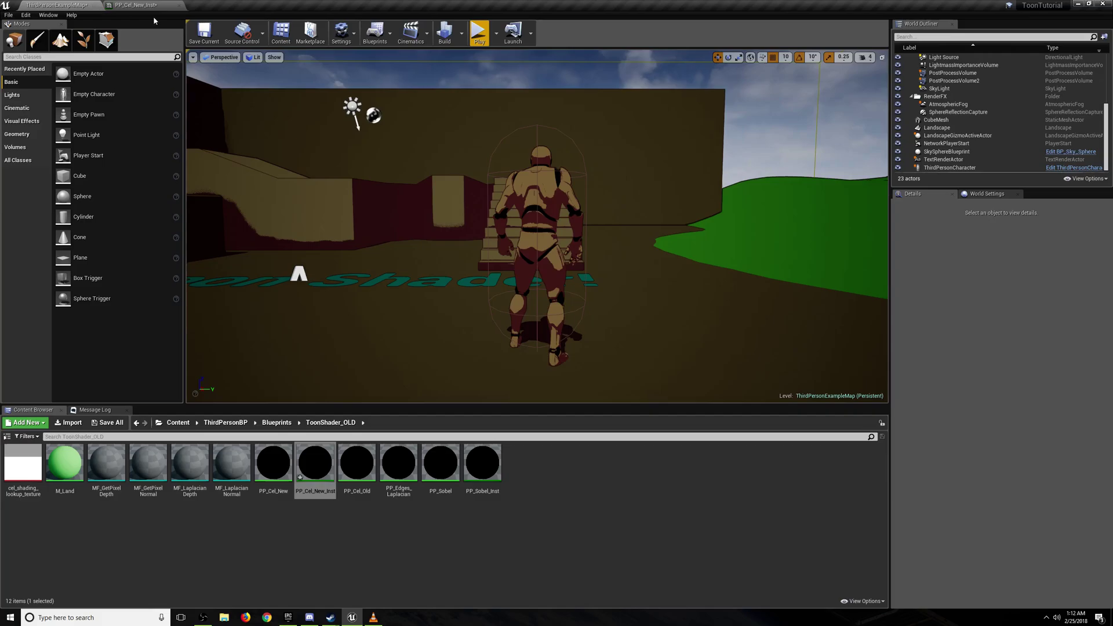
pyautogui.press('w')
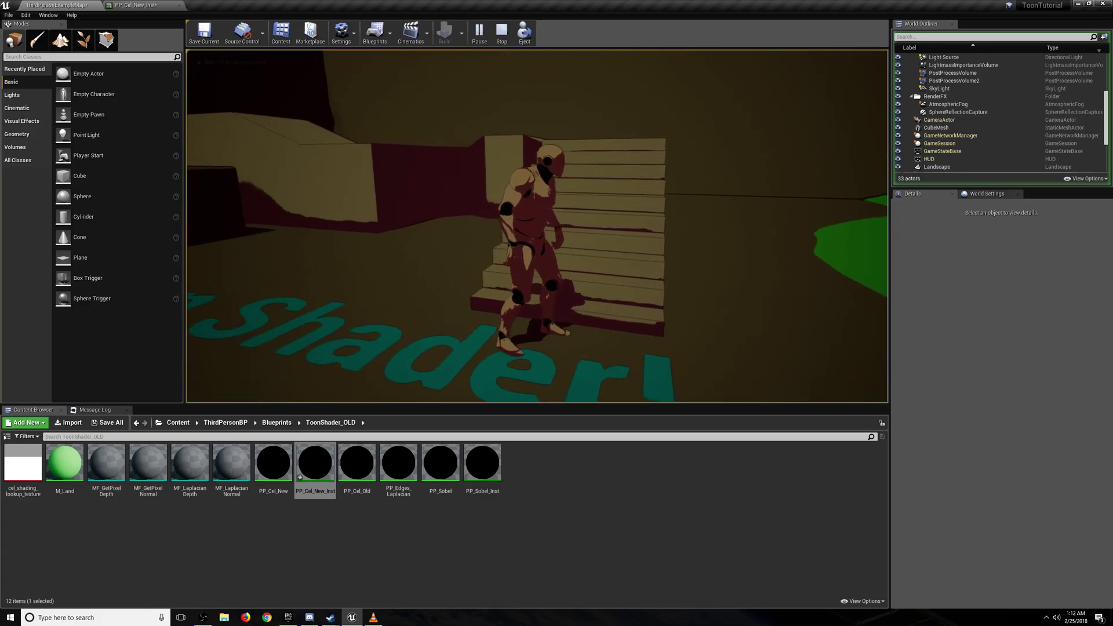
pyautogui.press('w')
pyautogui.press('space')
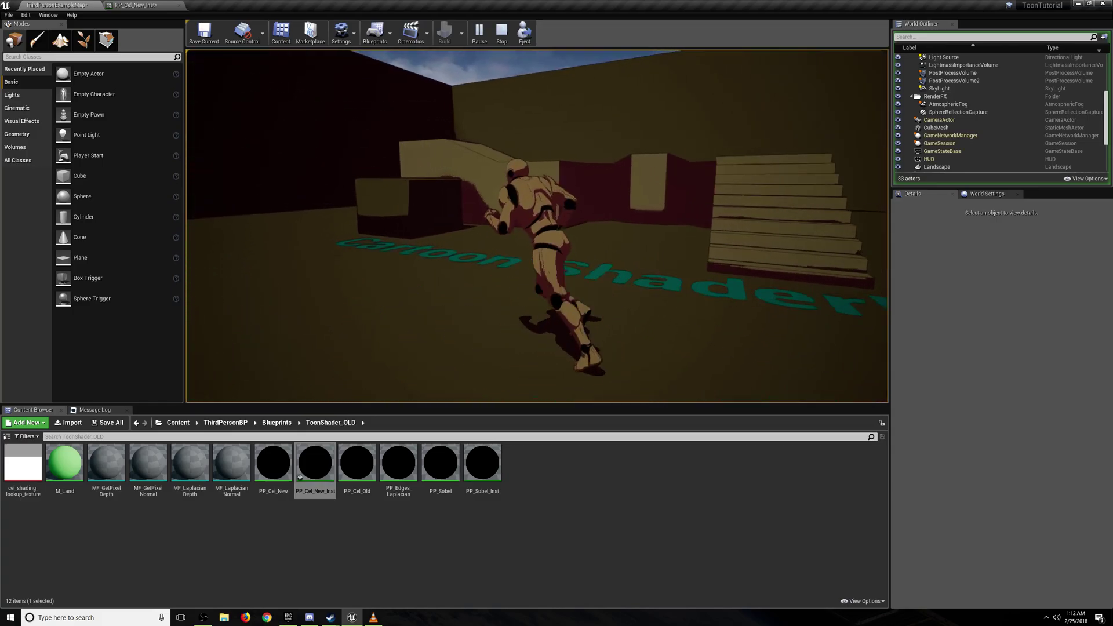
pyautogui.press('Escape')
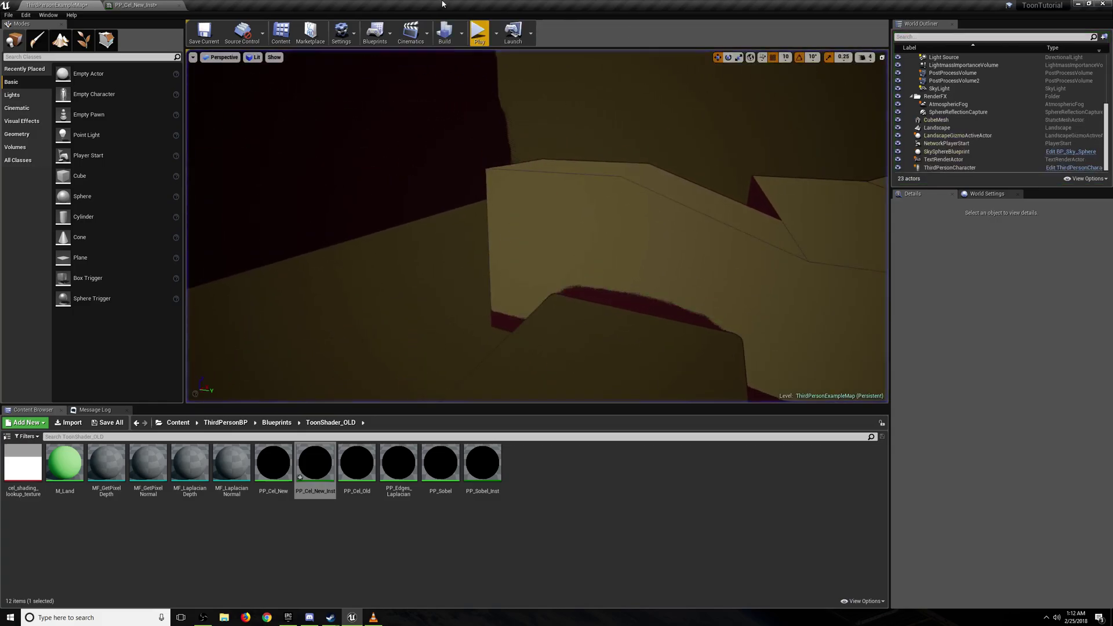
# Restore the Dark Blend Amount and Light Blend Amount of PP_Cel_New_Inst to 1.0
pyautogui.moveTo(145, 5); pyautogui.dragTo(592, 153)
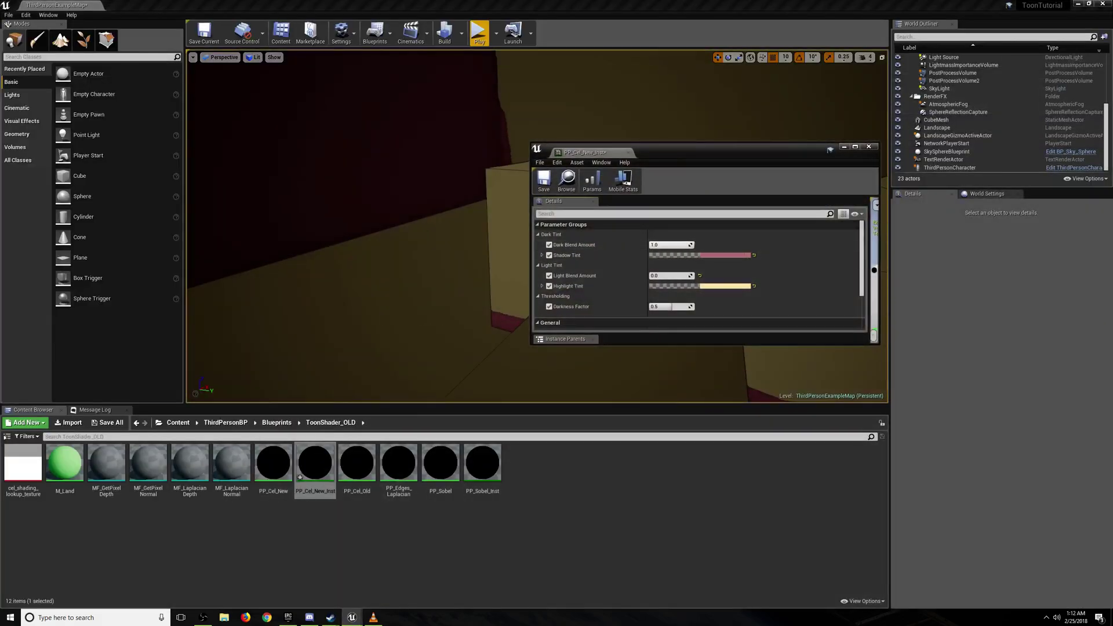
pyautogui.moveTo(661, 276); pyautogui.dragTo(693, 276)
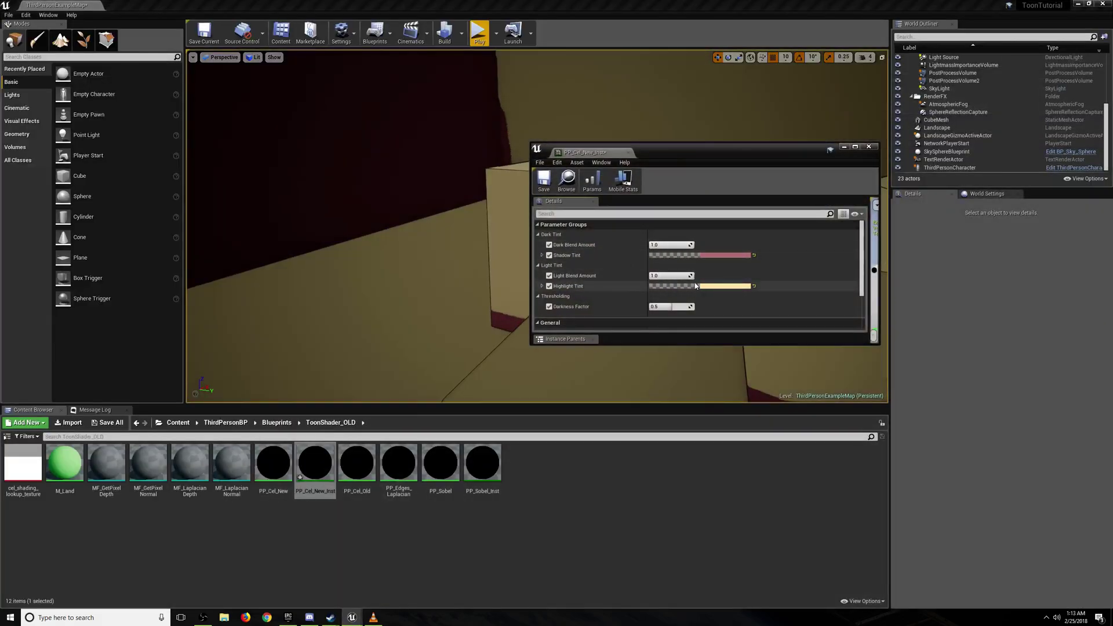
# Try a lower Darkness Factor on the shadow threshold, reset it to 0.5, and save PP_Cel_New_Inst
pyautogui.scroll(-1, 694, 285)
pyautogui.moveTo(492, 225)
pyautogui.mouseDown(button='right')
pyautogui.moveTo(553, 241)
pyautogui.moveTo(492, 226)
pyautogui.mouseUp(button='right')
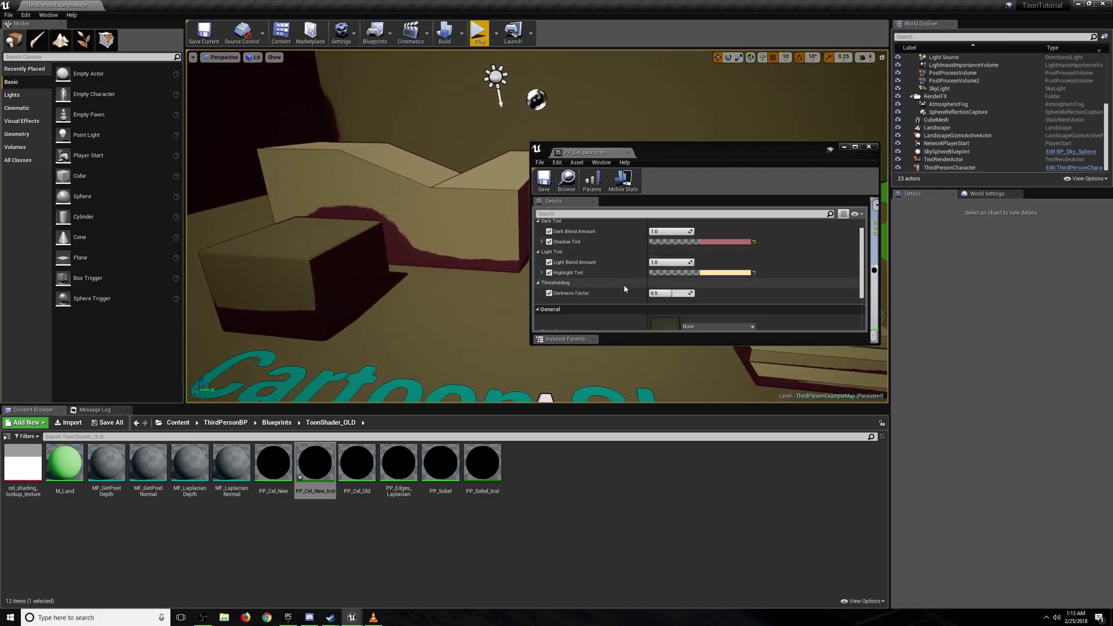
pyautogui.moveTo(670, 294)
pyautogui.mouseDown()
pyautogui.moveTo(690, 294)
pyautogui.moveTo(654, 293)
pyautogui.mouseUp()
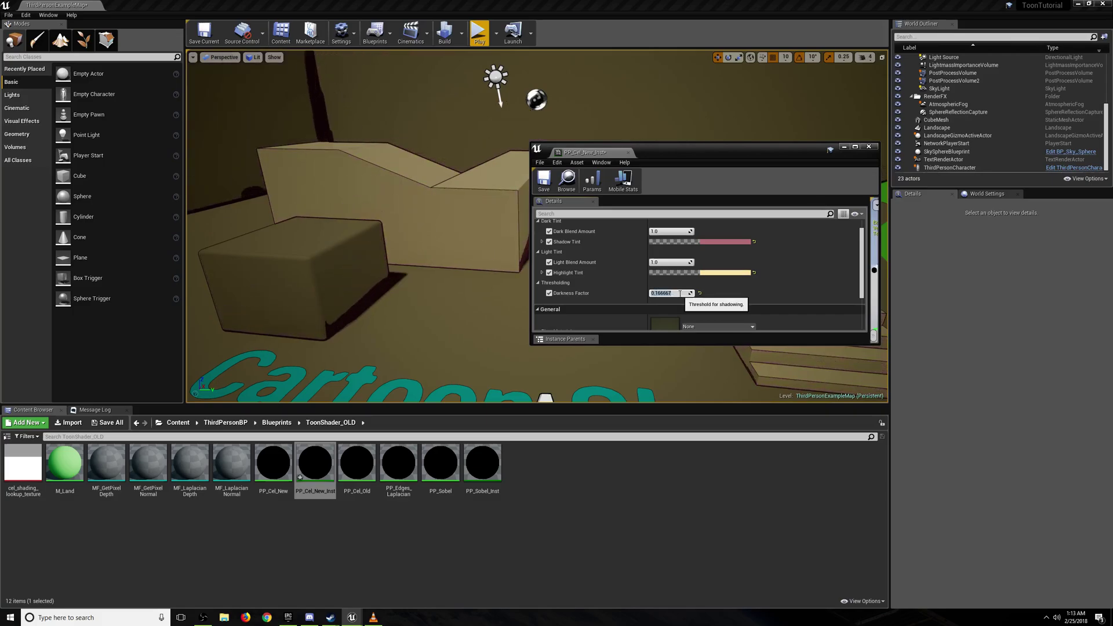
pyautogui.press('Return')
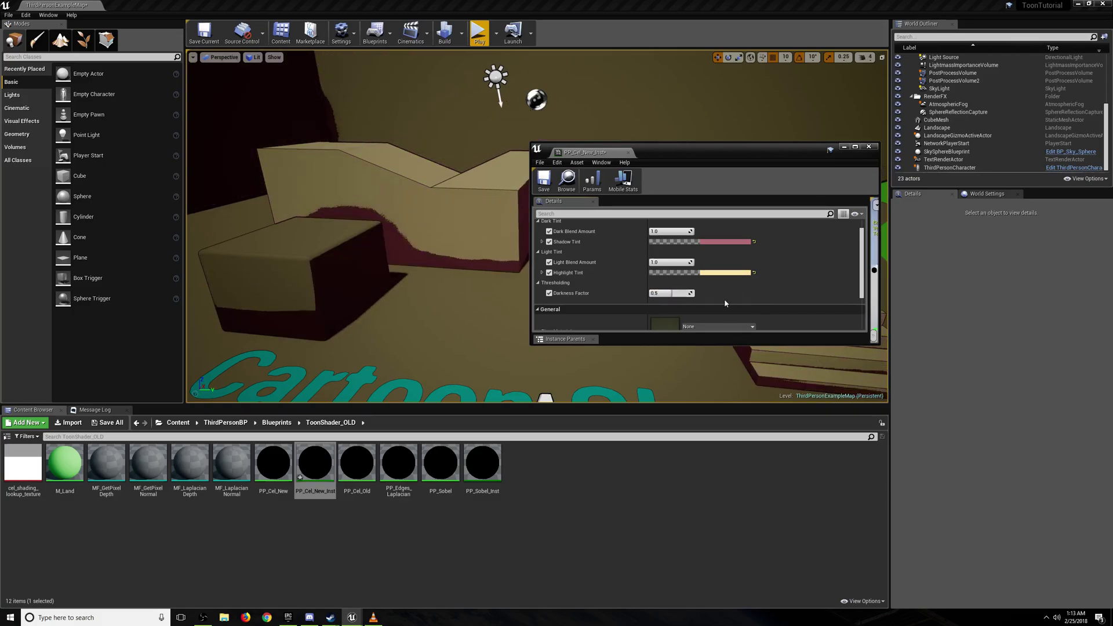
pyautogui.click(544, 181)
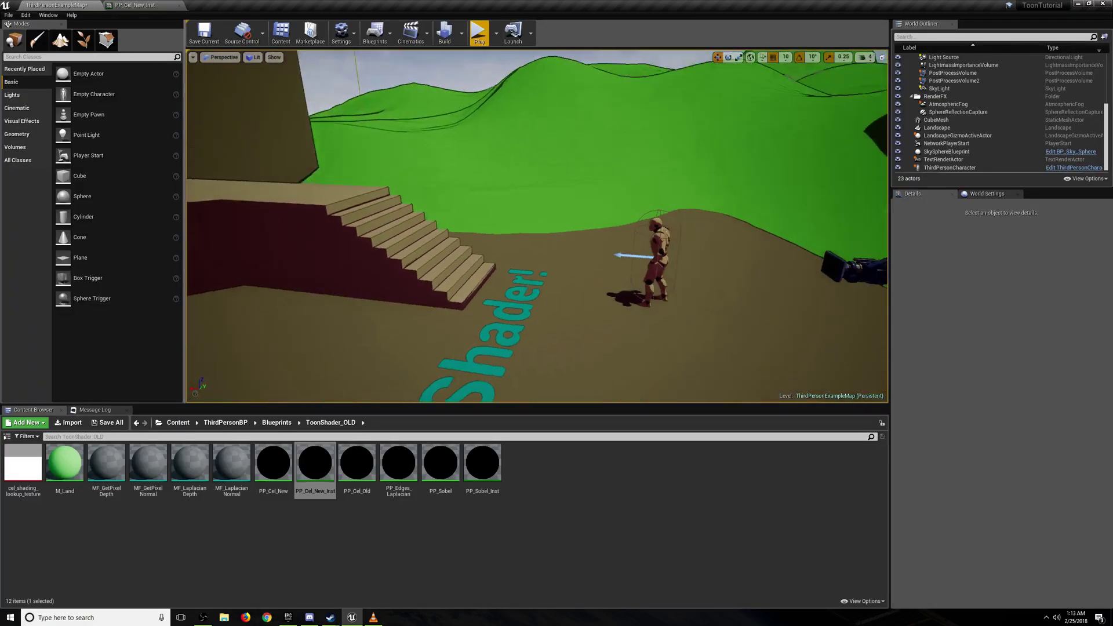
# Examine the outlines and tinted shading of the landscape, arena and character from several distances and angles
pyautogui.moveTo(536, 226); pyautogui.dragTo(569, 249, button='right')
pyautogui.press('w')
pyautogui.moveTo(448, 316); pyautogui.dragTo(386, 326, button='right')
pyautogui.press('s')
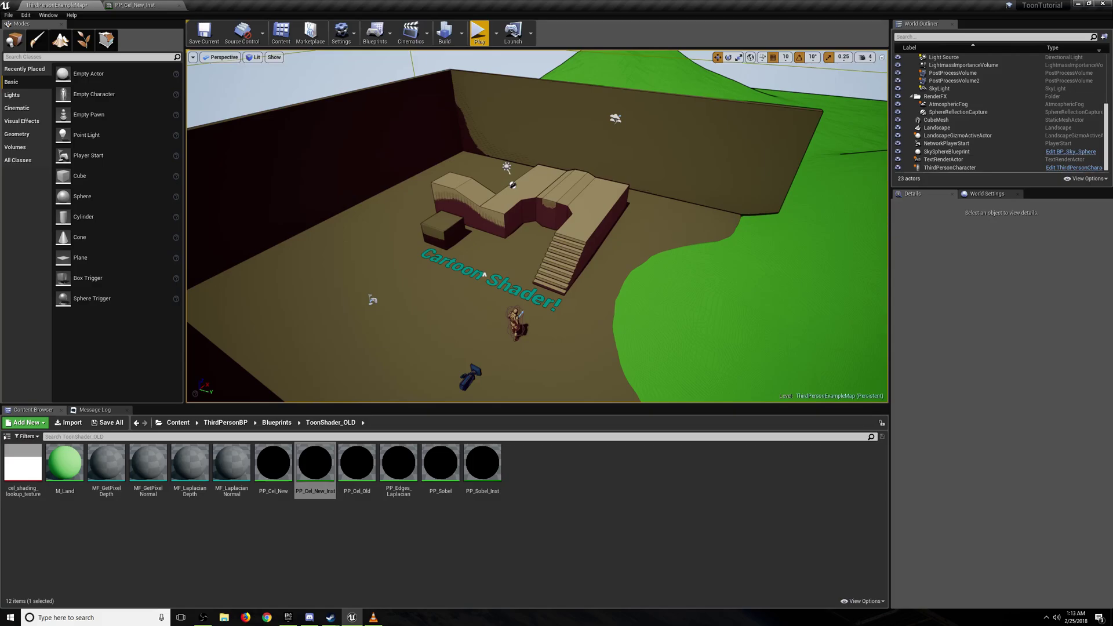
pyautogui.press('d')
pyautogui.moveTo(386, 326); pyautogui.dragTo(328, 274, button='right')
pyautogui.press('a')
pyautogui.press('w')
pyautogui.moveTo(394, 288); pyautogui.dragTo(492, 336, button='right')
pyautogui.press('s')
pyautogui.press('d')
pyautogui.press('w')
pyautogui.press('s')
pyautogui.moveTo(633, 235); pyautogui.dragTo(694, 258, button='right')
pyautogui.press('w')
# Open the PP_Sobel_Inst material instance and review its color, depth, landscape and normal line parameters
pyautogui.doubleClick(482, 464)
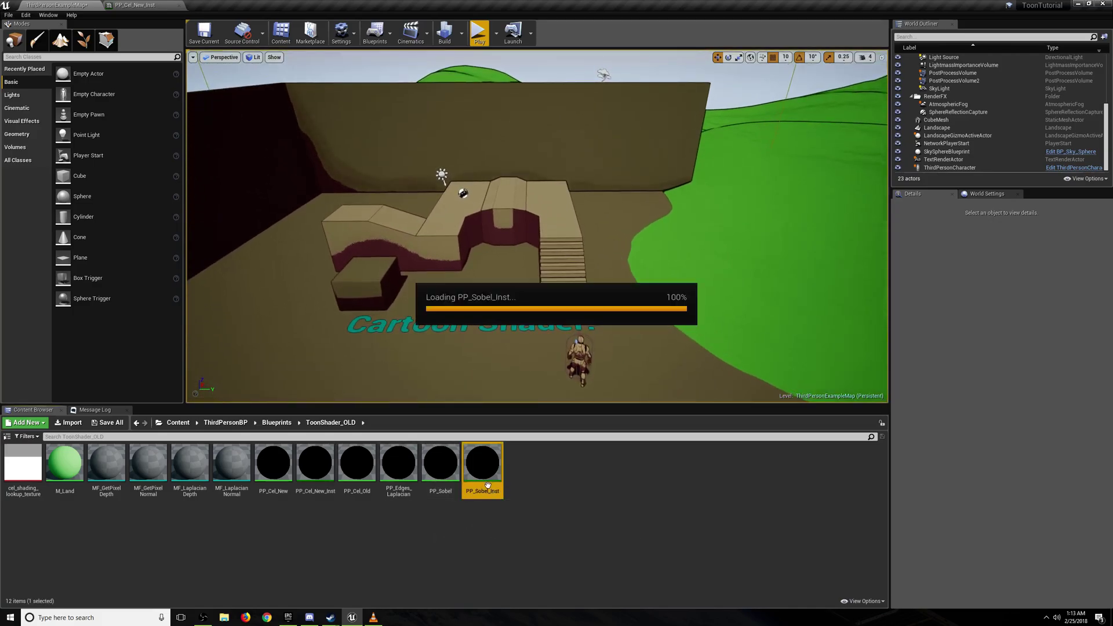
pyautogui.scroll(-6, 679, 291)
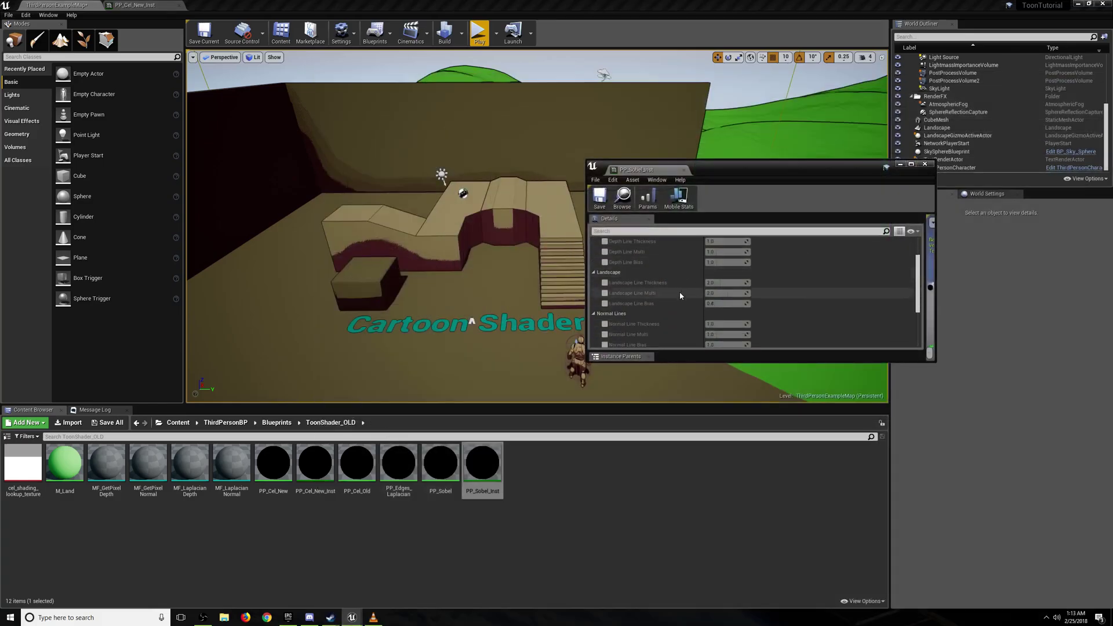
pyautogui.scroll(6, 656, 310)
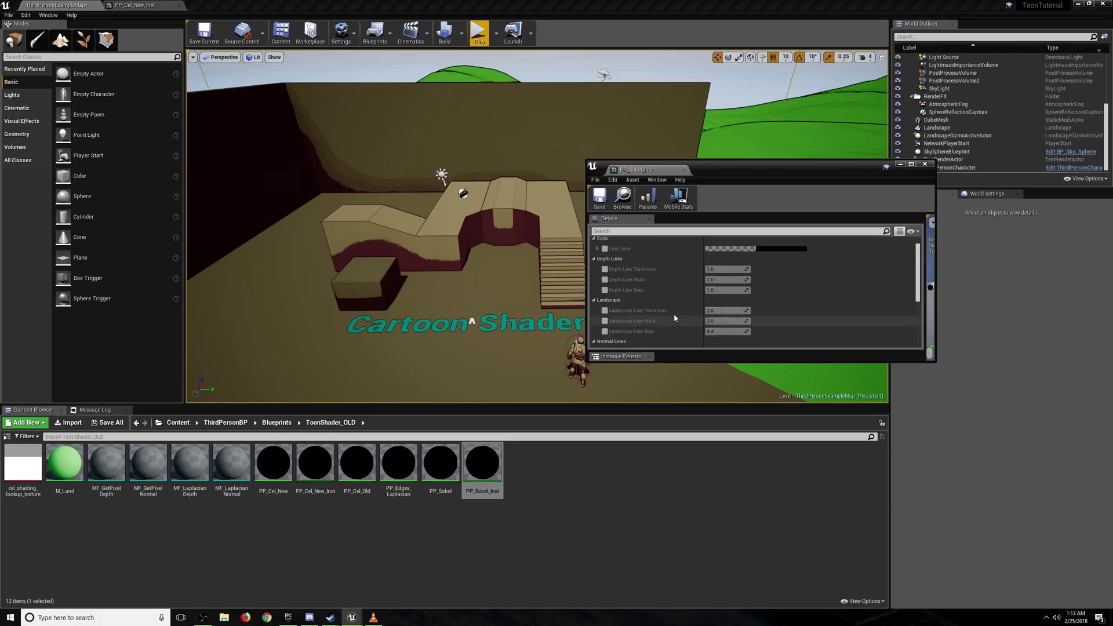
pyautogui.scroll(1, 674, 316)
# Enable the Line Color override of PP_Sobel_Inst, try red and pink outlines, and cancel the color change
pyautogui.moveTo(533, 284); pyautogui.dragTo(557, 275, button='right')
pyautogui.press('w')
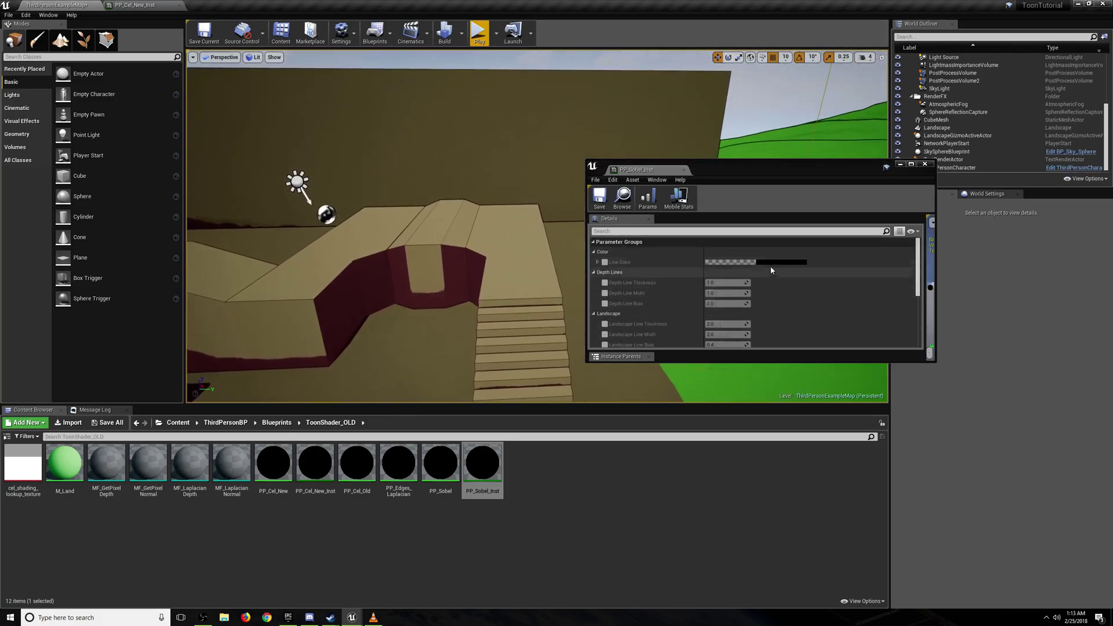
pyautogui.click(604, 262)
pyautogui.click(782, 262)
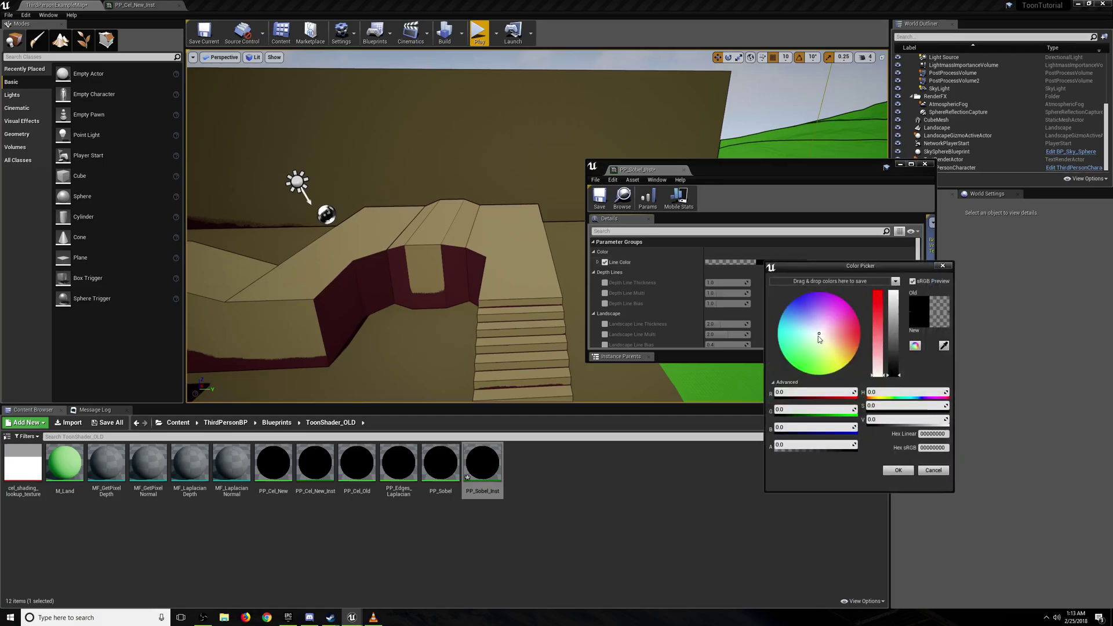
pyautogui.moveTo(893, 360); pyautogui.dragTo(885, 236)
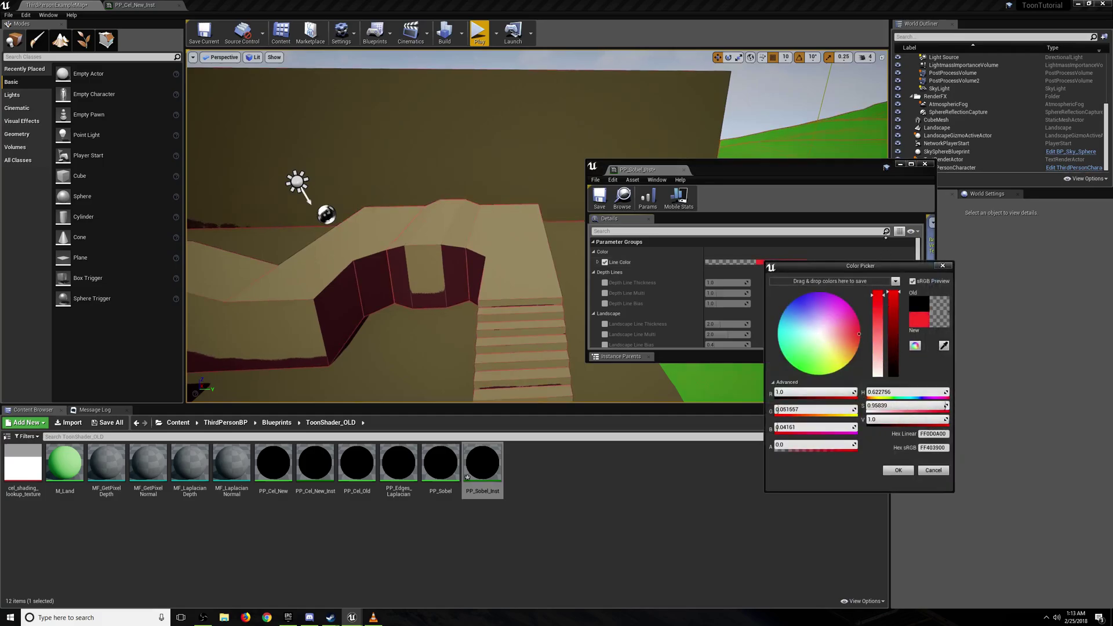
pyautogui.moveTo(836, 352); pyautogui.dragTo(827, 315)
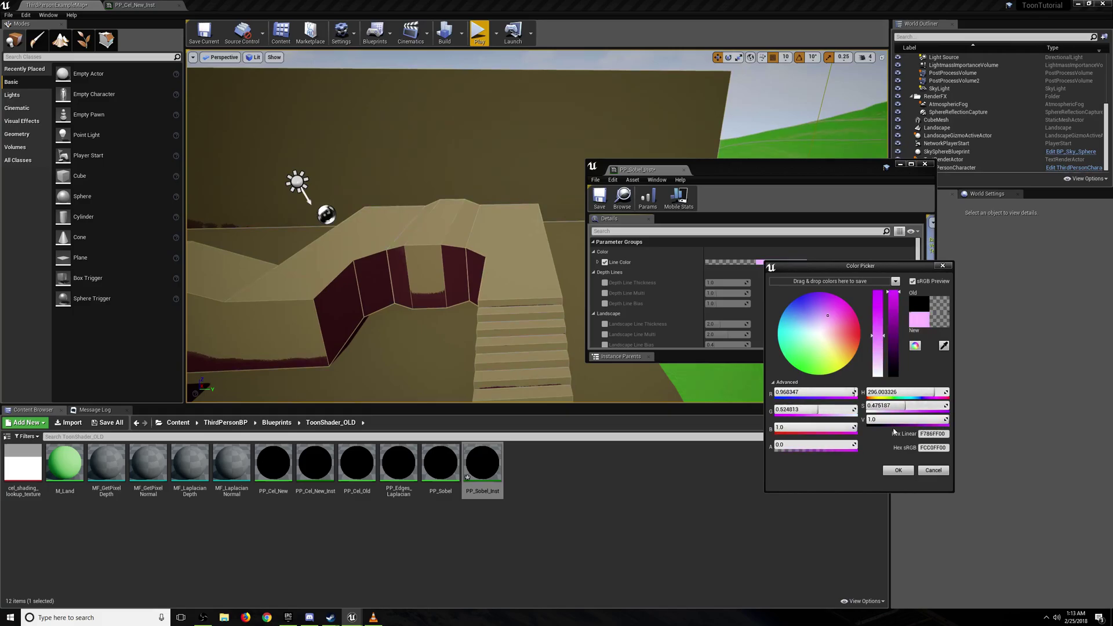
pyautogui.click(933, 472)
# Reset the Shadow Tint to grey and the Highlight Tint to white in PP_Cel_New_Inst, and return to the level
pyautogui.click(135, 4)
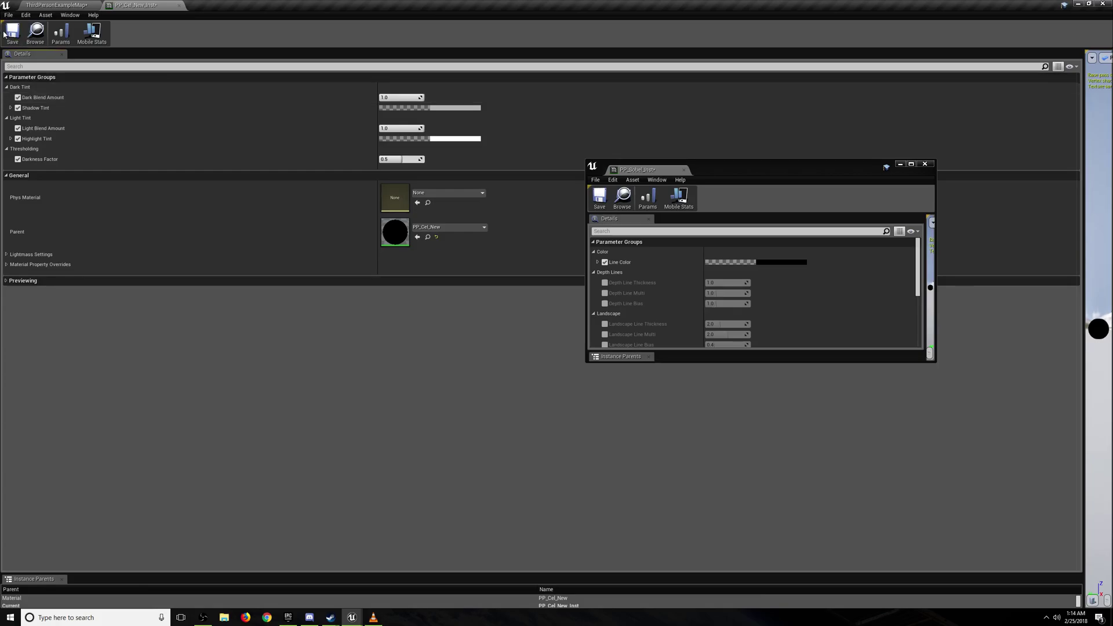
pyautogui.click(57, 4)
# Try a bright yellow Line Color for the outlines, cancel it and turn off its override
pyautogui.click(766, 263)
pyautogui.moveTo(826, 335); pyautogui.dragTo(868, 337)
pyautogui.moveTo(893, 326); pyautogui.dragTo(885, 291)
pyautogui.moveTo(845, 346); pyautogui.dragTo(841, 373)
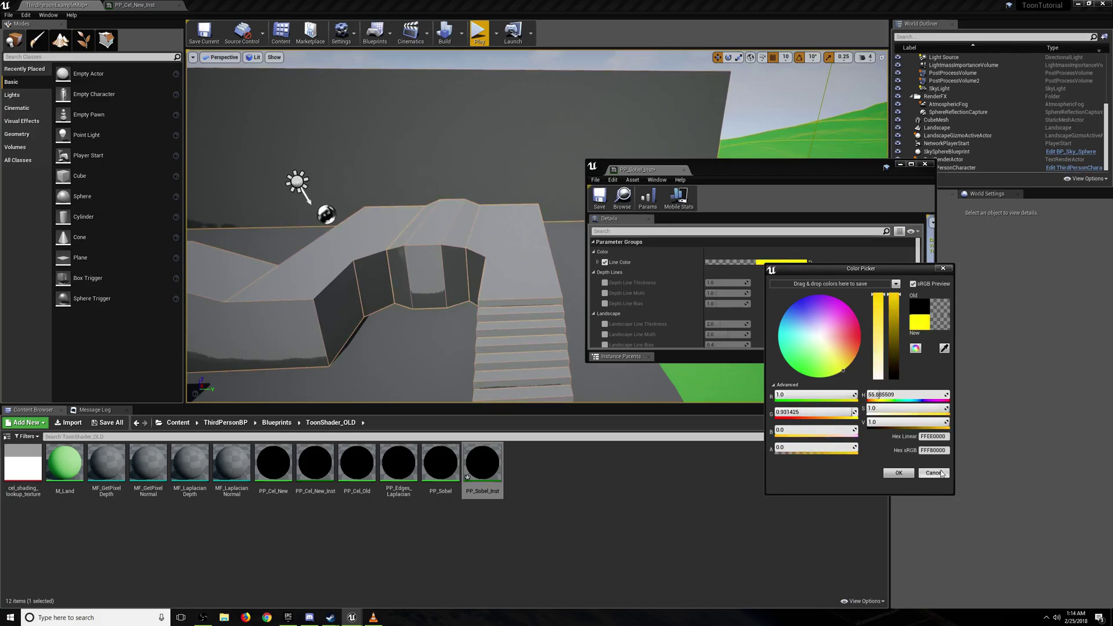
pyautogui.click(933, 473)
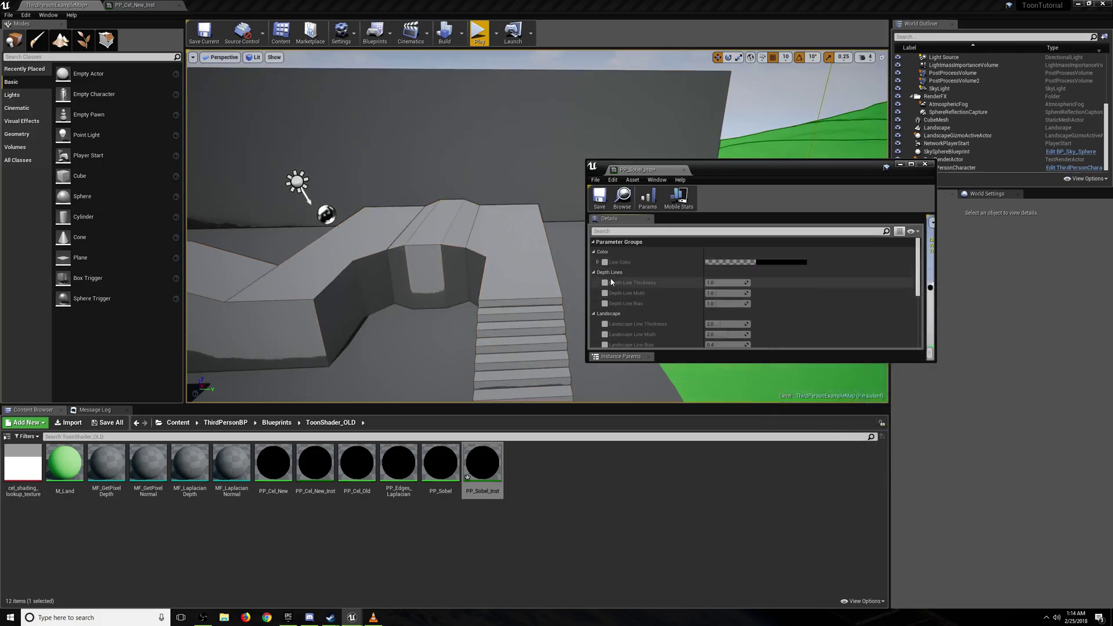
# Enable the Depth Line Thickness, Multi and Bias overrides and try a Depth Line Thickness of 2
pyautogui.scroll(-3, 608, 307)
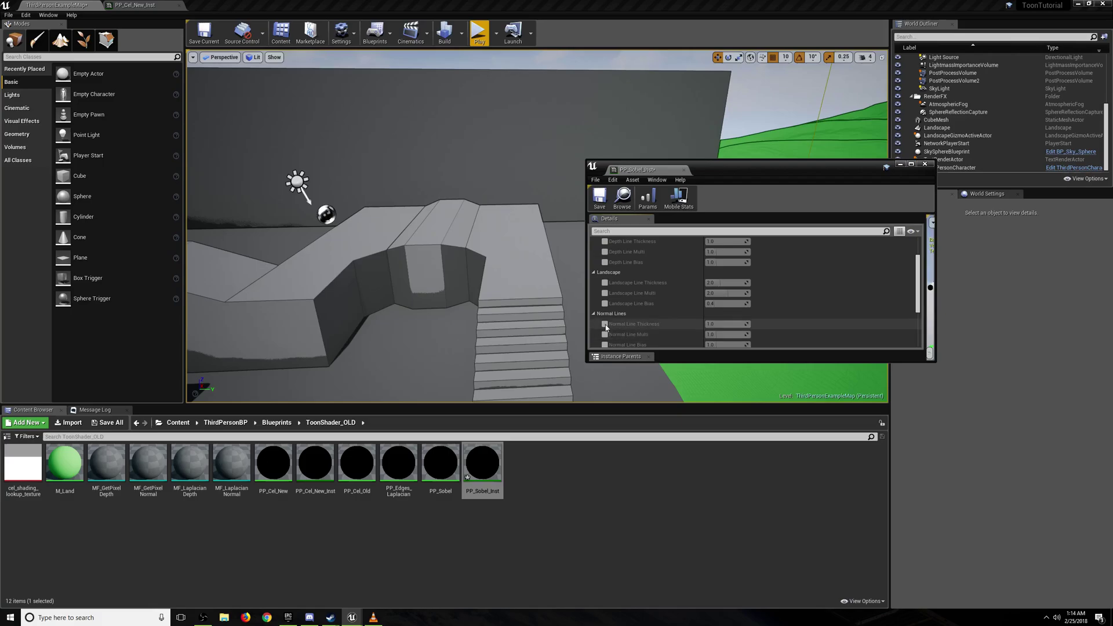
pyautogui.scroll(3, 606, 325)
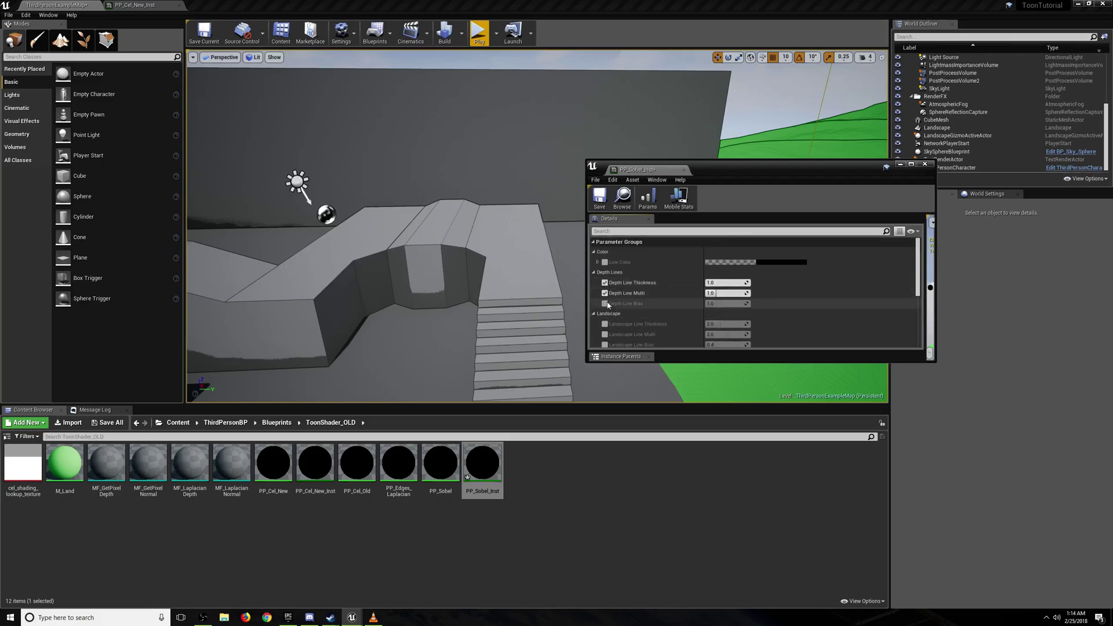
pyautogui.click(606, 303)
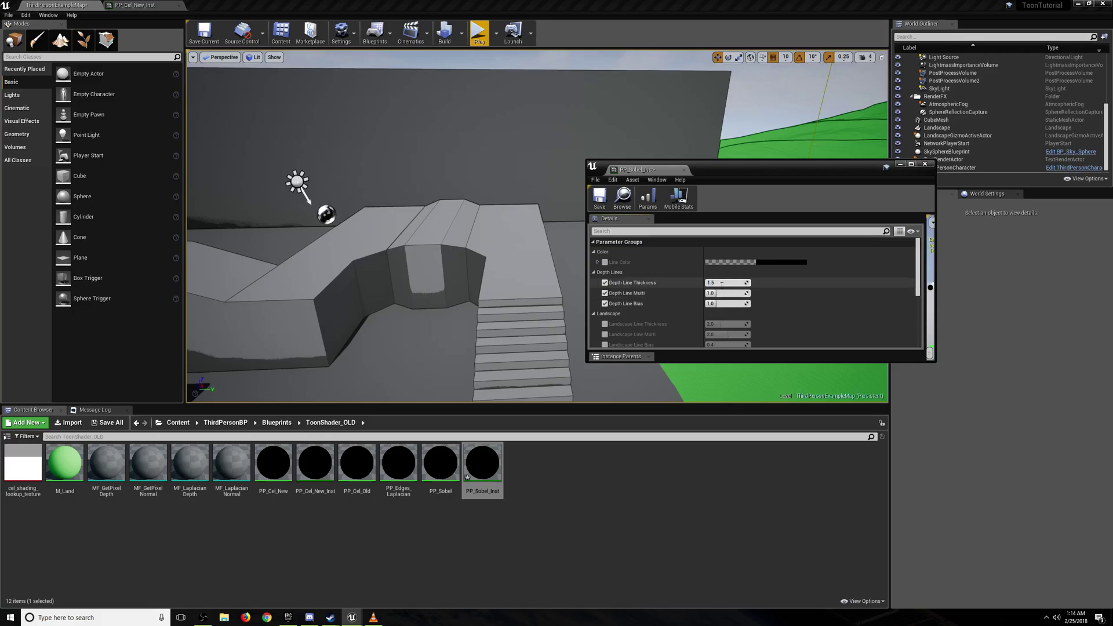
pyautogui.press('Return')
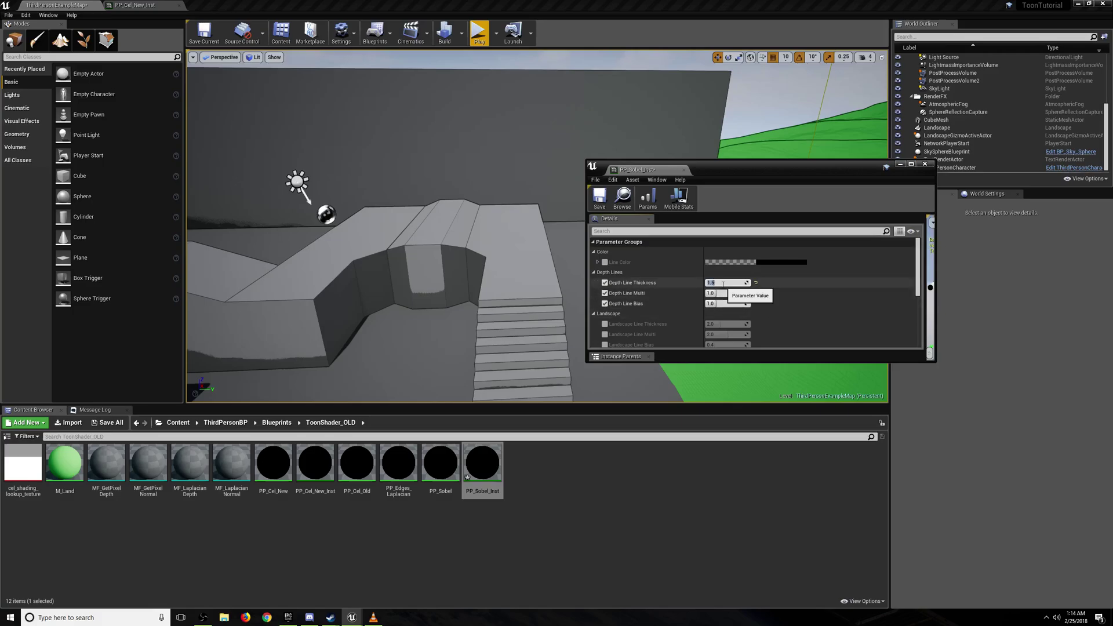
pyautogui.write('2')
pyautogui.press('Return')
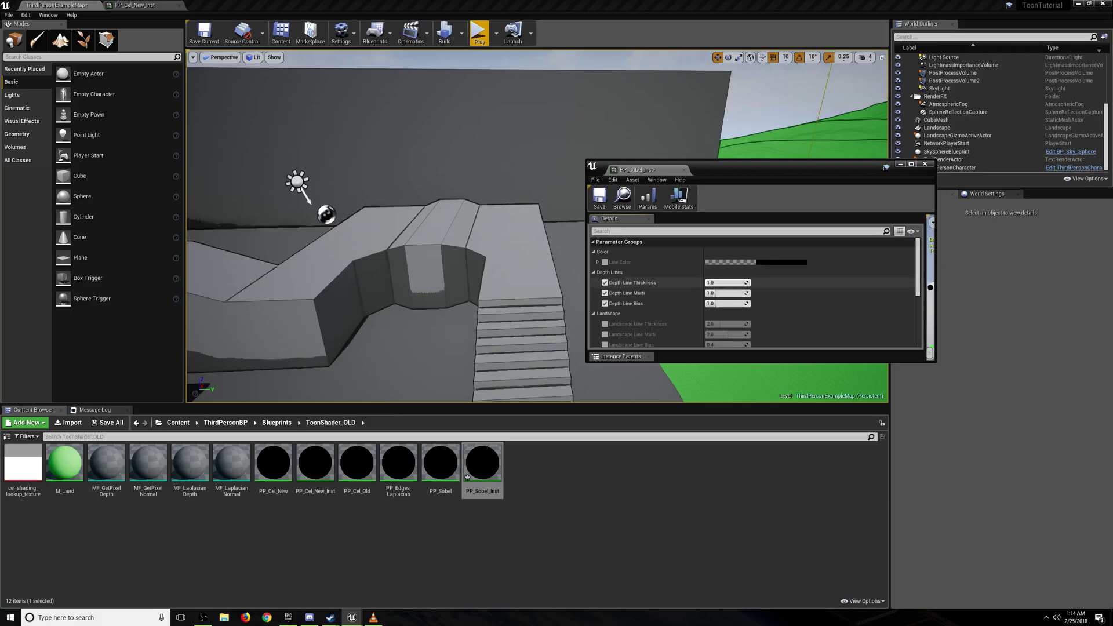
# Enable the Normal Lines overrides, try a Normal Line Thickness of 4.0, and reset the normal and depth line thicknesses to 1.0
pyautogui.scroll(-3, 696, 299)
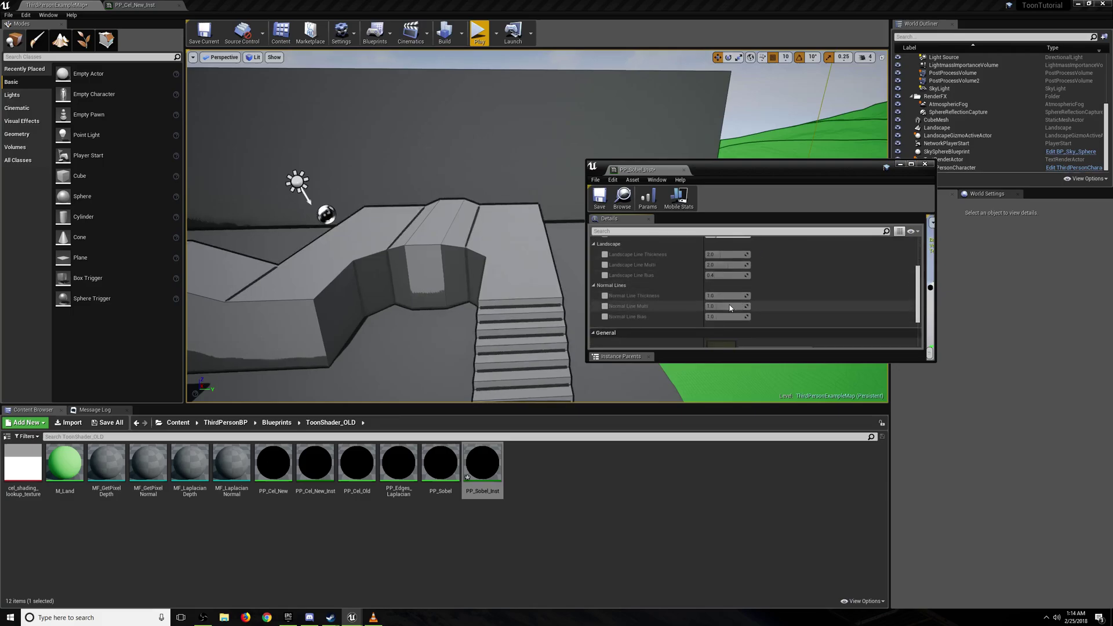
pyautogui.click(604, 306)
pyautogui.click(605, 316)
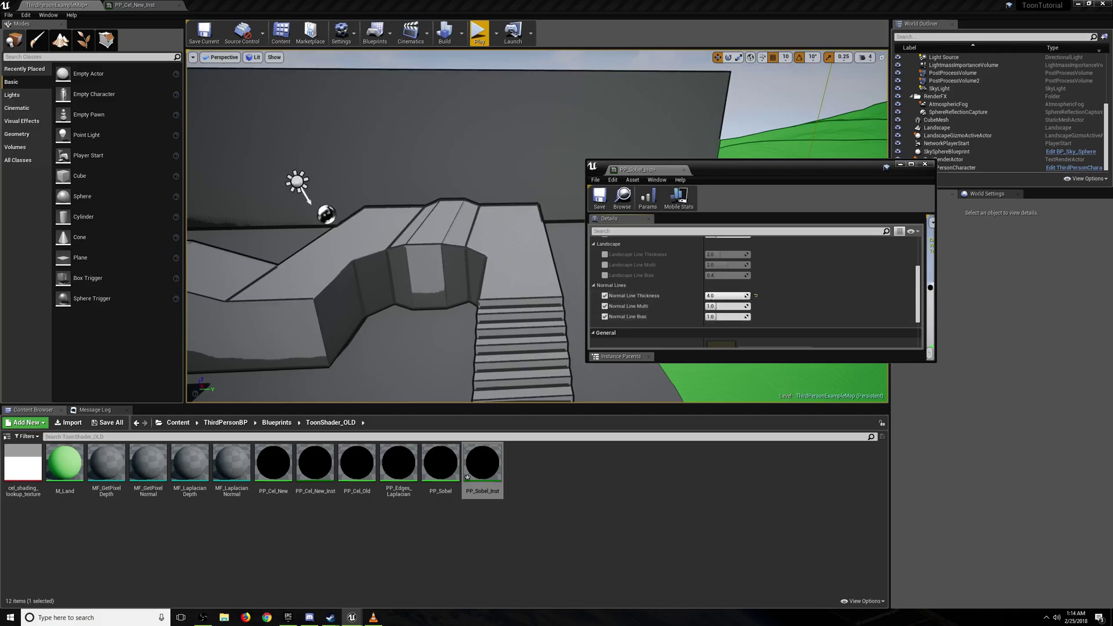
pyautogui.click(755, 296)
pyautogui.scroll(2, 755, 296)
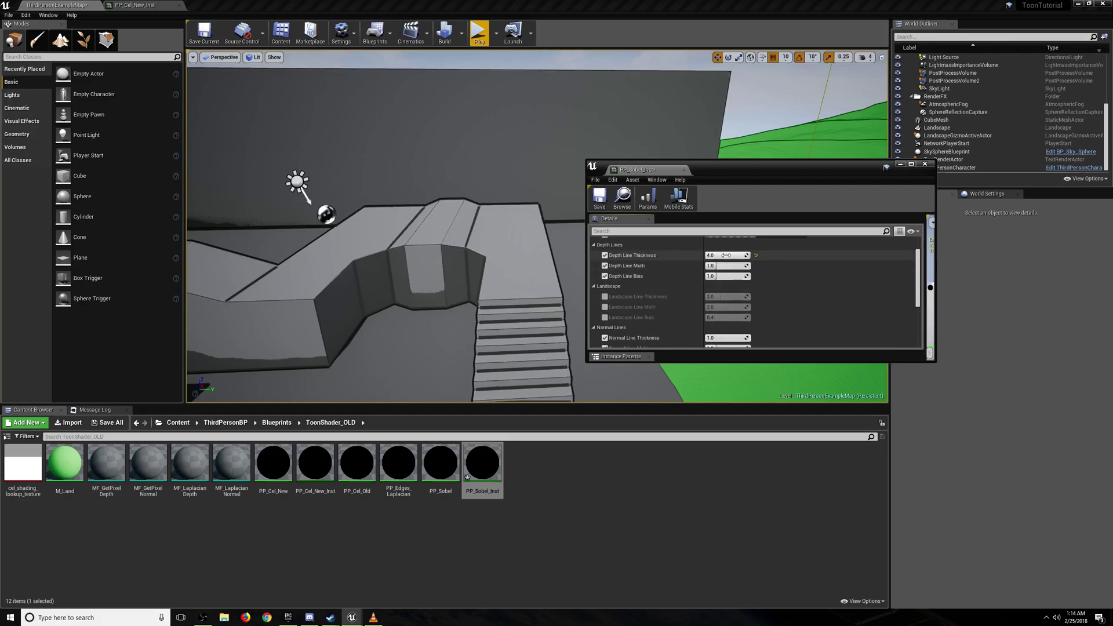
pyautogui.scroll(-2, 667, 292)
pyautogui.scroll(2, 669, 292)
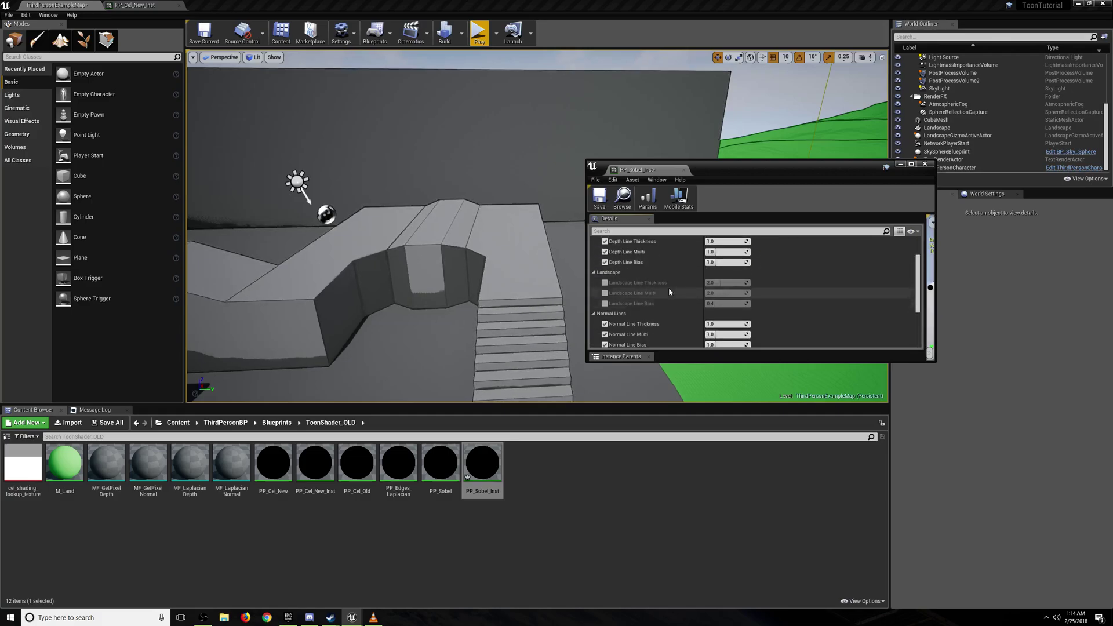
# Try a higher Depth Line Multi while viewing the landscape hills, and set it back to 1
pyautogui.moveTo(522, 278); pyautogui.dragTo(690, 272, button='right')
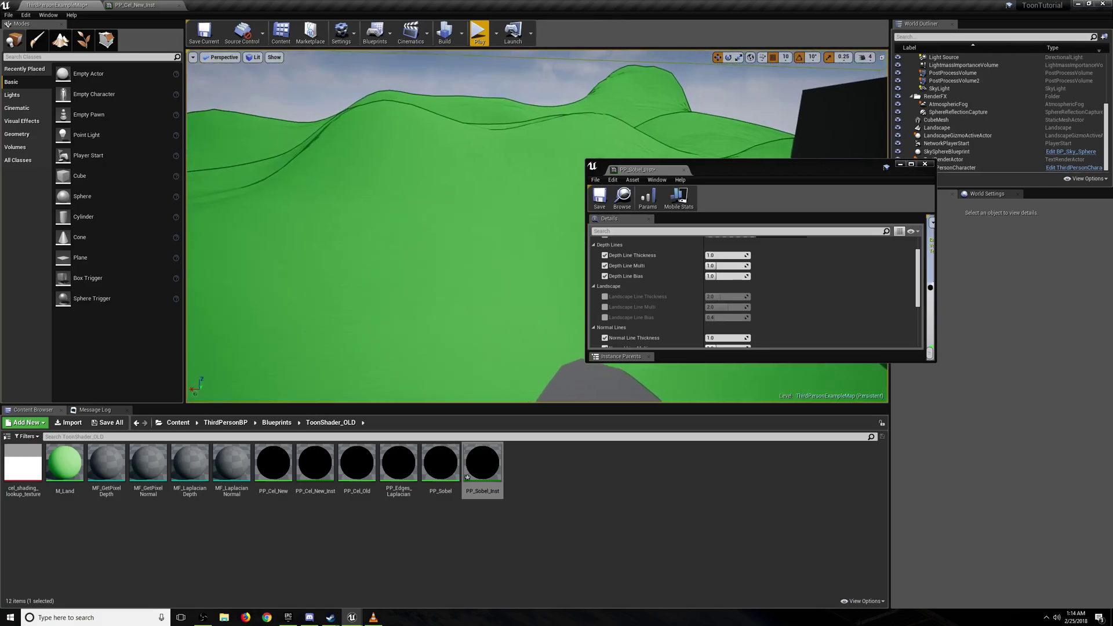
pyautogui.moveTo(516, 271); pyautogui.dragTo(461, 258, button='right')
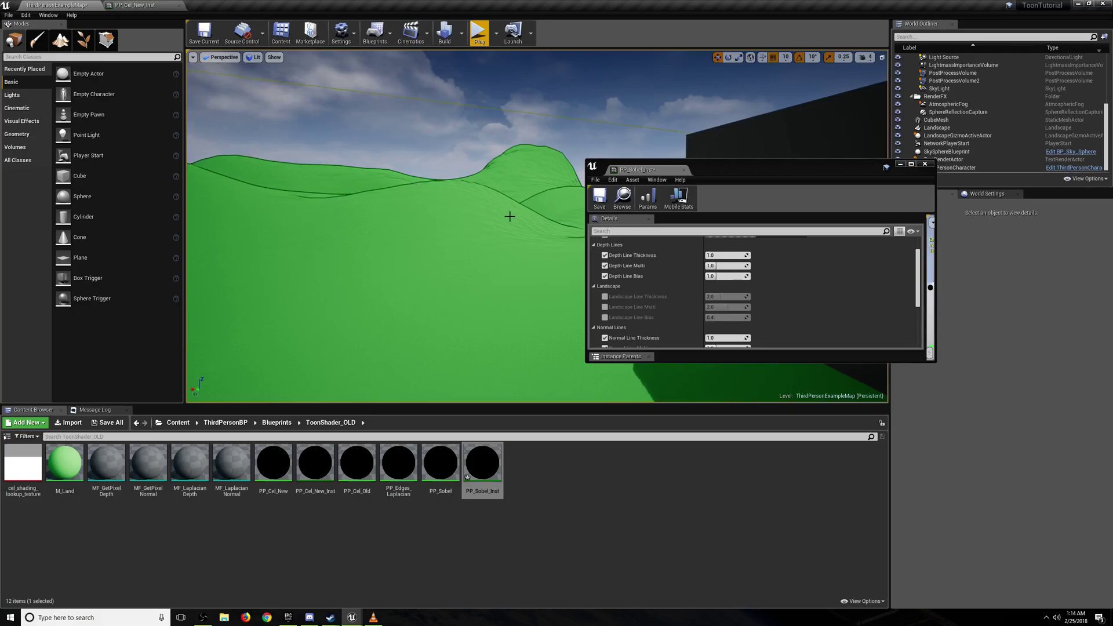
pyautogui.moveTo(510, 216)
pyautogui.mouseDown(button='right')
pyautogui.moveTo(390, 244)
pyautogui.moveTo(561, 234)
pyautogui.moveTo(524, 229)
pyautogui.moveTo(499, 232)
pyautogui.moveTo(580, 239)
pyautogui.moveTo(571, 246)
pyautogui.moveTo(524, 214)
pyautogui.mouseUp(button='right')
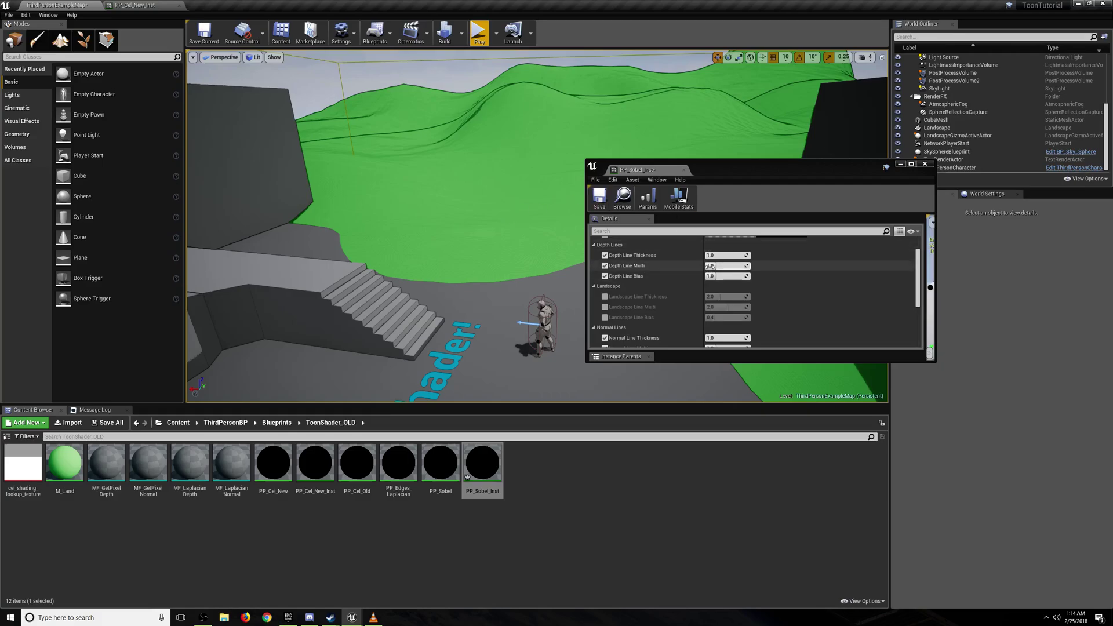
pyautogui.moveTo(719, 266); pyautogui.dragTo(749, 265)
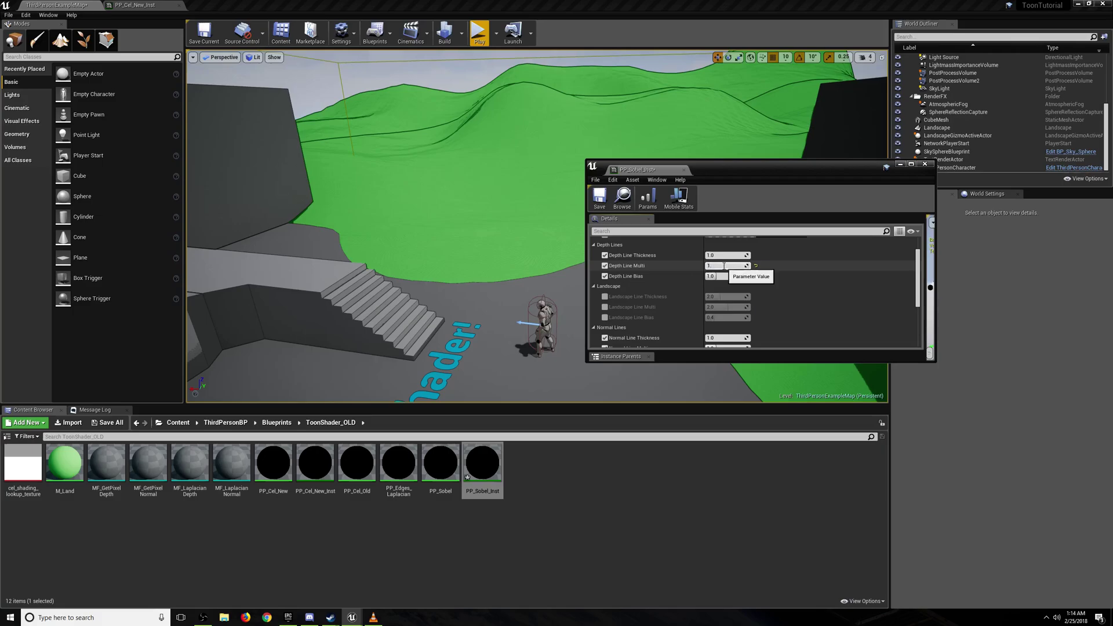
pyautogui.press('Return')
# Try lowering the Normal Line Bias to about 0.65 while viewing the arena and character
pyautogui.press('s')
pyautogui.moveTo(429, 232)
pyautogui.mouseDown(button='right')
pyautogui.moveTo(400, 246)
pyautogui.moveTo(409, 255)
pyautogui.moveTo(301, 243)
pyautogui.moveTo(476, 234)
pyautogui.moveTo(426, 235)
pyautogui.moveTo(461, 234)
pyautogui.moveTo(451, 233)
pyautogui.mouseUp(button='right')
pyautogui.press('w')
pyautogui.press('d')
pyautogui.press('w')
pyautogui.press('s')
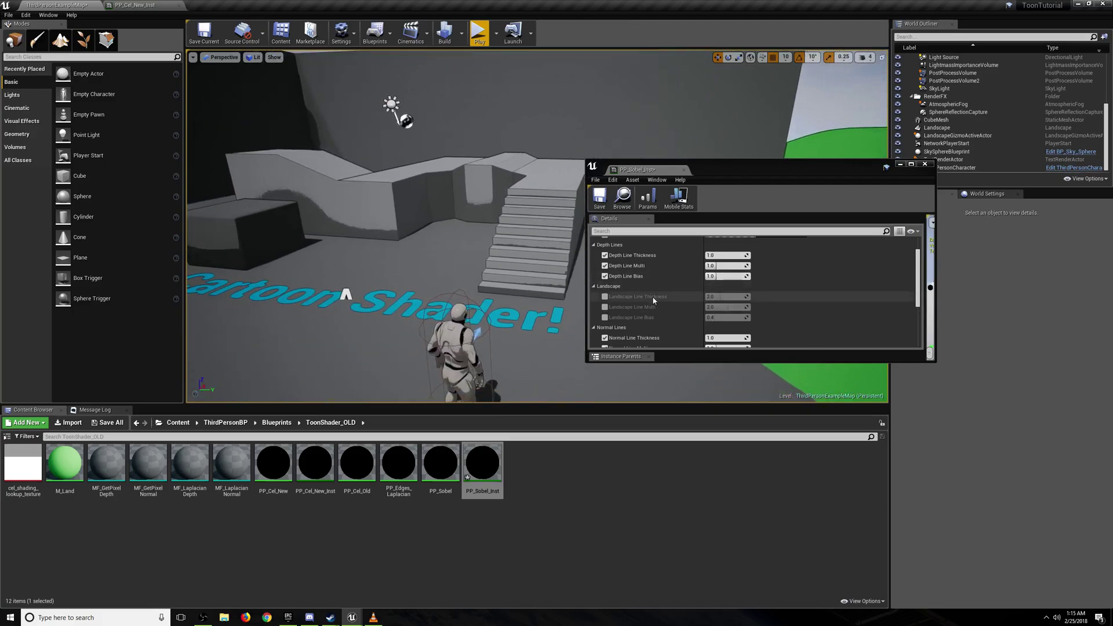
pyautogui.scroll(-3, 654, 300)
pyautogui.moveTo(727, 289); pyautogui.dragTo(714, 289)
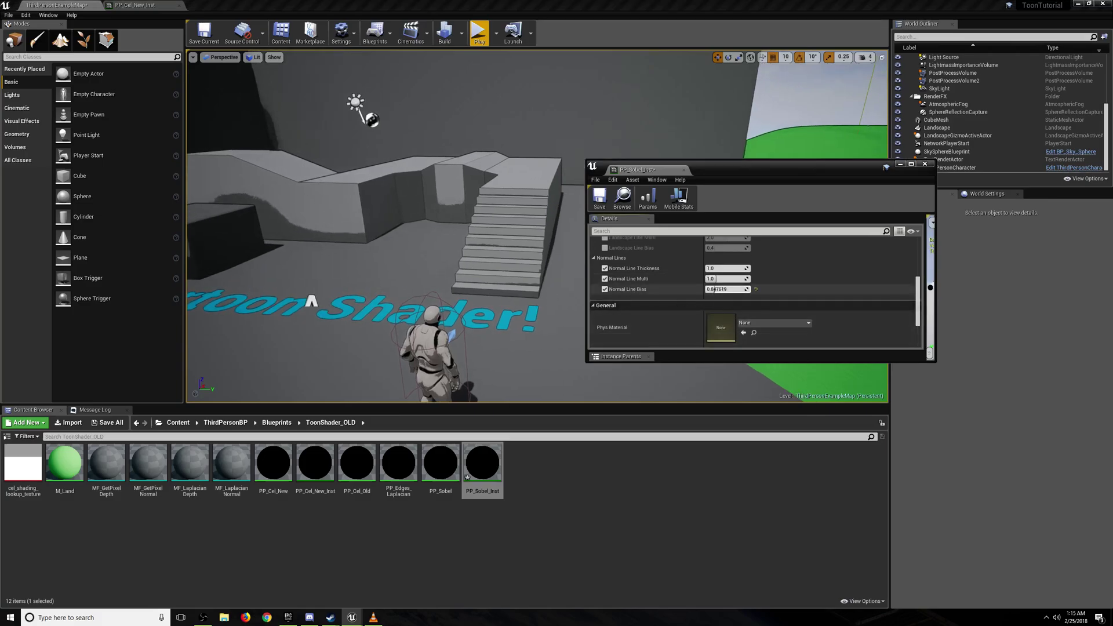
# Try Normal Line Bias values of about 2.29 and 0.34 on a close view of the character, and restore 1.0
pyautogui.press('w')
pyautogui.moveTo(515, 295); pyautogui.dragTo(486, 334, button='right')
pyautogui.moveTo(733, 289); pyautogui.dragTo(756, 289)
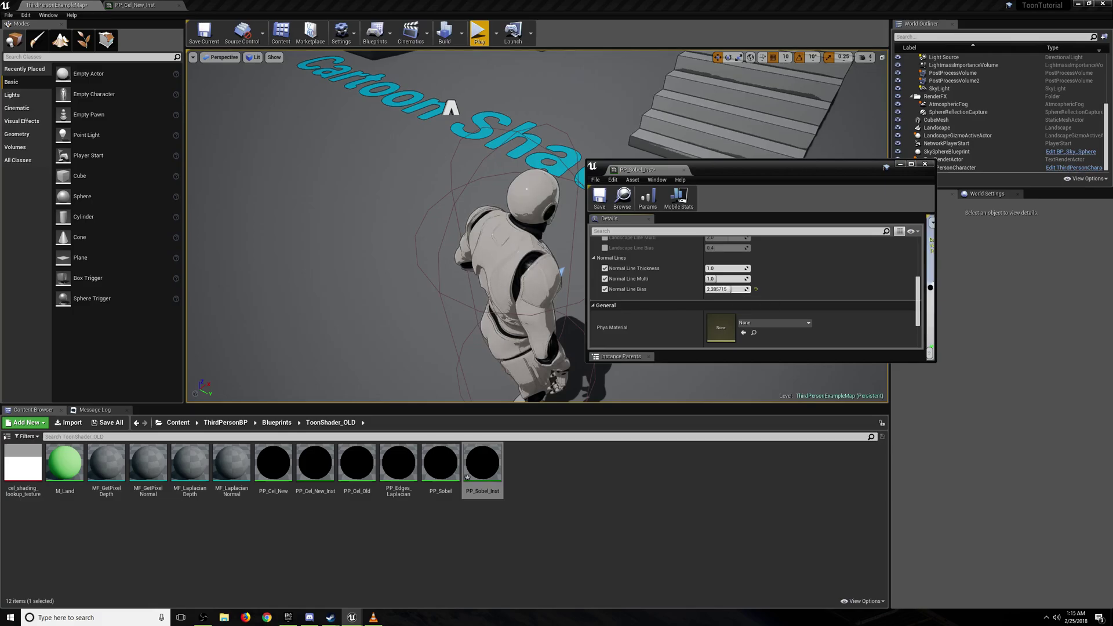
pyautogui.moveTo(730, 289); pyautogui.dragTo(727, 289)
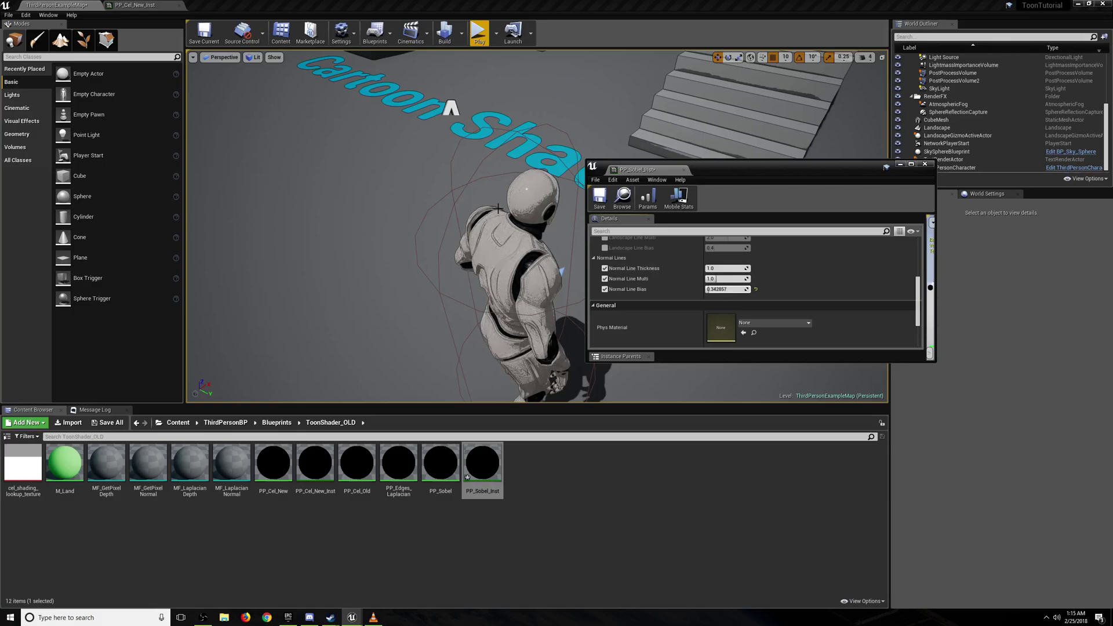
pyautogui.moveTo(498, 207); pyautogui.dragTo(495, 205, button='right')
pyautogui.moveTo(725, 289); pyautogui.dragTo(728, 289)
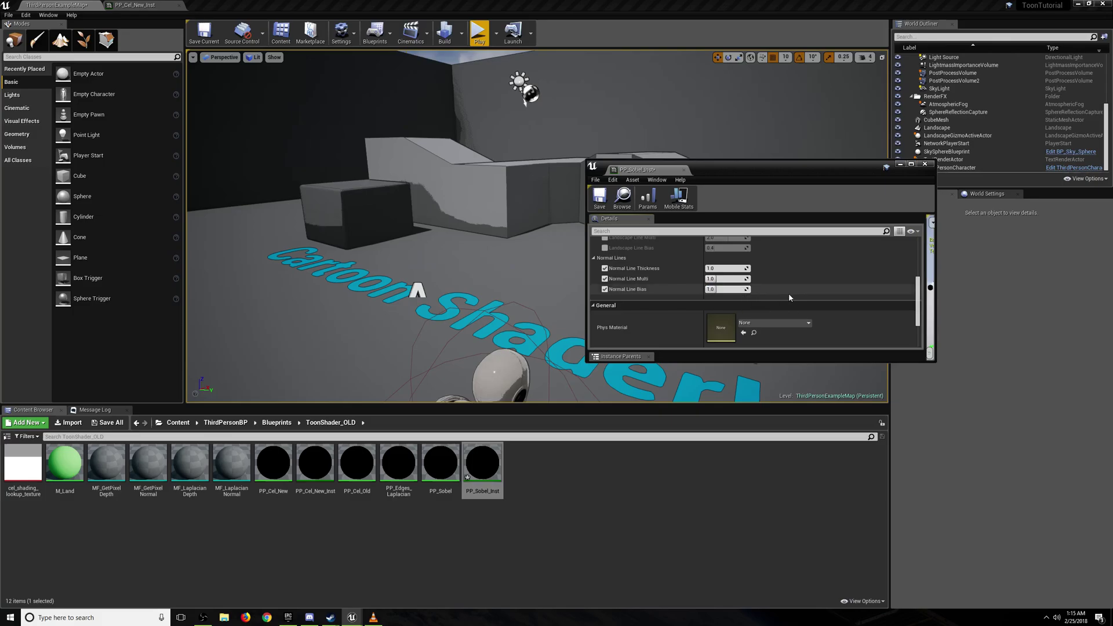
# Turn off all normal and depth line overrides, save PP_Sobel_Inst, and dock its editor with the other open tabs
pyautogui.click(605, 289)
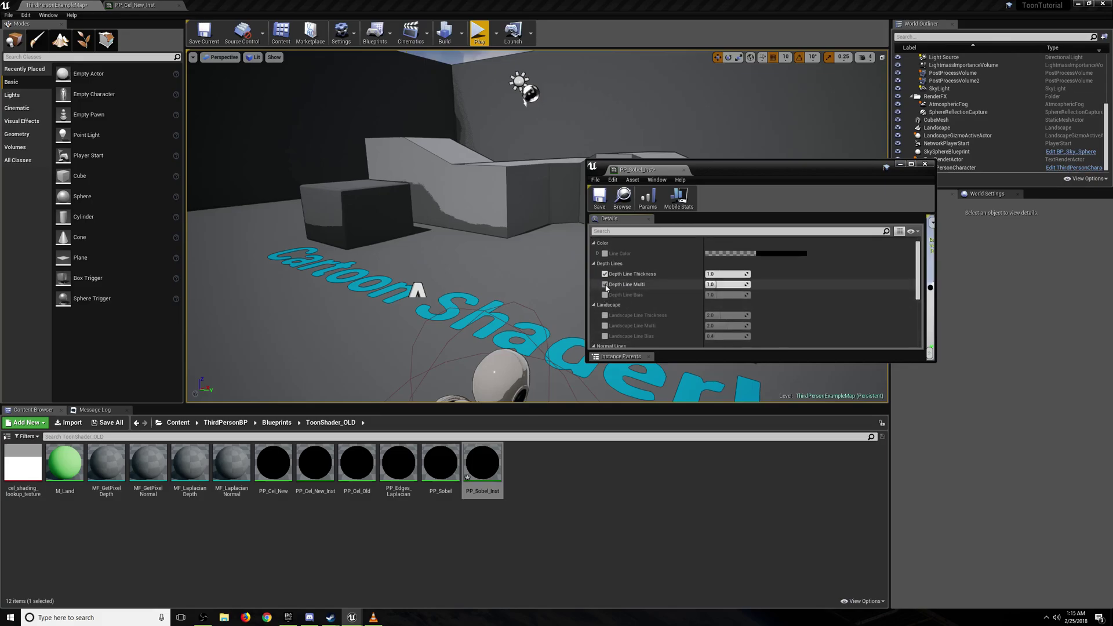
pyautogui.scroll(1, 683, 299)
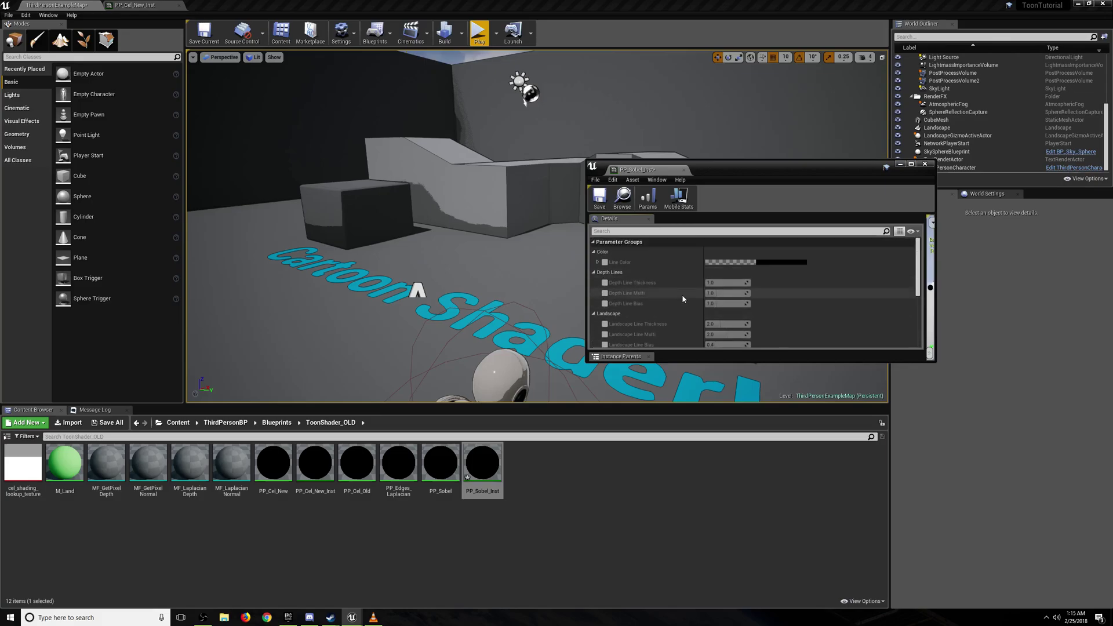
pyautogui.click(598, 199)
pyautogui.moveTo(658, 173); pyautogui.dragTo(233, 7)
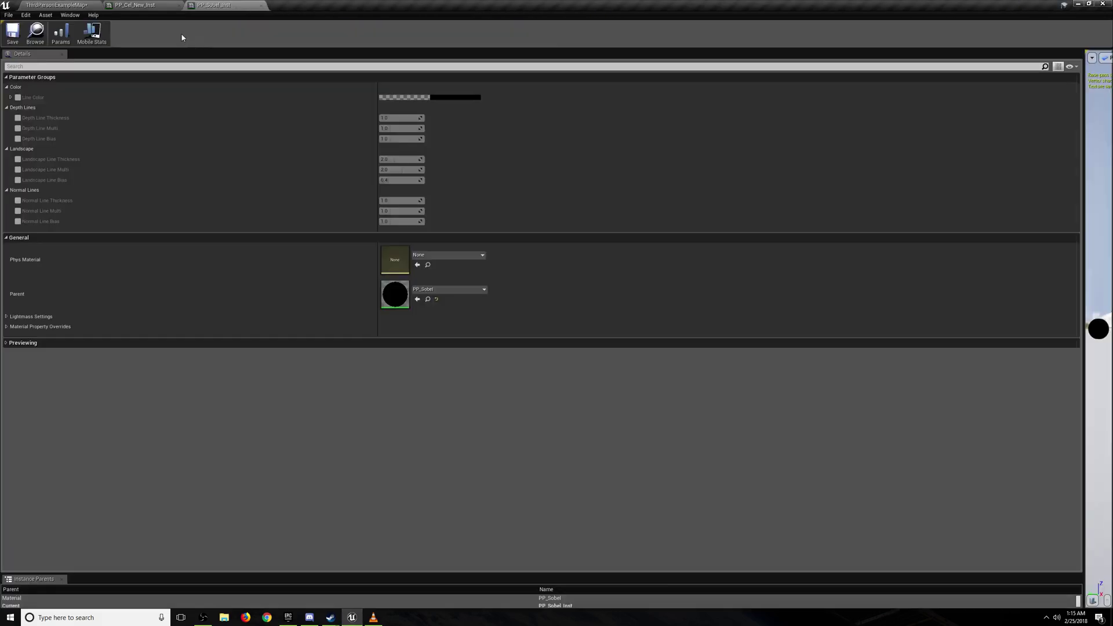
# Play the level and run the character around the arena to examine the outlines and shading in motion
pyautogui.click(75, 5)
pyautogui.click(479, 32)
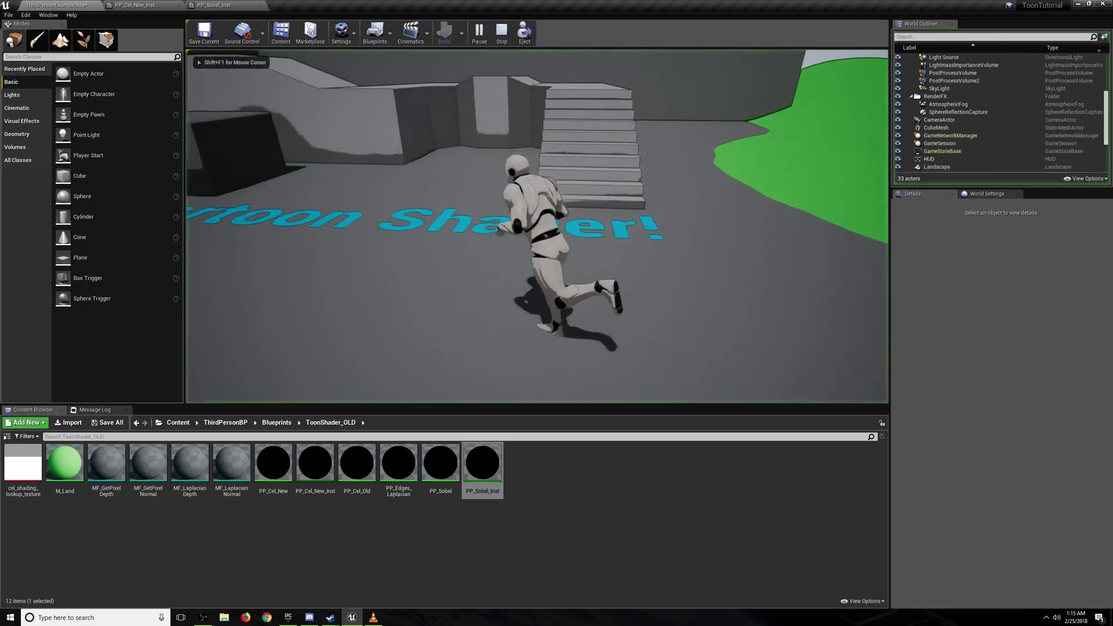
pyautogui.press('s')
pyautogui.moveTo(537, 226)
pyautogui.mouseDown(button='right')
pyautogui.moveTo(552, 207)
pyautogui.moveTo(515, 213)
pyautogui.moveTo(568, 208)
pyautogui.moveTo(566, 197)
pyautogui.moveTo(560, 214)
pyautogui.moveTo(552, 203)
pyautogui.moveTo(482, 225)
pyautogui.moveTo(600, 215)
pyautogui.moveTo(582, 197)
pyautogui.moveTo(584, 211)
pyautogui.moveTo(562, 212)
pyautogui.moveTo(586, 218)
pyautogui.moveTo(557, 231)
pyautogui.mouseUp(button='right')
pyautogui.press('w')
pyautogui.press('s')
pyautogui.press('w')
pyautogui.press('d')
pyautogui.press('s')
pyautogui.press('w')
pyautogui.press('a')
pyautogui.press('w')
pyautogui.press('w')
pyautogui.press('s')
pyautogui.press('w')
pyautogui.press('d')
pyautogui.press('a')
pyautogui.press('d')
pyautogui.press('w')
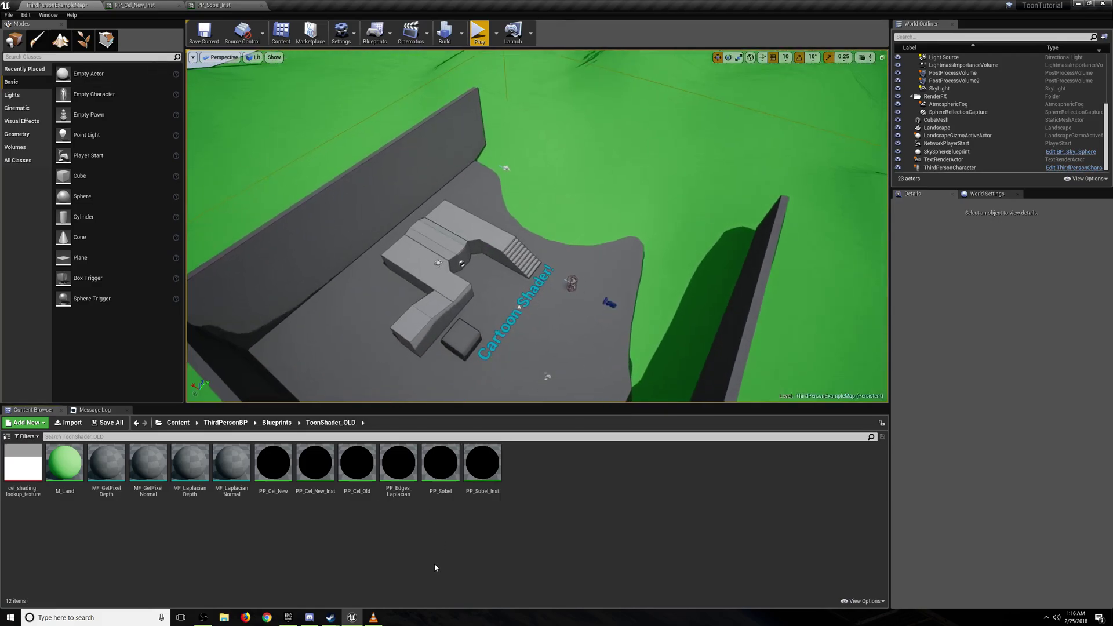
# Select the landscape and review its Render CustomDepth Pass and CustomDepth Stencil Value settings
pyautogui.moveTo(377, 324); pyautogui.dragTo(373, 312, button='right')
pyautogui.press('s')
pyautogui.click(556, 149)
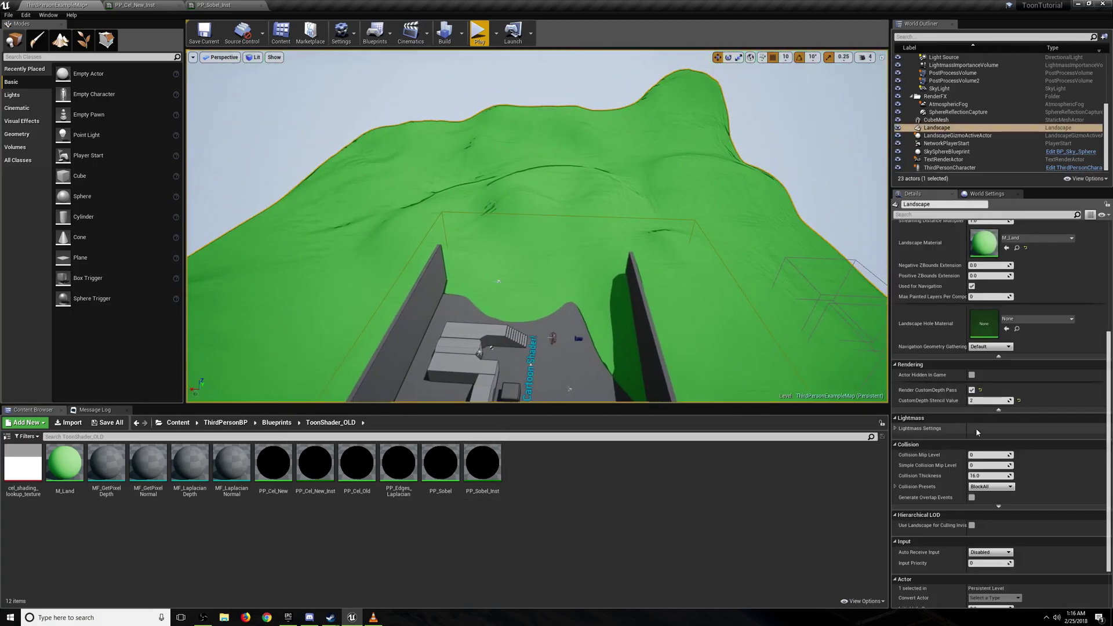
pyautogui.scroll(-1, 933, 420)
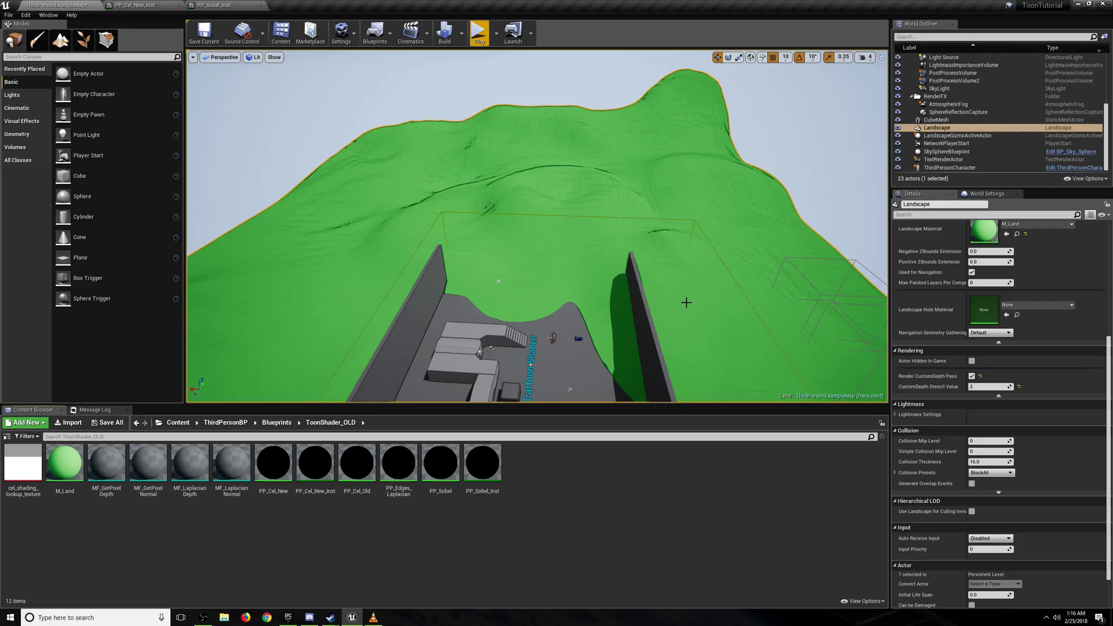
pyautogui.moveTo(687, 302); pyautogui.dragTo(666, 334, button='right')
# Review the Custom Depth-Stencil Pass options under Postprocessing in the project's Rendering settings, and close the settings
pyautogui.click(346, 36)
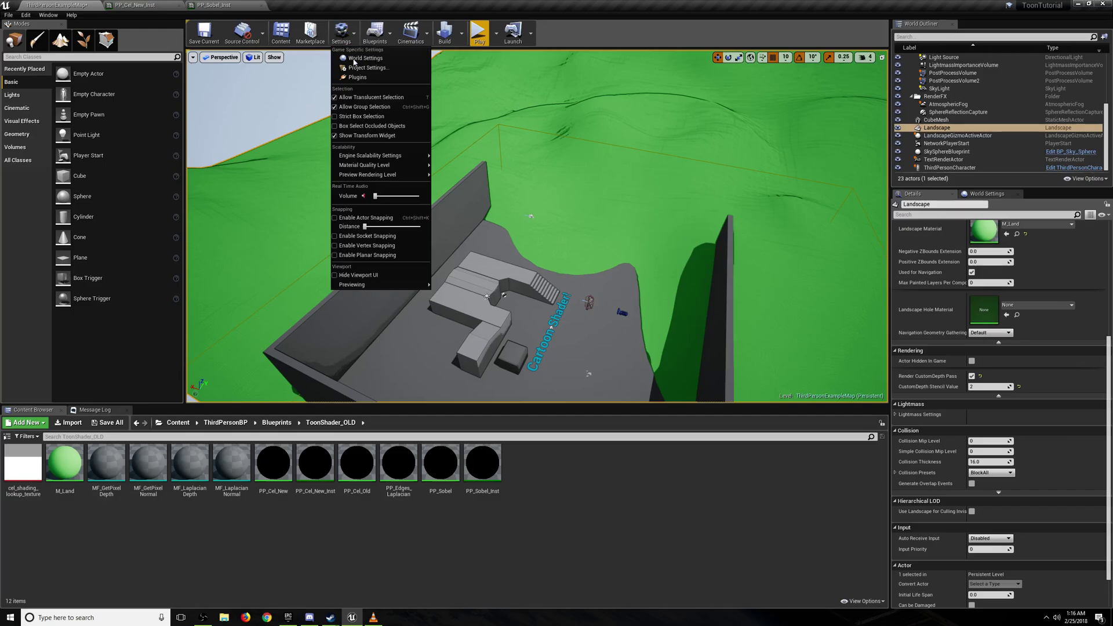
pyautogui.click(356, 70)
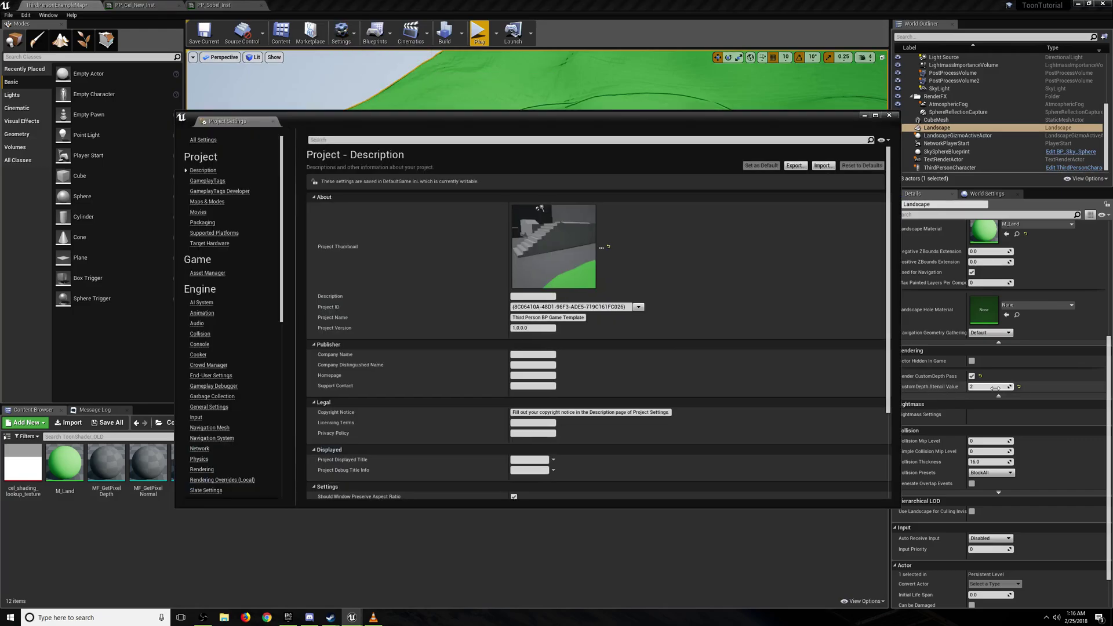
pyautogui.scroll(-3, 223, 378)
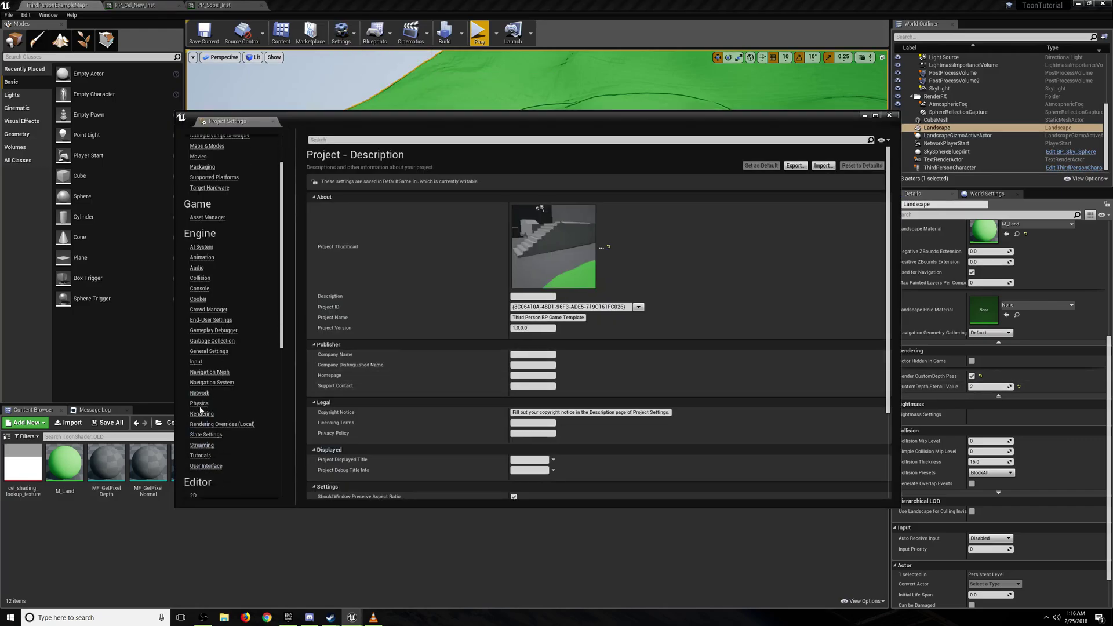
pyautogui.click(202, 414)
pyautogui.scroll(-10, 441, 391)
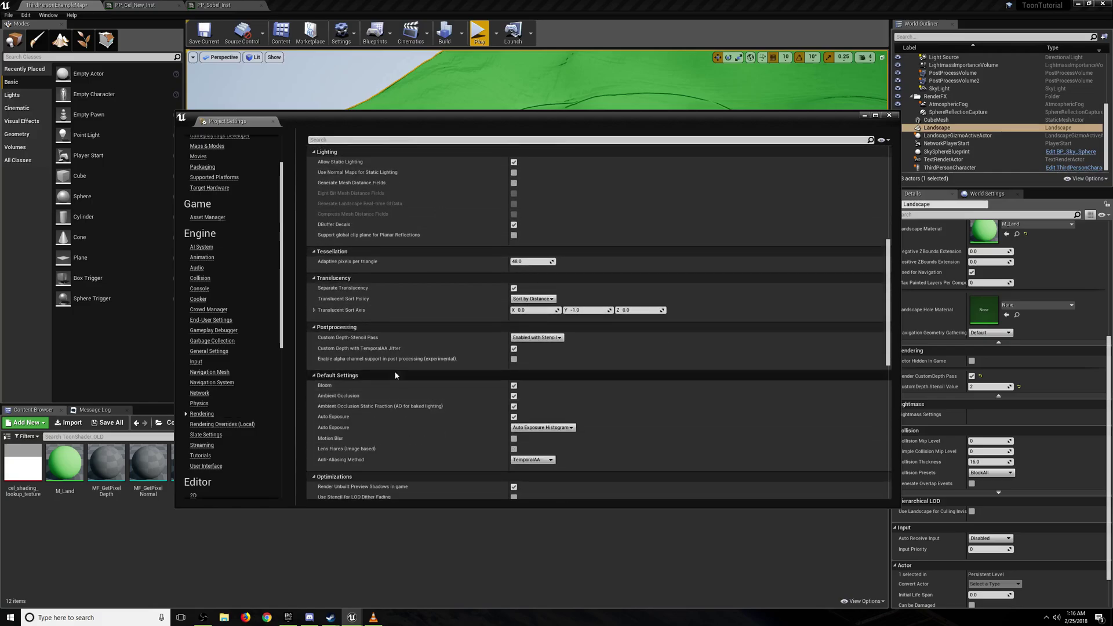
pyautogui.click(524, 338)
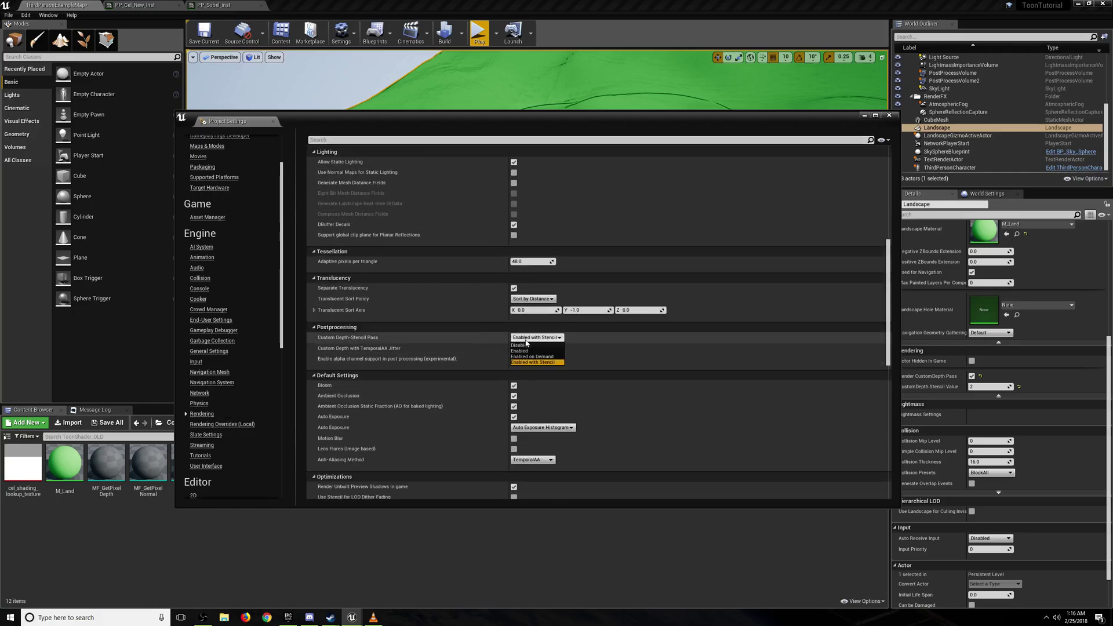
pyautogui.click(523, 369)
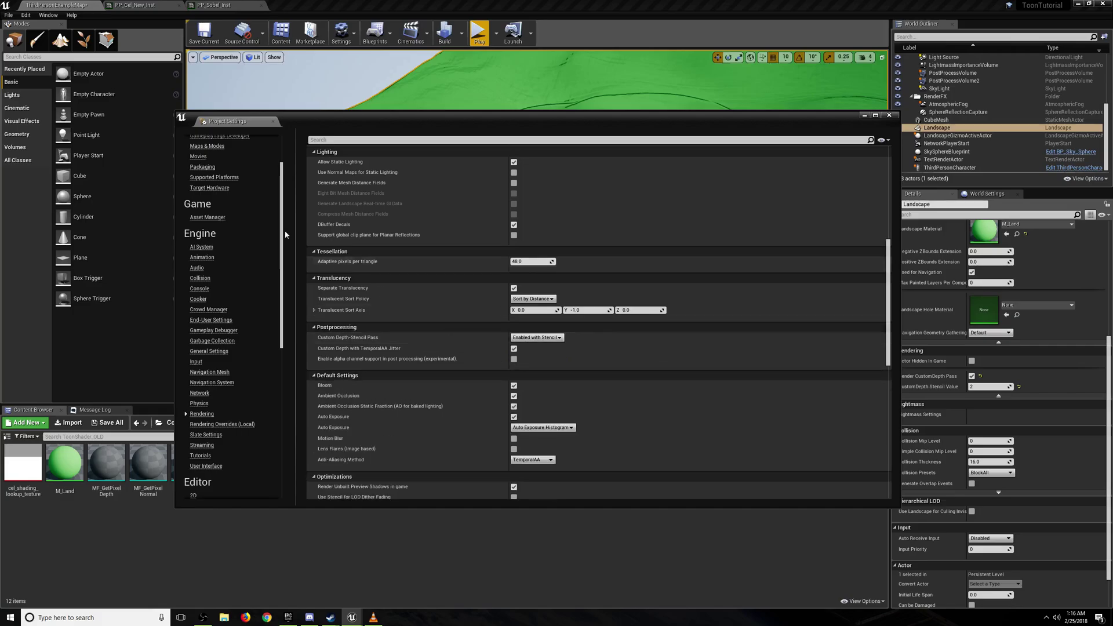
pyautogui.click(273, 121)
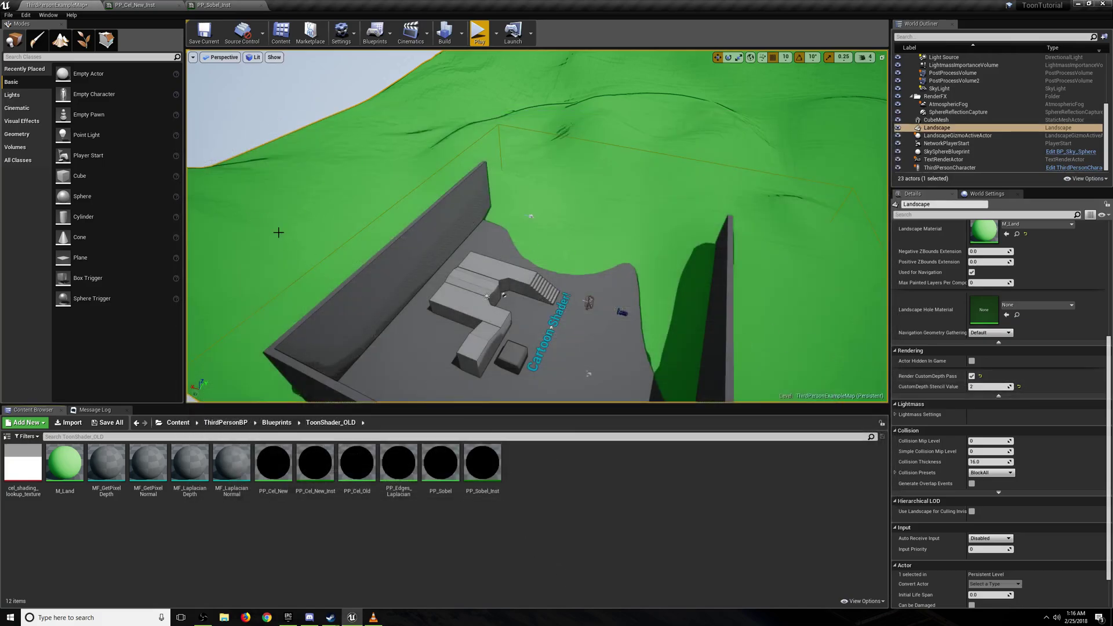
# Open the PP_Sobel material to view its custom depth and landscape channel switches, and return to the level
pyautogui.doubleClick(441, 464)
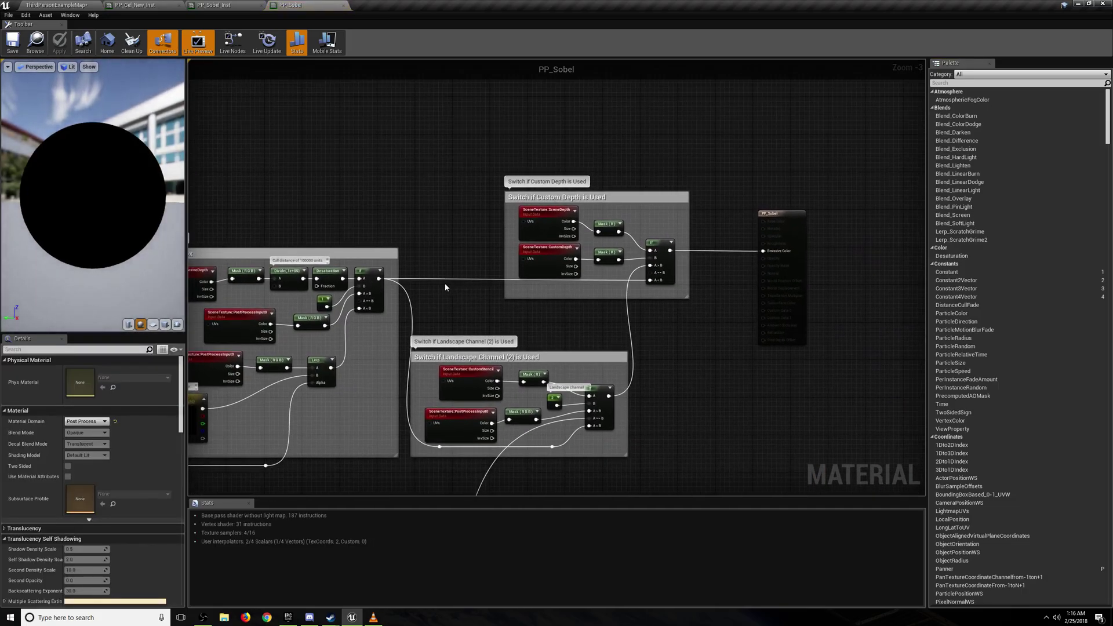
pyautogui.moveTo(436, 308); pyautogui.dragTo(491, 189, button='right')
pyautogui.click(57, 5)
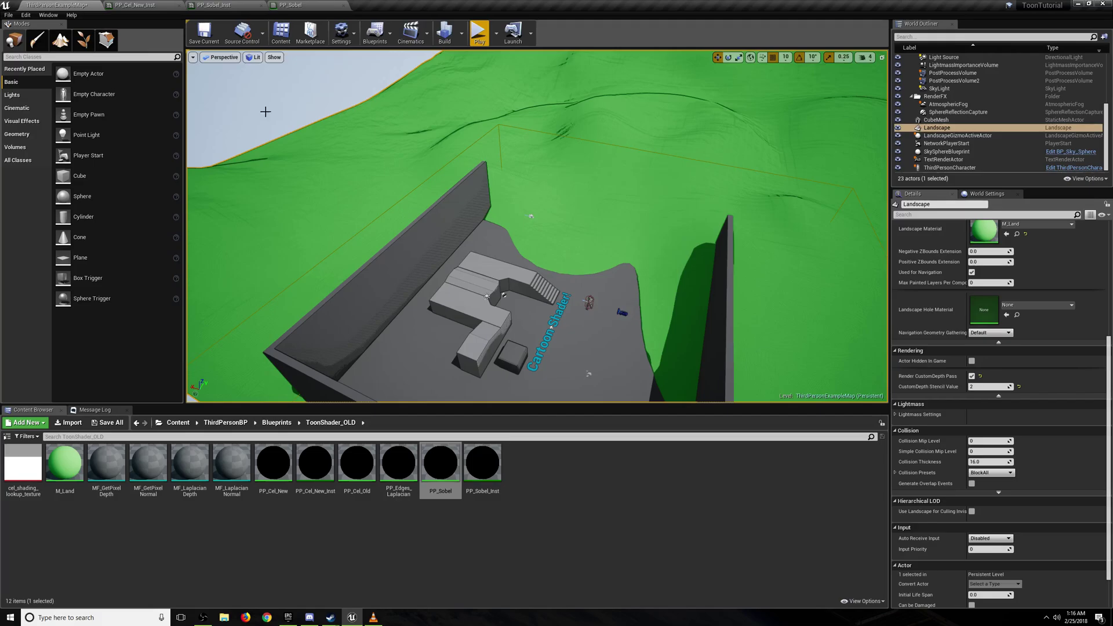
# Turn off Render CustomDepth Pass on the landscape and examine the hills' outlines from several viewpoints
pyautogui.click(972, 377)
pyautogui.moveTo(537, 226); pyautogui.dragTo(579, 200, button='right')
pyautogui.press('w')
pyautogui.press('s')
pyautogui.press('w')
pyautogui.press('d')
pyautogui.press('s')
pyautogui.press('w')
pyautogui.press('d')
pyautogui.press('s')
pyautogui.press('w')
pyautogui.moveTo(632, 264)
pyautogui.mouseDown(button='right')
pyautogui.moveTo(635, 283)
pyautogui.moveTo(539, 270)
pyautogui.moveTo(593, 264)
pyautogui.moveTo(653, 284)
pyautogui.moveTo(582, 275)
pyautogui.moveTo(547, 285)
pyautogui.moveTo(622, 264)
pyautogui.mouseUp(button='right')
pyautogui.press('d')
pyautogui.press('d')
pyautogui.press('s')
pyautogui.press('w')
pyautogui.press('s')
pyautogui.press('w')
pyautogui.press('s')
pyautogui.press('d')
pyautogui.press('w')
pyautogui.press('a')
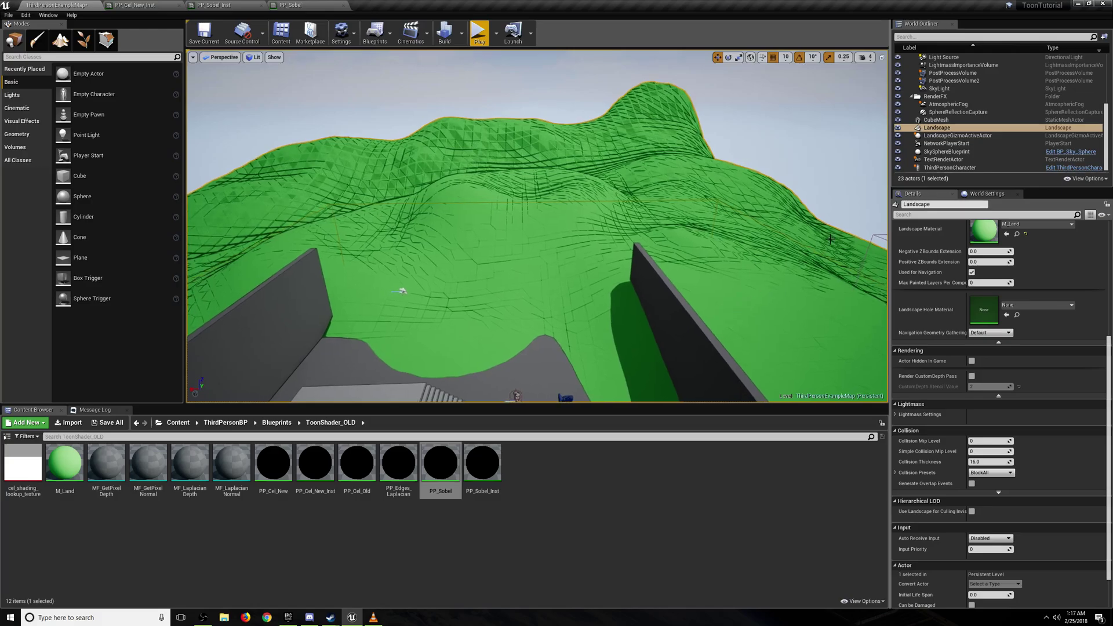
pyautogui.moveTo(599, 229); pyautogui.dragTo(568, 227, button='right')
pyautogui.press('w')
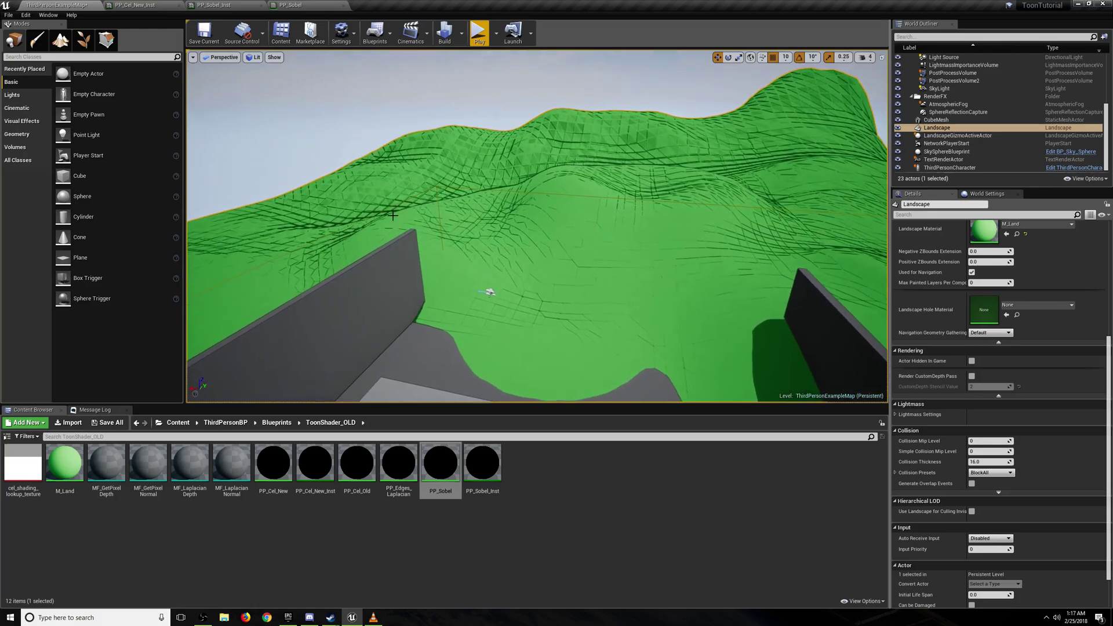
pyautogui.moveTo(468, 196); pyautogui.dragTo(487, 191)
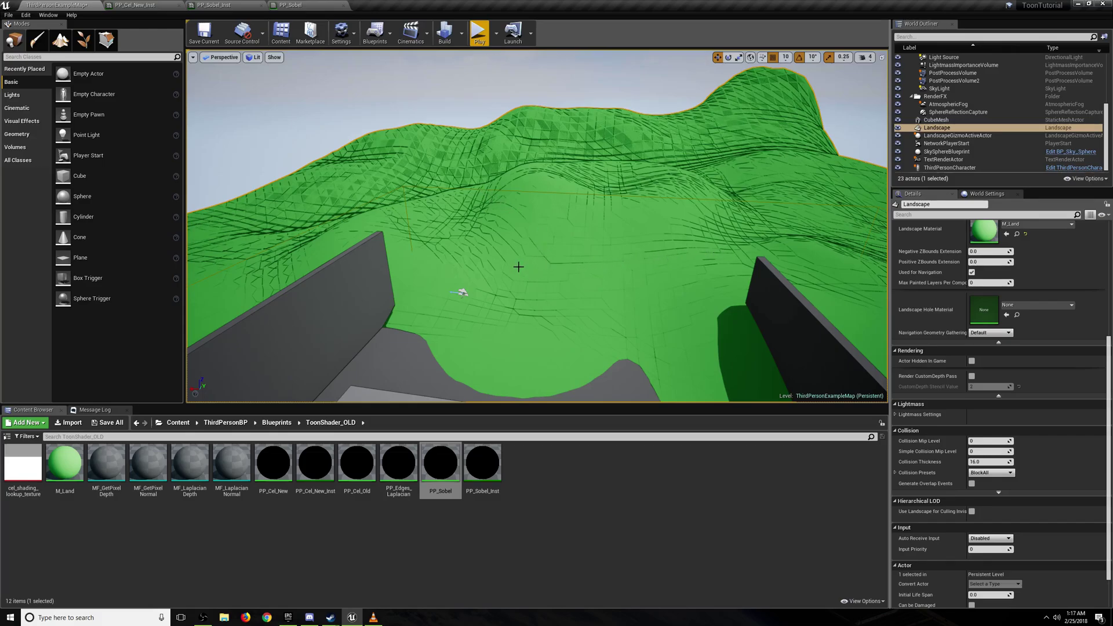
# Examine the Switch if Landscape Channel (2) is Used section of the PP_Sobel graph and its If node inputs
pyautogui.click(302, 4)
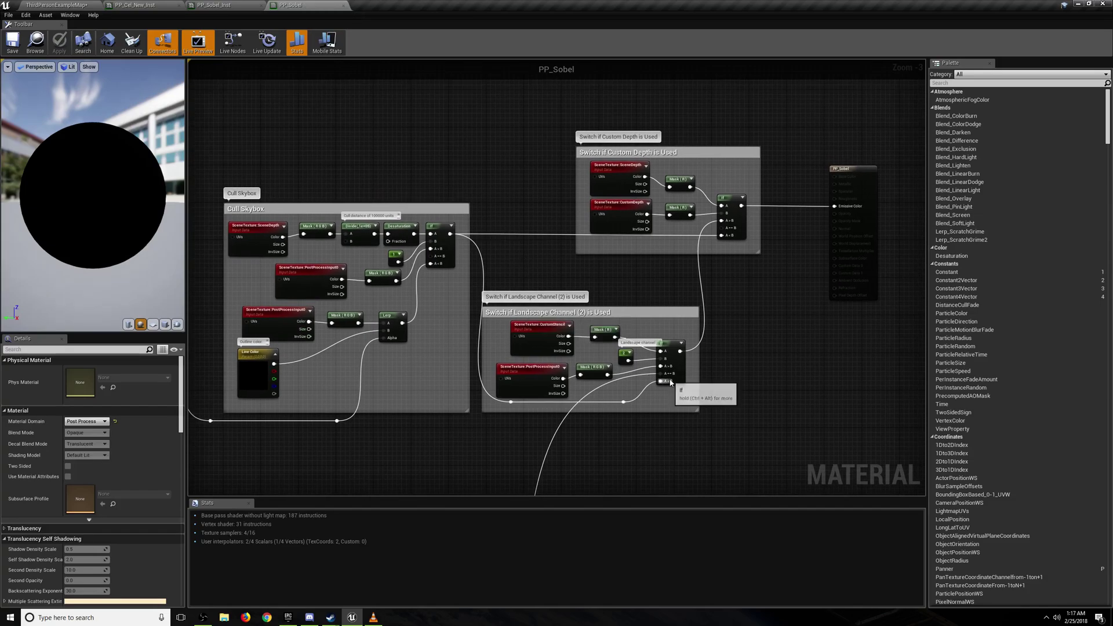
pyautogui.click(623, 353)
pyautogui.click(647, 431)
pyautogui.moveTo(713, 434); pyautogui.dragTo(790, 420, button='right')
# Trace the PP_Sobel graph from the Cull Skybox group back to the Landscape Normal Lines group, and return to the level
pyautogui.moveTo(323, 418); pyautogui.dragTo(596, 380, button='right')
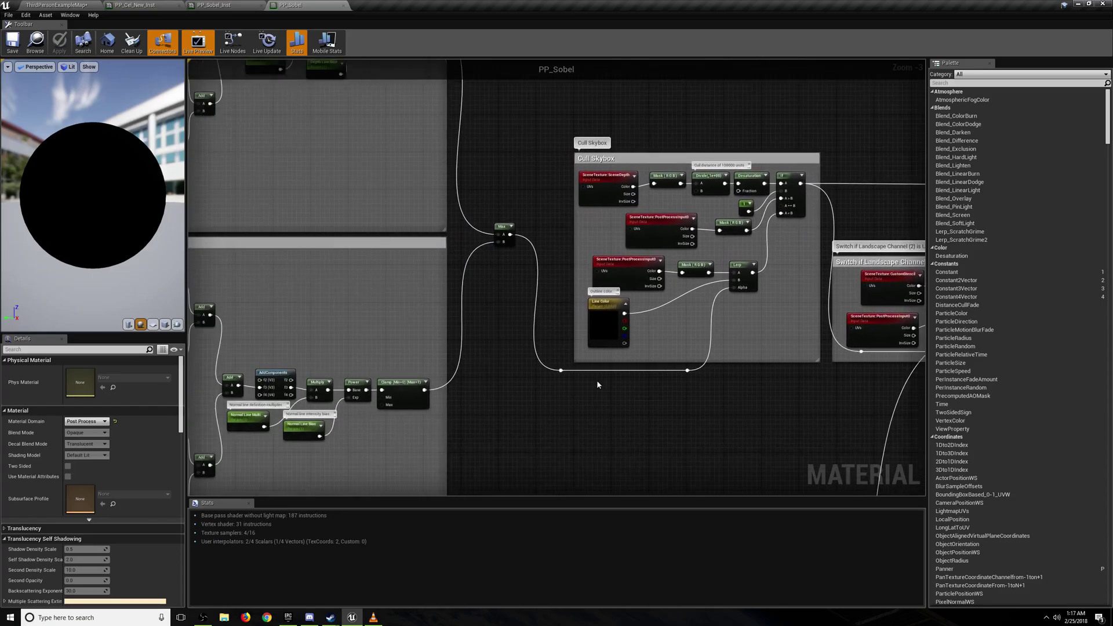
pyautogui.scroll(-2, 596, 380)
pyautogui.moveTo(574, 426); pyautogui.dragTo(719, 369, button='right')
pyautogui.moveTo(229, 327); pyautogui.dragTo(247, 270, button='right')
pyautogui.scroll(1, 279, 311)
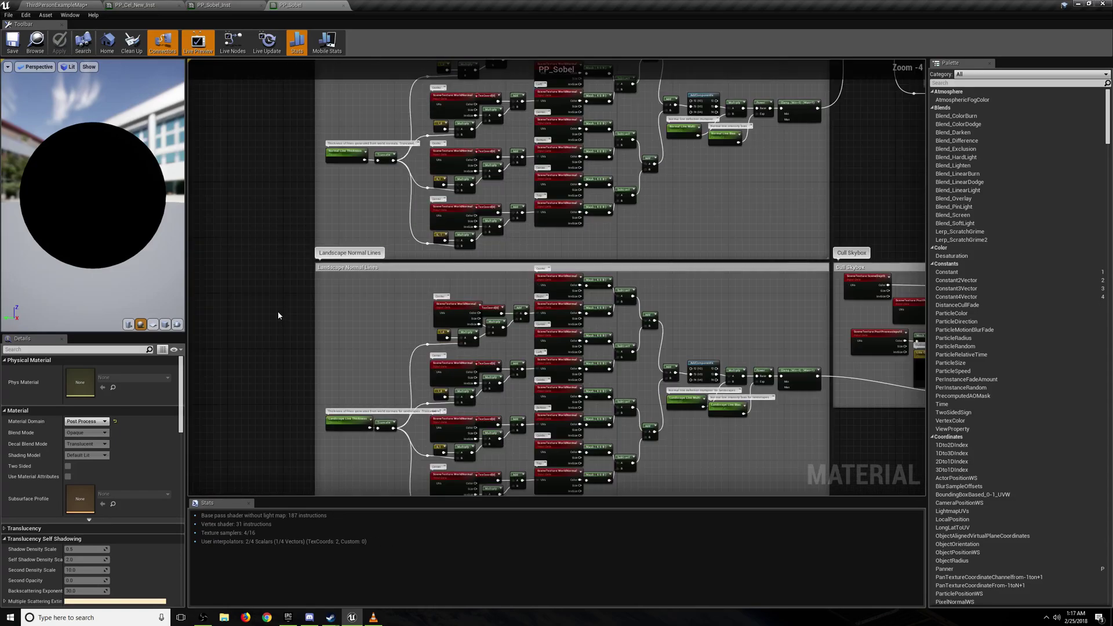
pyautogui.moveTo(278, 311); pyautogui.dragTo(274, 202, button='right')
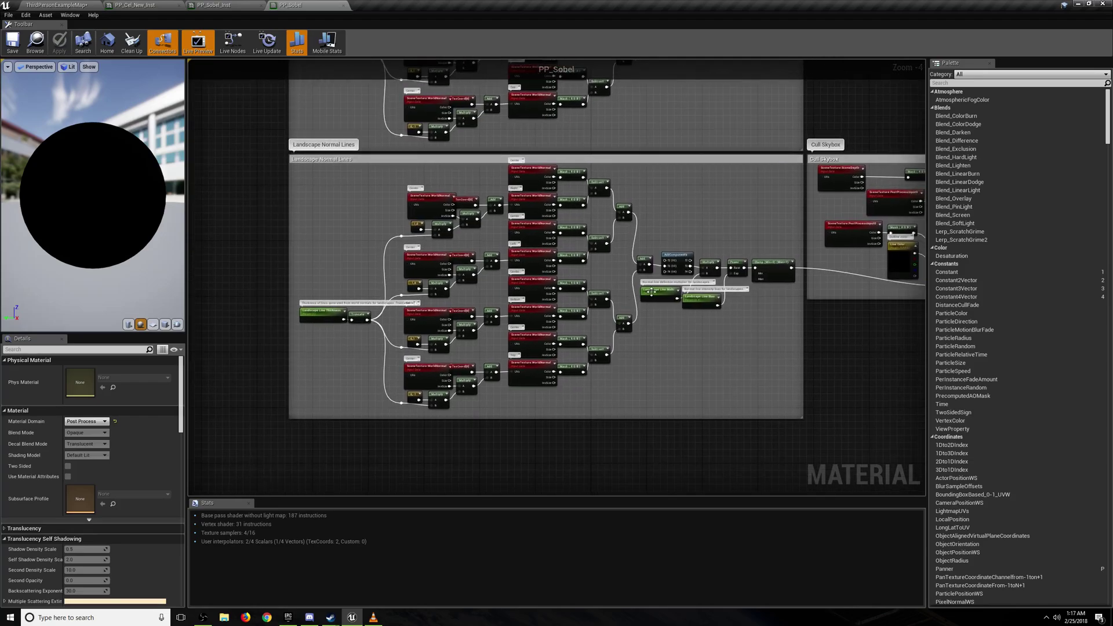
pyautogui.moveTo(847, 360); pyautogui.dragTo(619, 405, button='right')
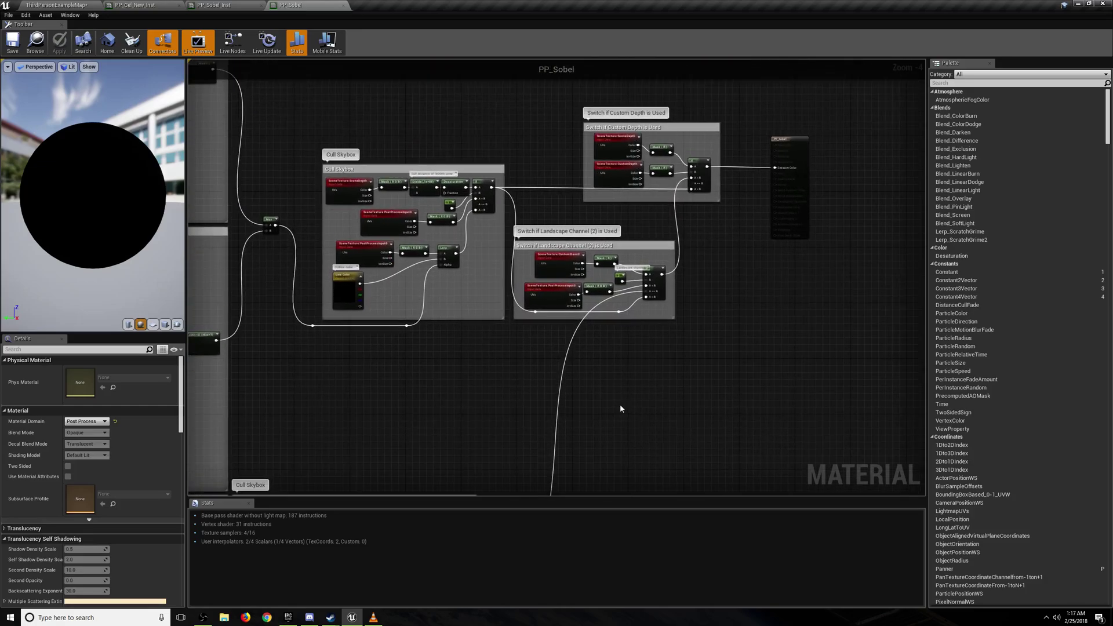
pyautogui.moveTo(473, 384); pyautogui.dragTo(576, 397, button='right')
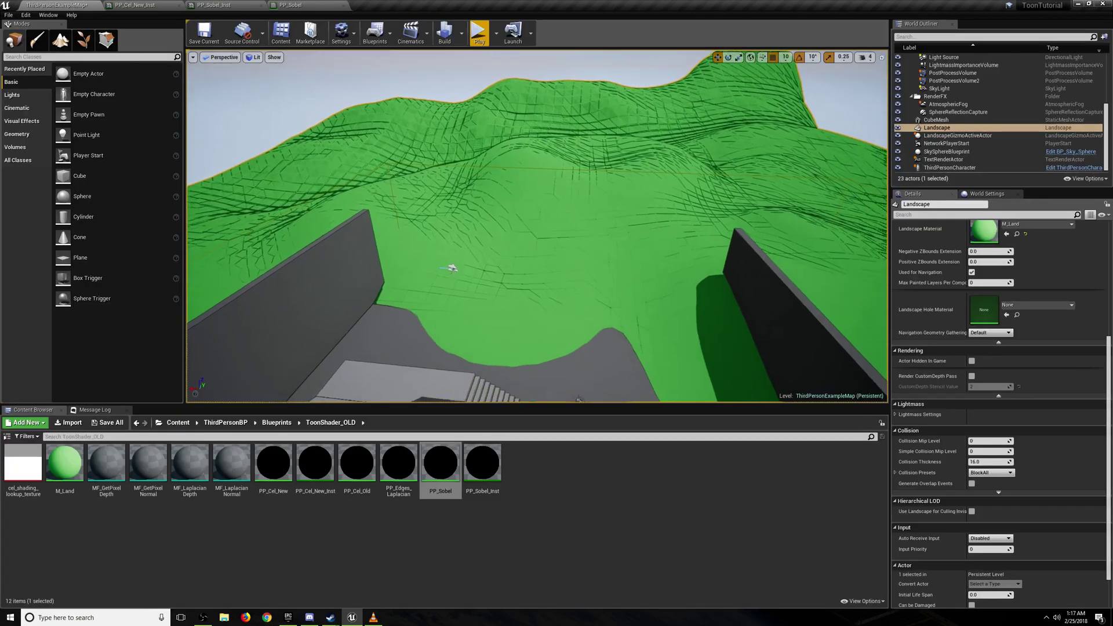
# Turn Render CustomDepth Pass back on for the landscape, try a CustomDepth Stencil Value of 0, and restore 2
pyautogui.press('s')
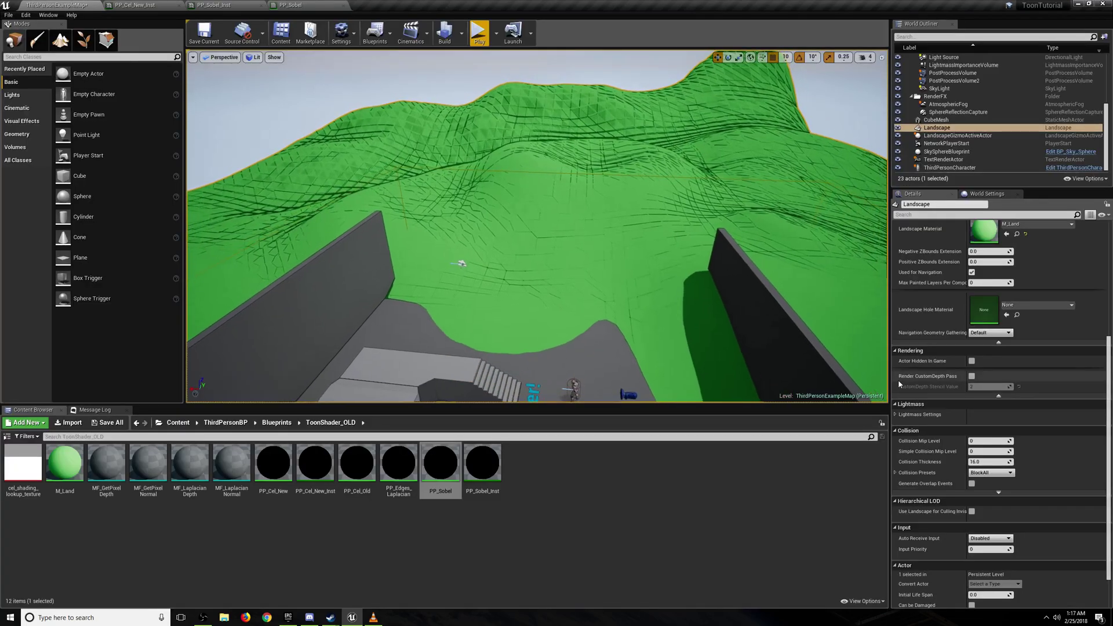
pyautogui.click(972, 377)
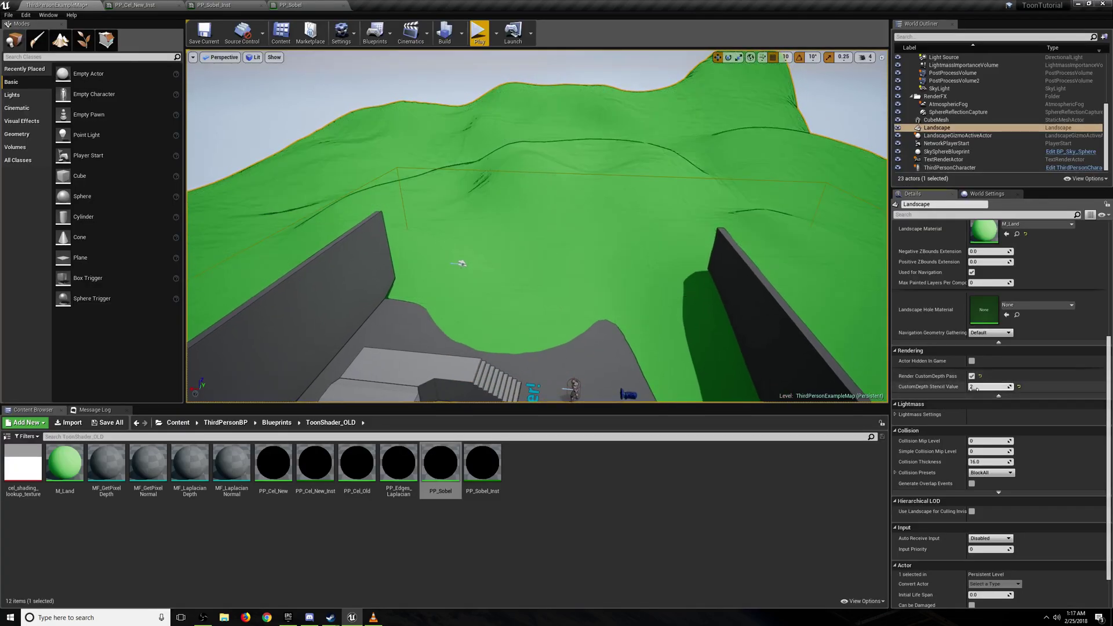
pyautogui.write('0')
pyautogui.press('Return')
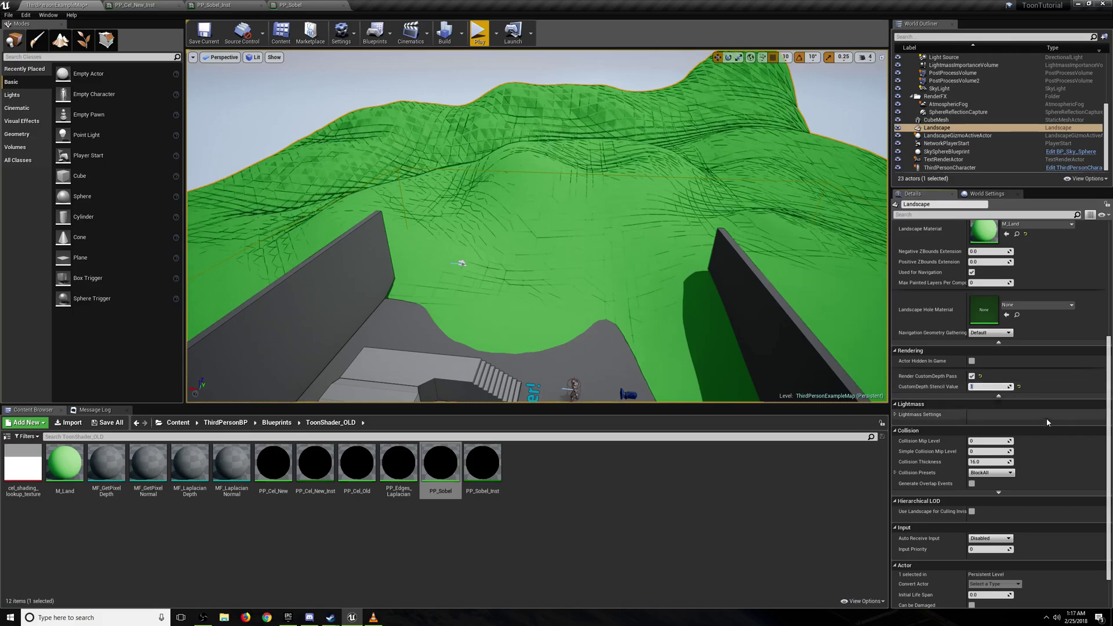
pyautogui.write('2')
pyautogui.press('Return')
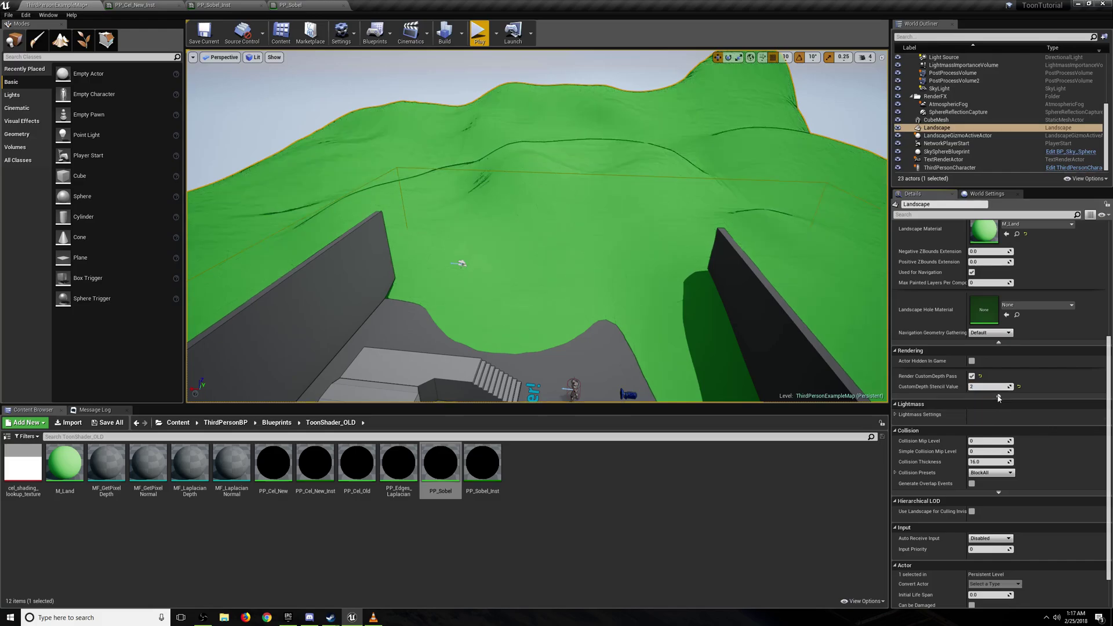
# Try CustomDepth Stencil Values of 3 and 4 on the landscape, and restore the earlier value
pyautogui.write('3')
pyautogui.click(1039, 404)
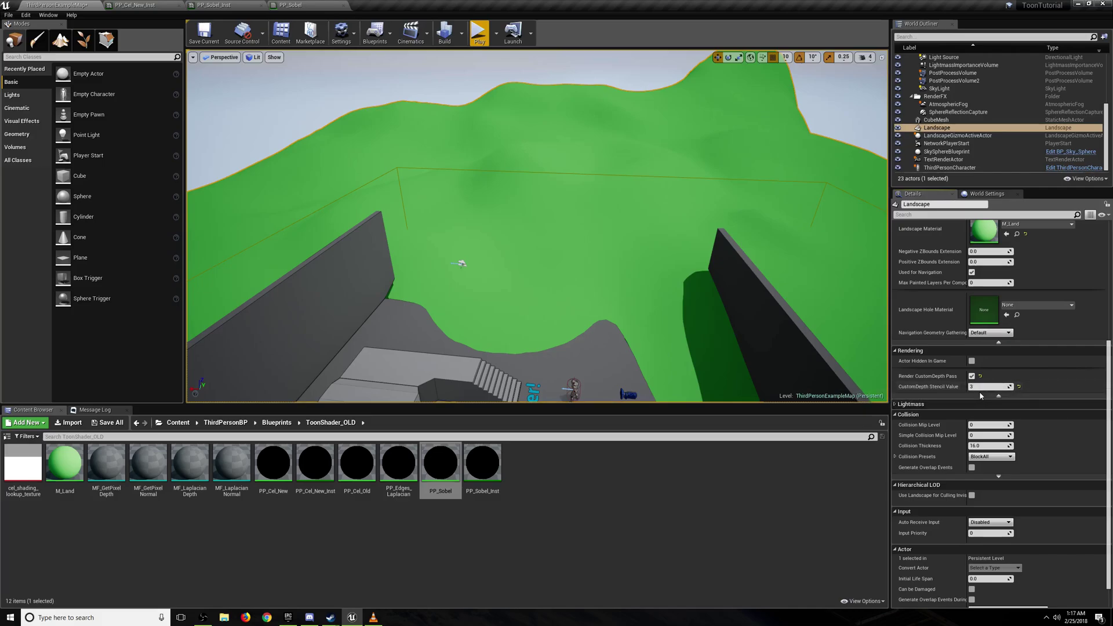
pyautogui.write('4')
pyautogui.click(1026, 405)
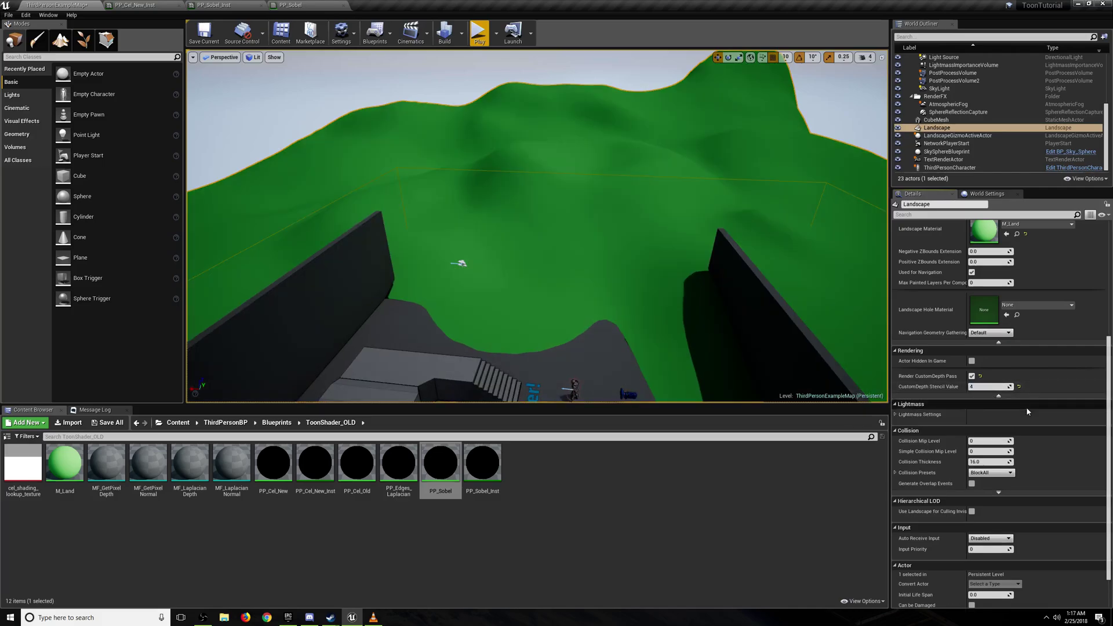
pyautogui.click(985, 387)
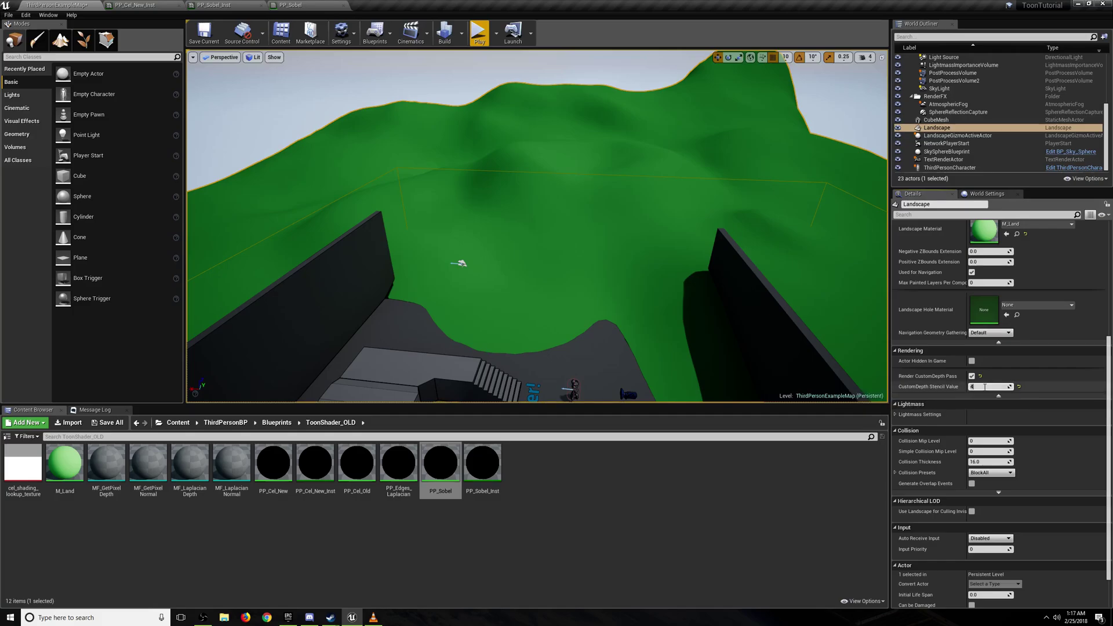
pyautogui.click(1057, 407)
# Play the level and run the character up and across the green hills to examine the landscape outlines from several directions
pyautogui.click(479, 33)
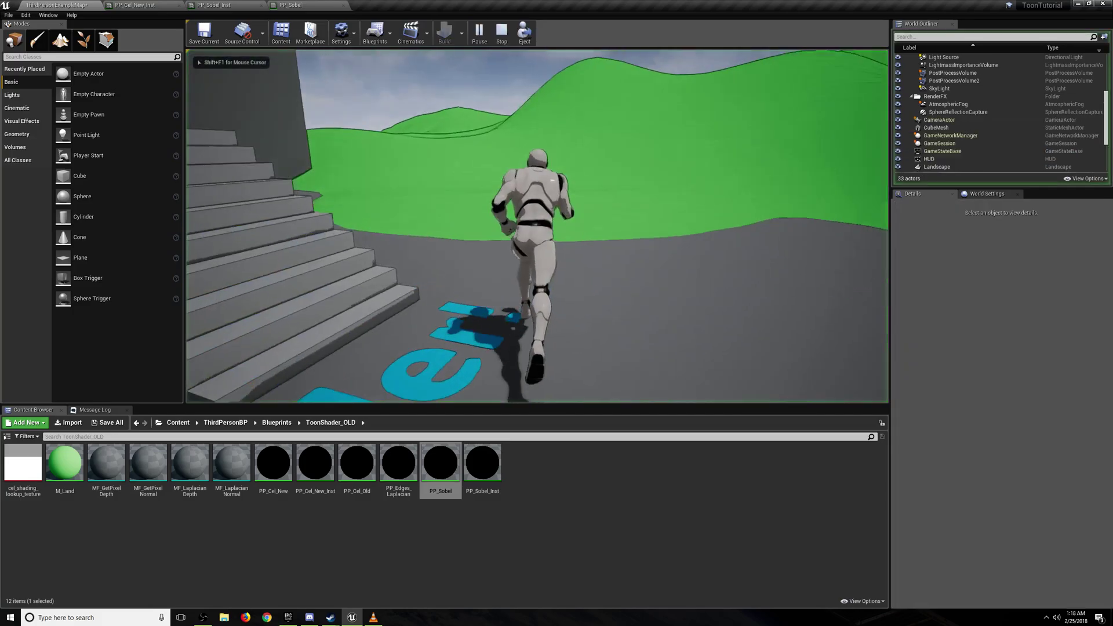
pyautogui.press('d')
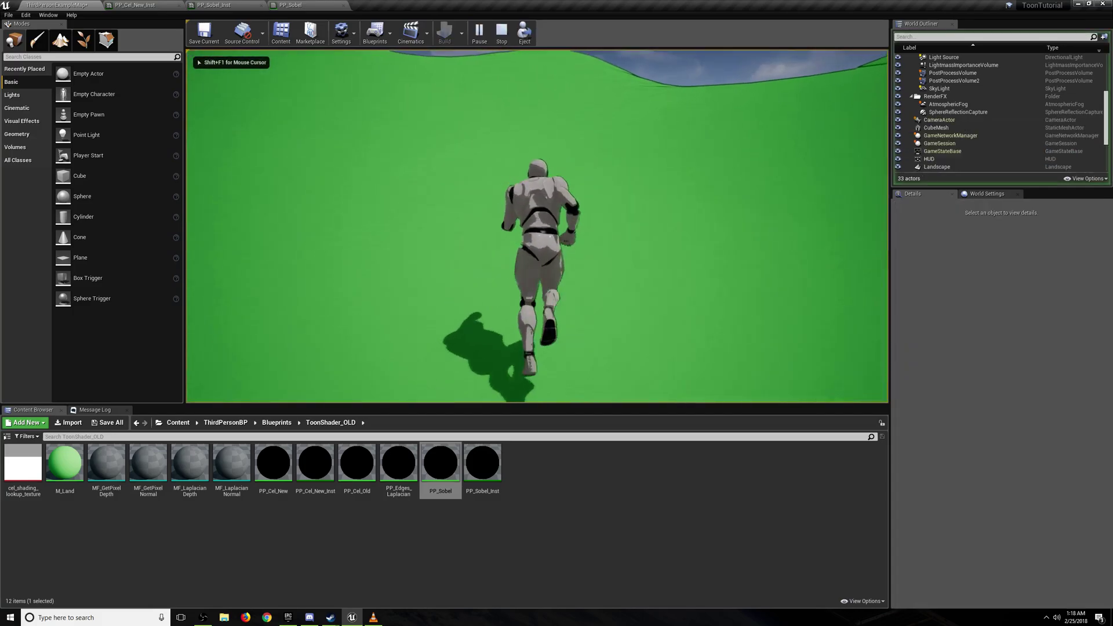
pyautogui.press('w')
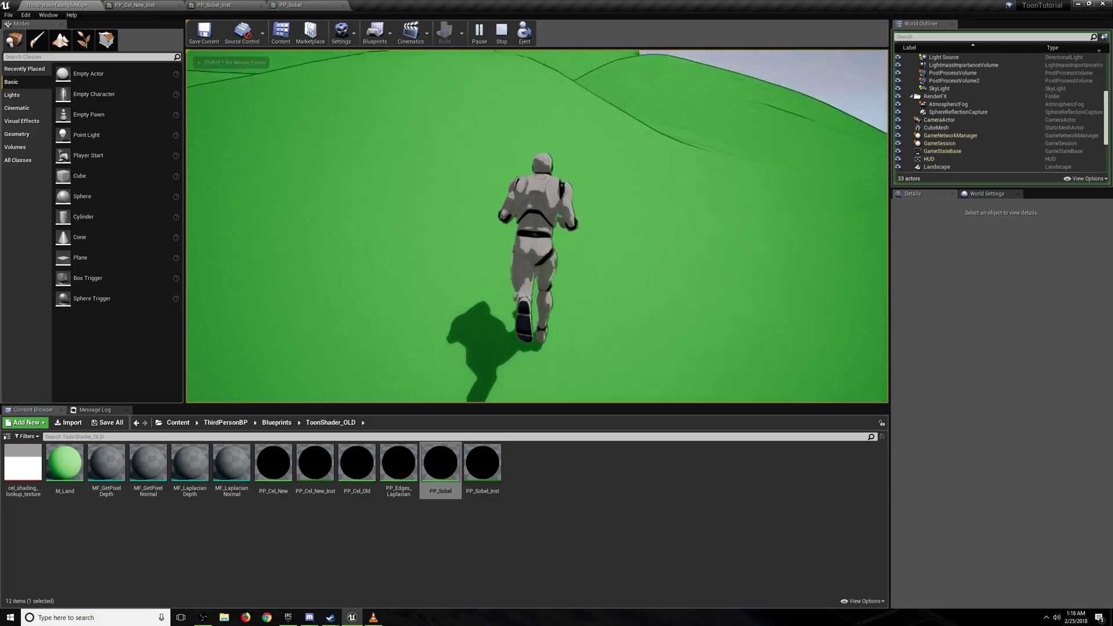
pyautogui.press('w')
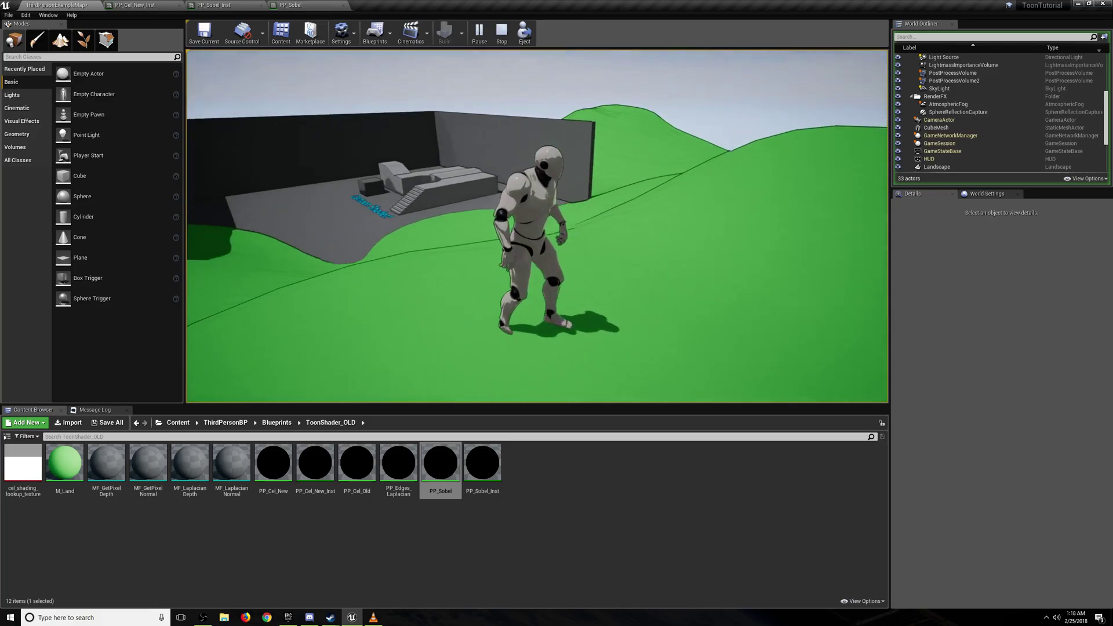
pyautogui.press('w')
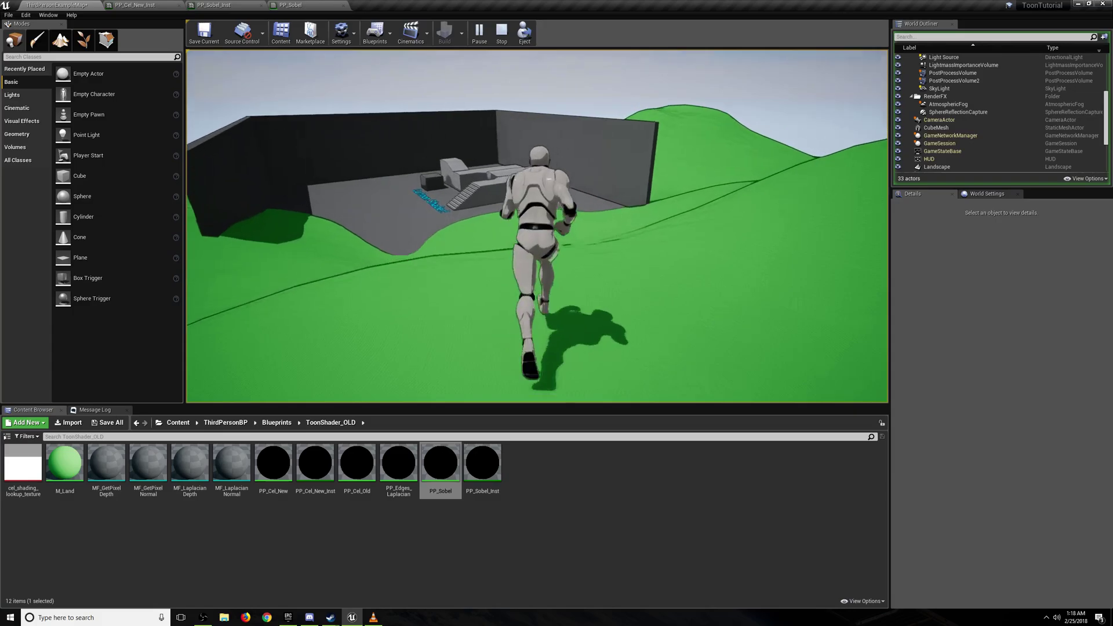
pyautogui.press('w')
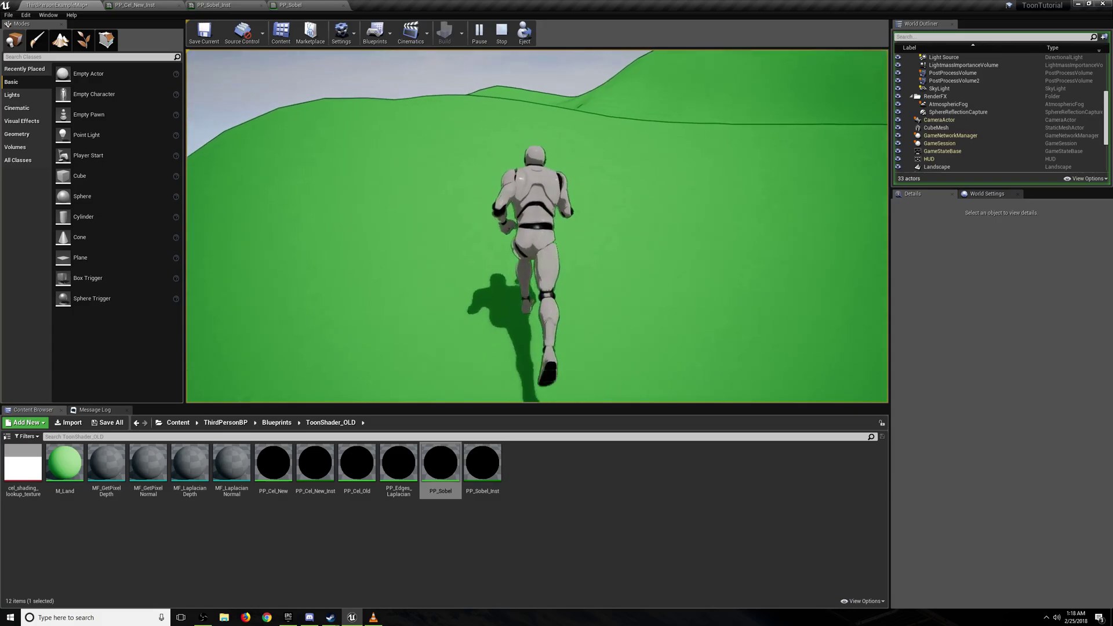
pyautogui.press('a')
pyautogui.press('a')
pyautogui.press('w')
pyautogui.press('d')
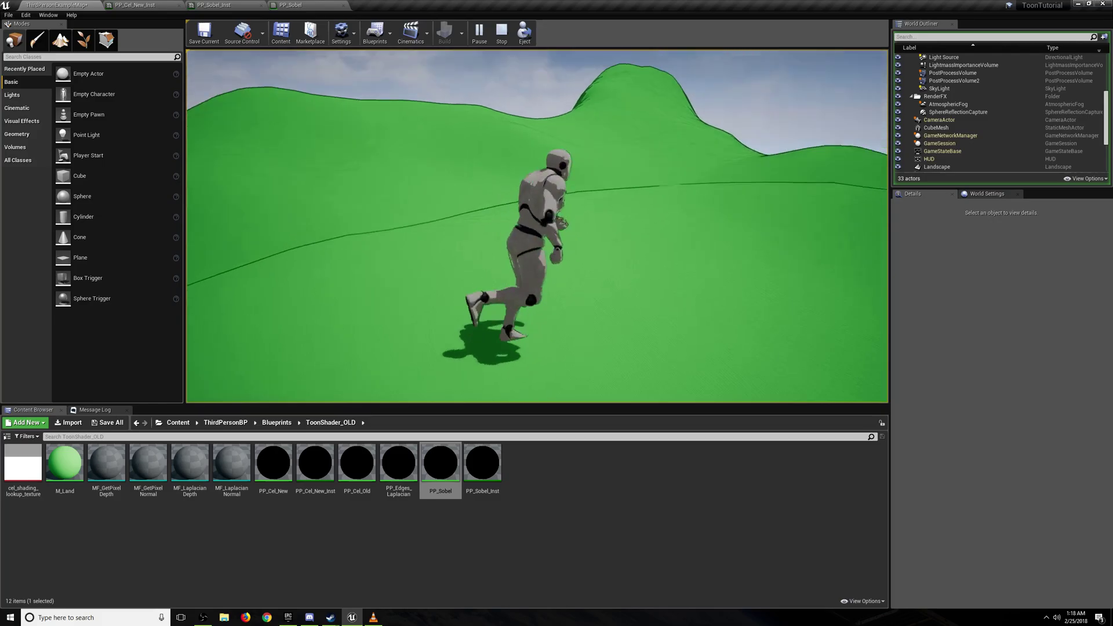
pyautogui.press('w')
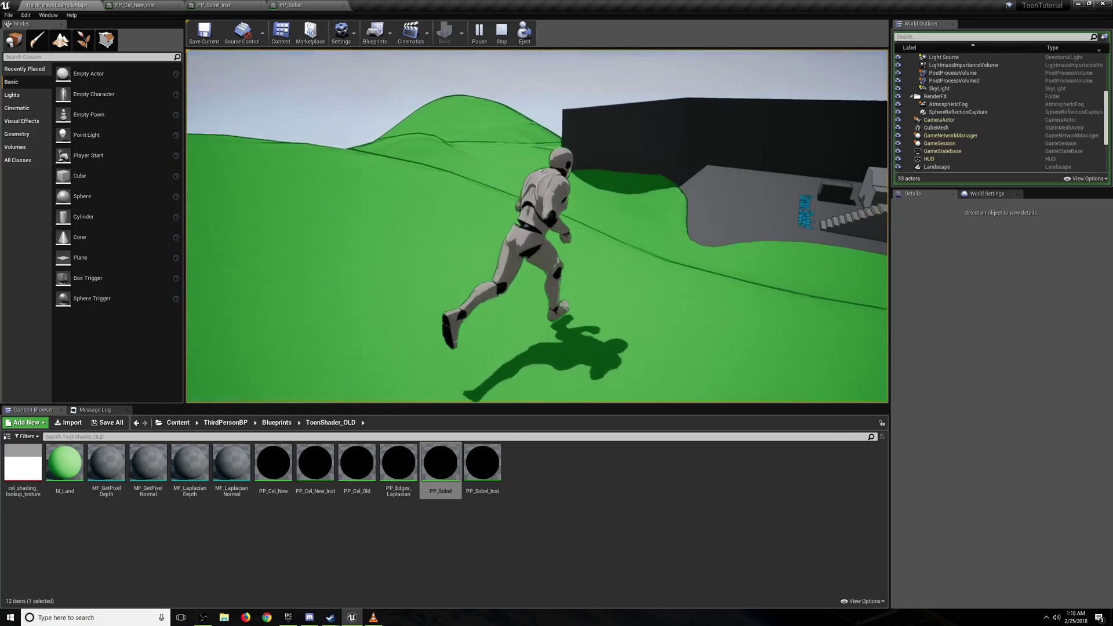
pyautogui.press('d')
pyautogui.press('w')
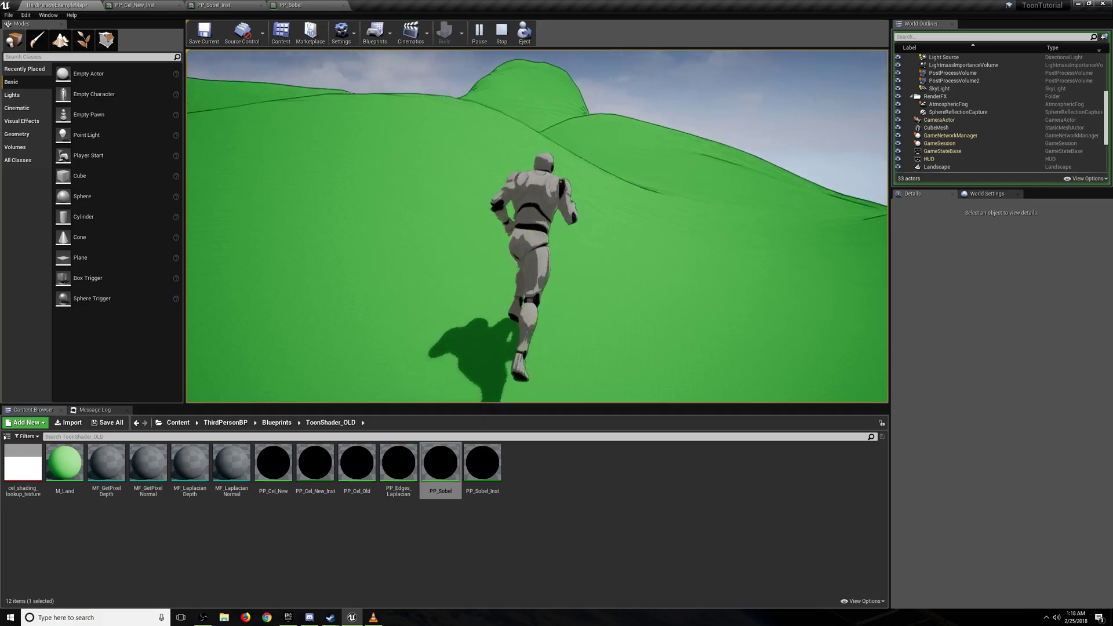
pyautogui.press('w')
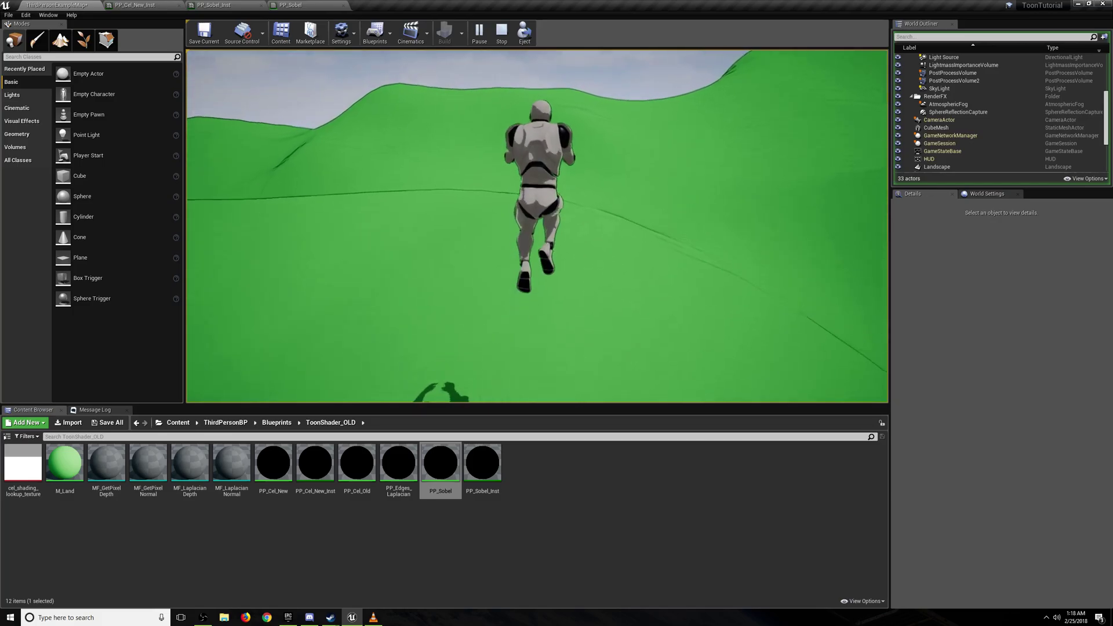
pyautogui.press('w')
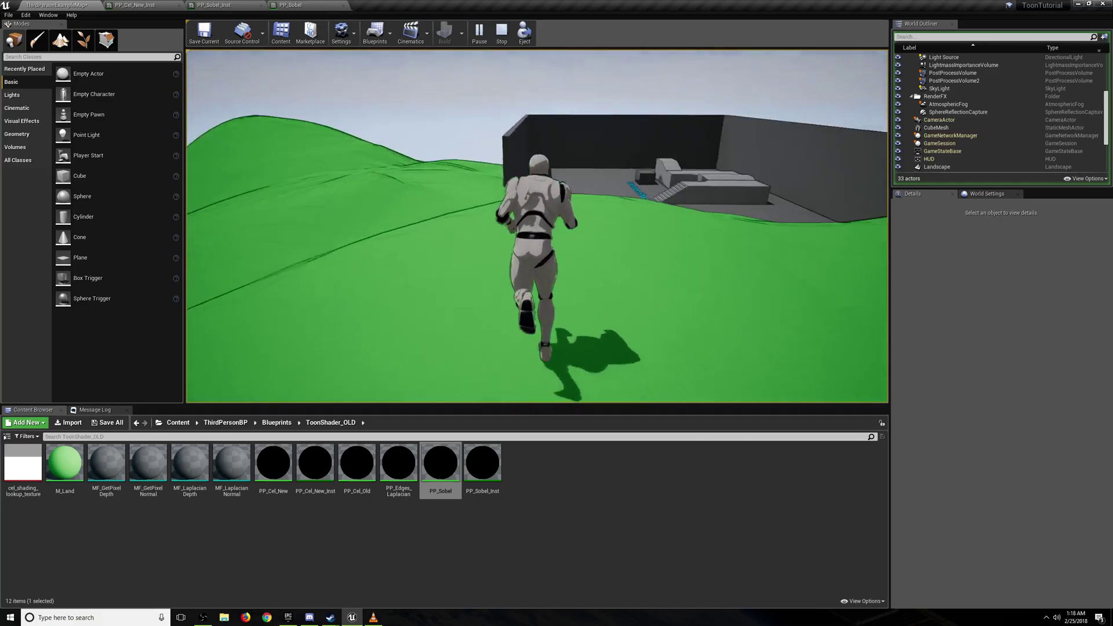
# Run and jump the character from the hills into the walled arena and over its raised blocks to inspect the cartoon shading
pyautogui.press('space')
pyautogui.press('w')
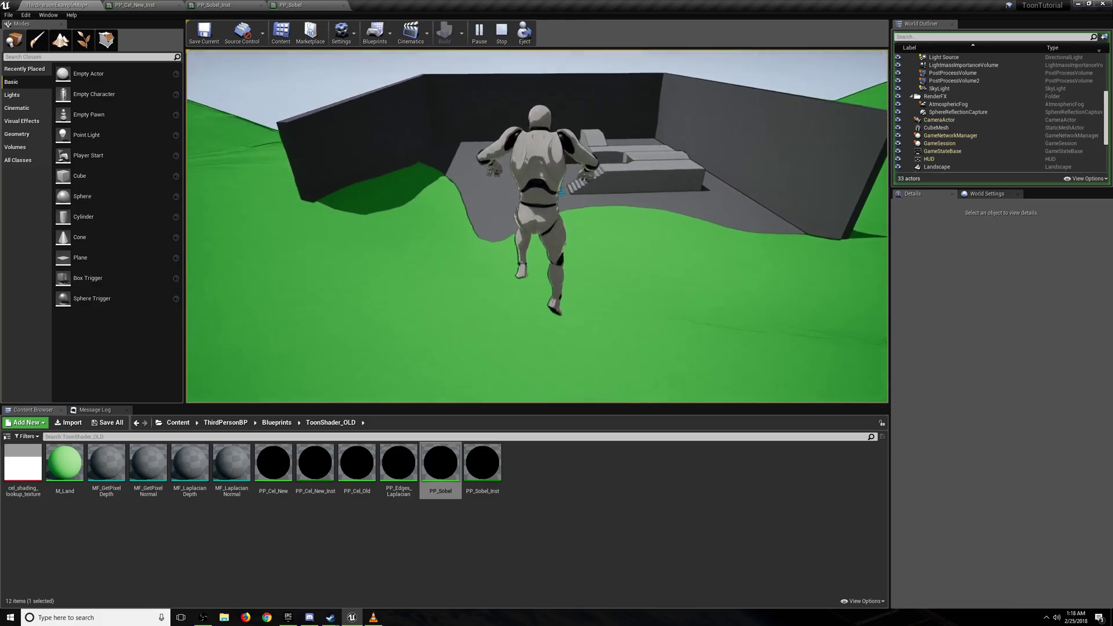
pyautogui.press('w')
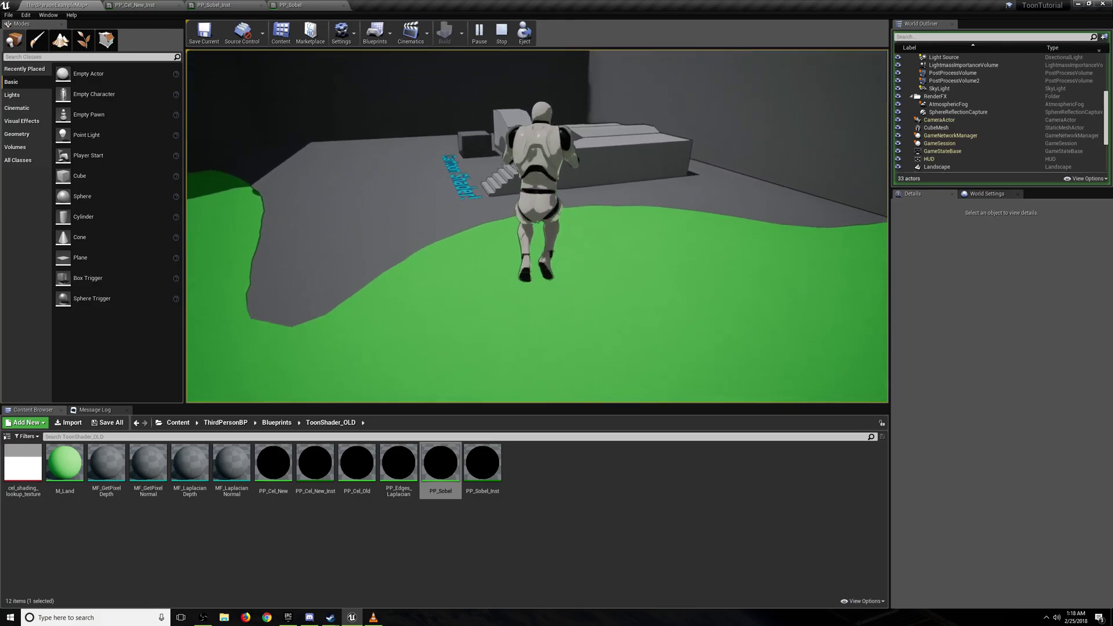
pyautogui.press('w')
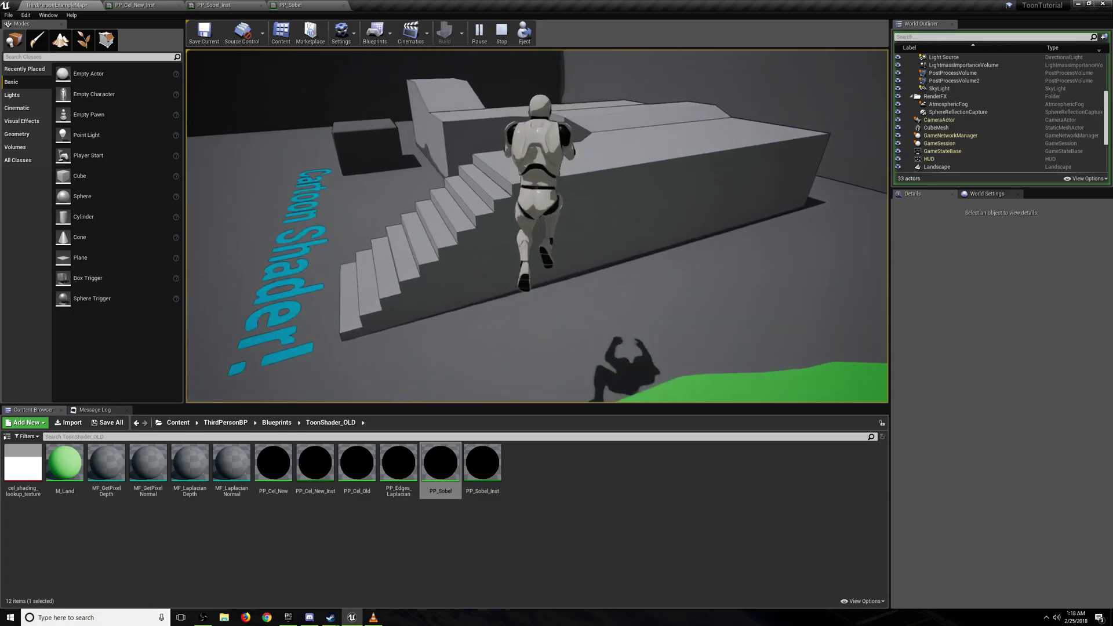
pyautogui.press('space')
pyautogui.press('w')
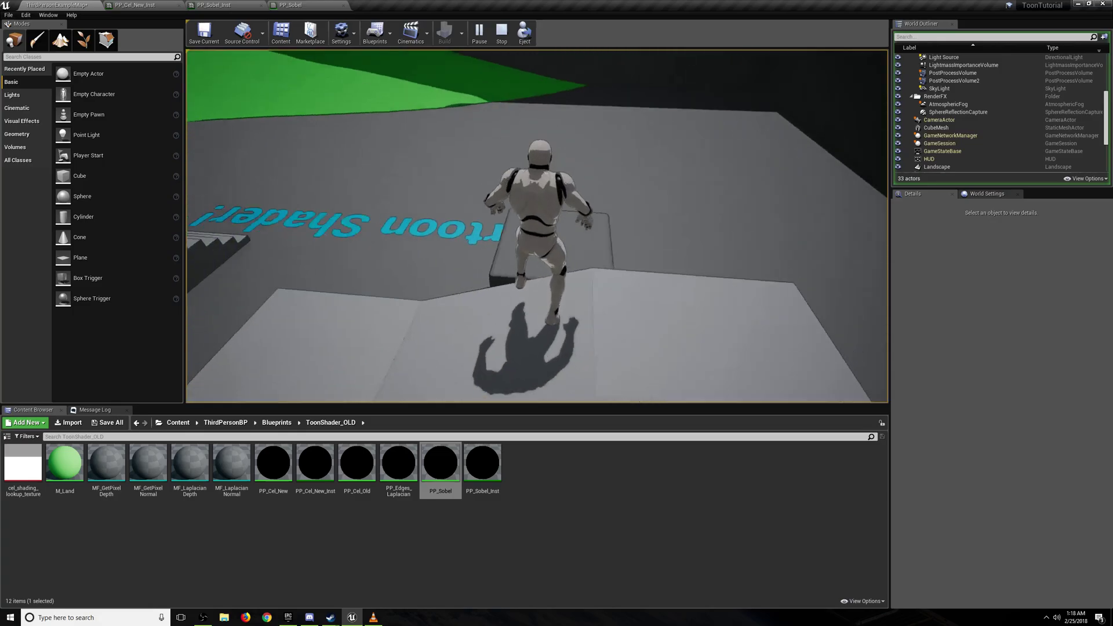
pyautogui.press('space')
pyautogui.press('w')
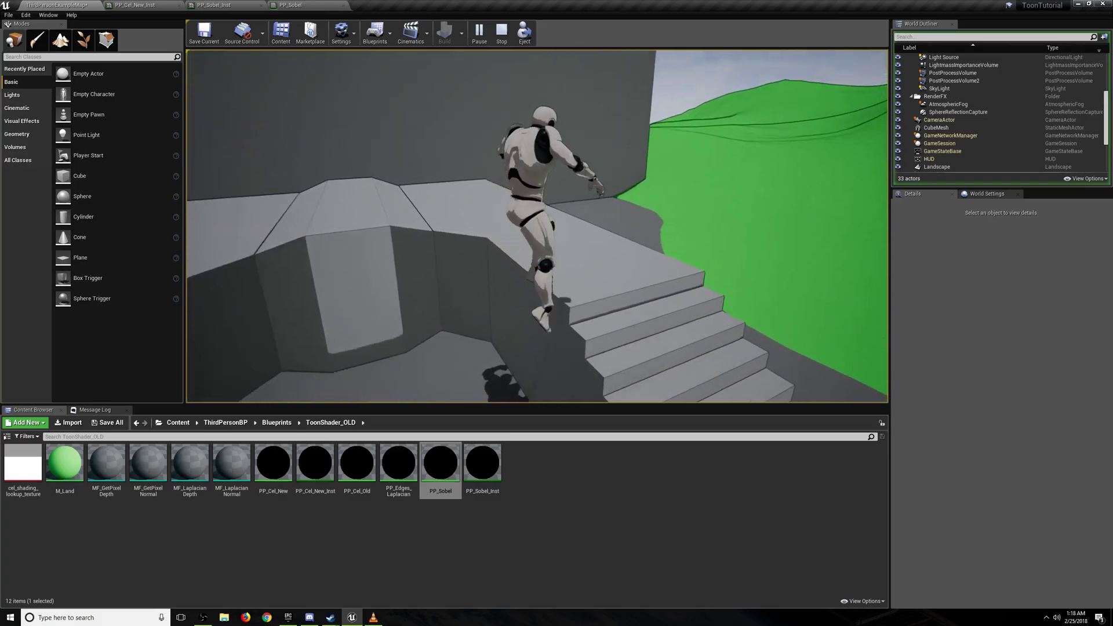
# Run the character out of the arena and up the hillside to check the landscape lines at close range
pyautogui.press('w')
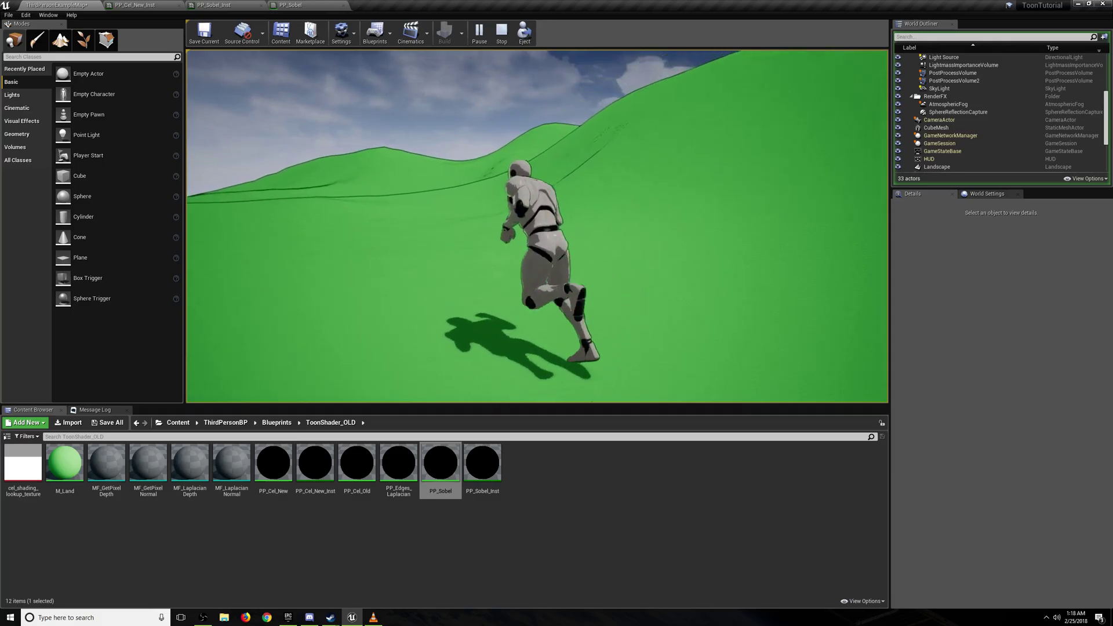
pyautogui.press('w')
pyautogui.press('w')
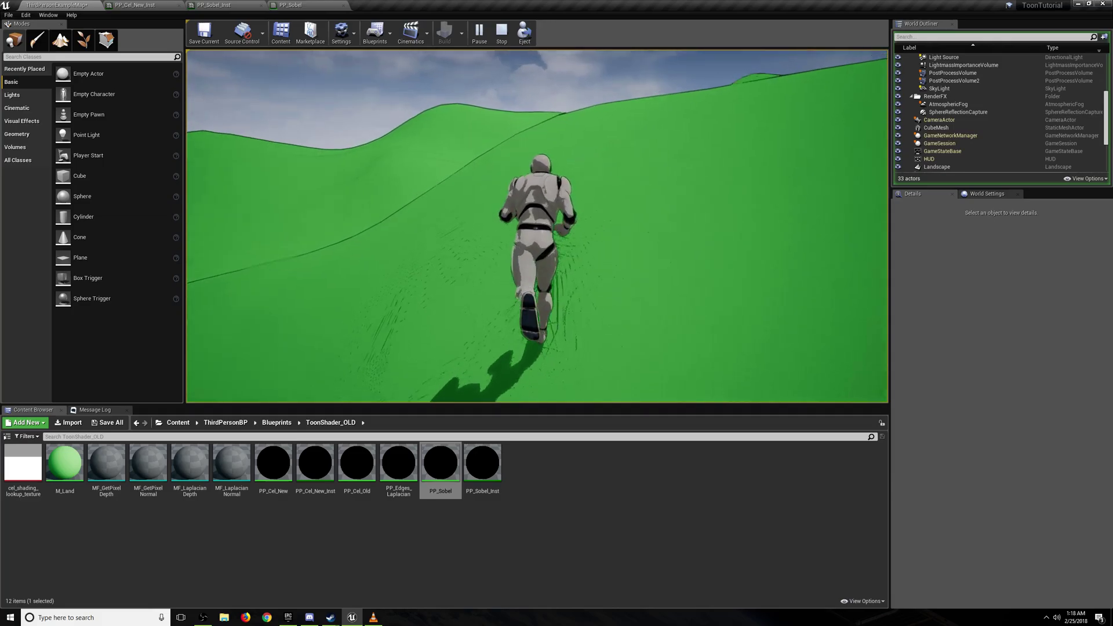
pyautogui.press('space')
pyautogui.press('w')
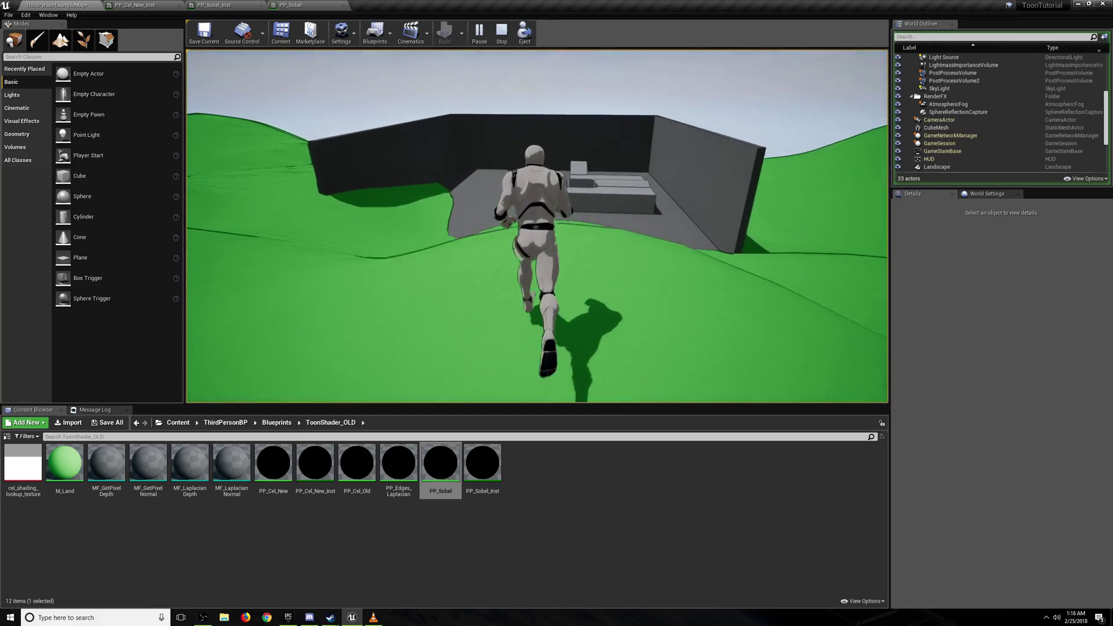
# Bring the character back down to the arena and jump across the blocks near the Cartoon Shader text to view their outlines
pyautogui.press('w')
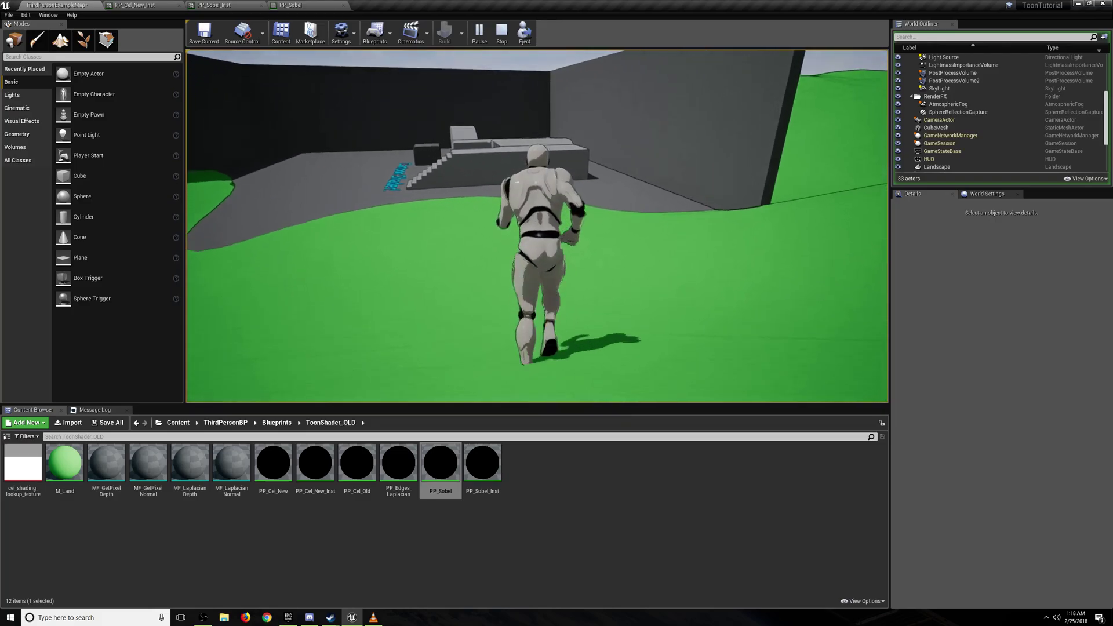
pyautogui.press('w')
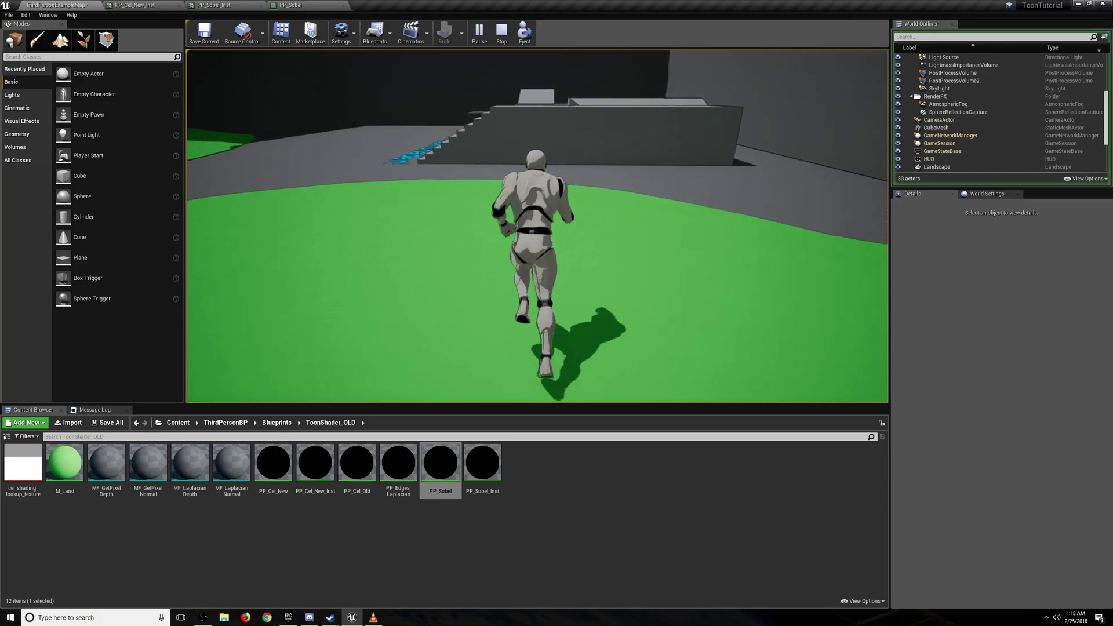
pyautogui.press('w')
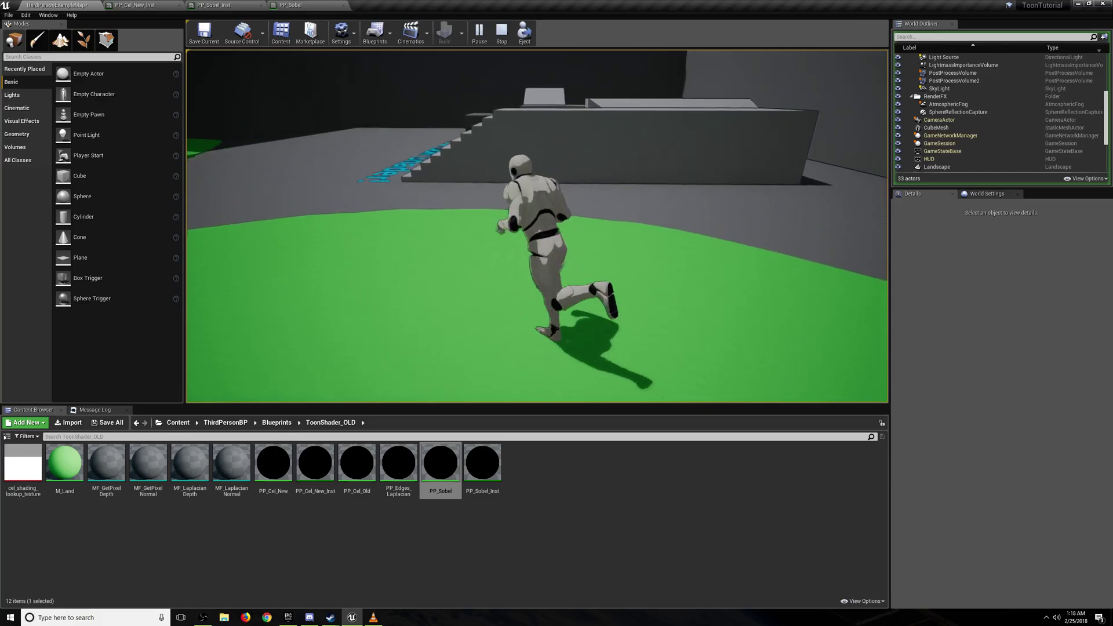
pyautogui.press('w')
pyautogui.press('space')
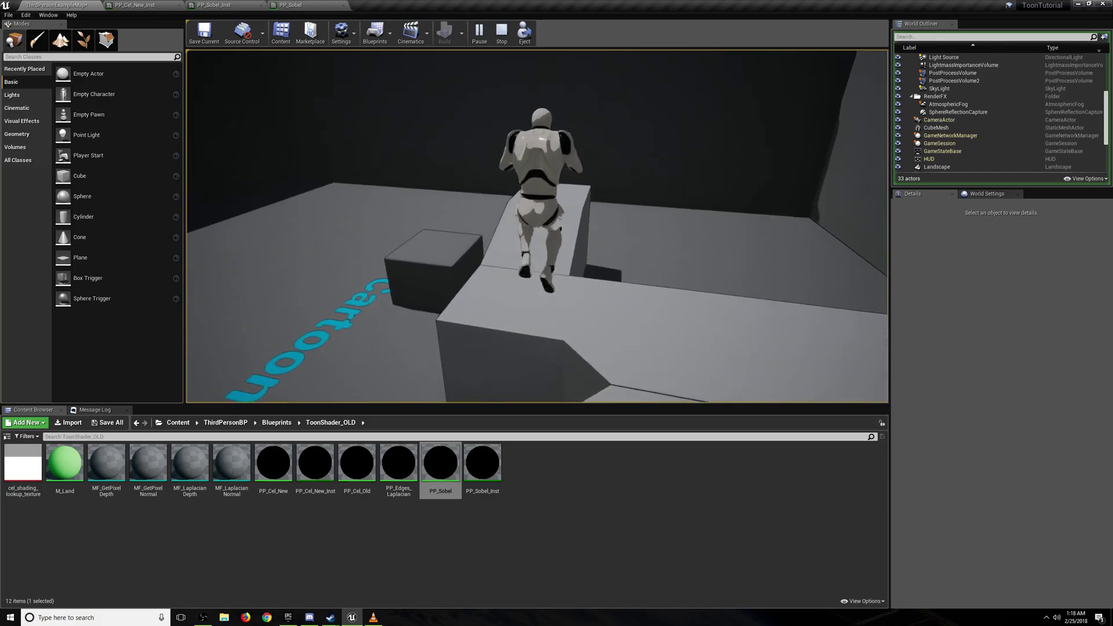
pyautogui.press('space')
pyautogui.press('w')
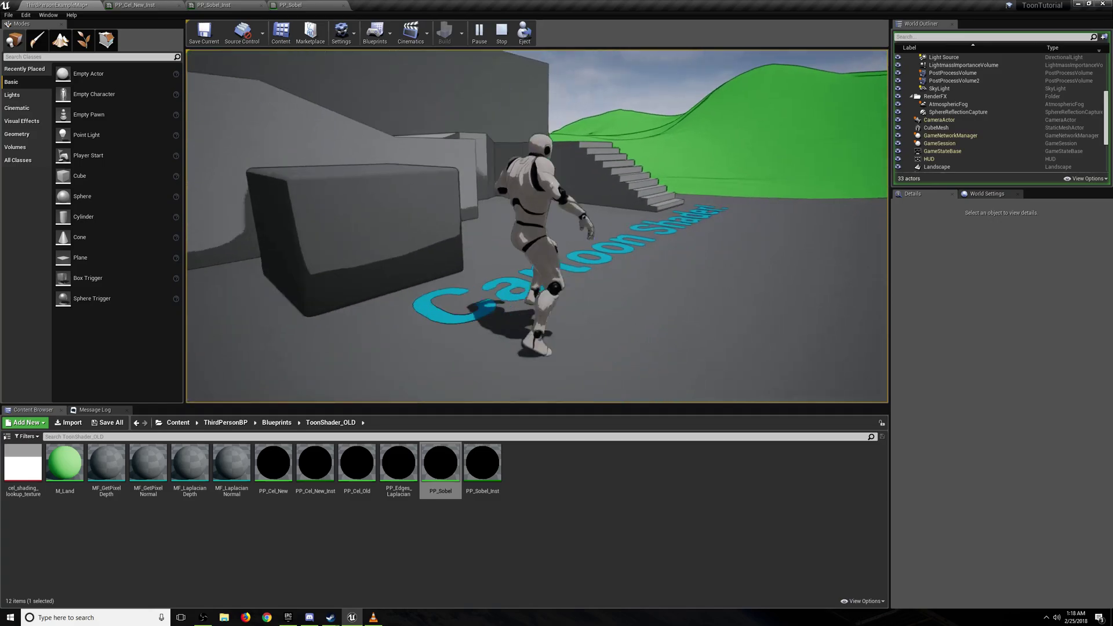
# Take the character back onto the hills for a last look at the landscape outlines, and end the play session
pyautogui.press('space')
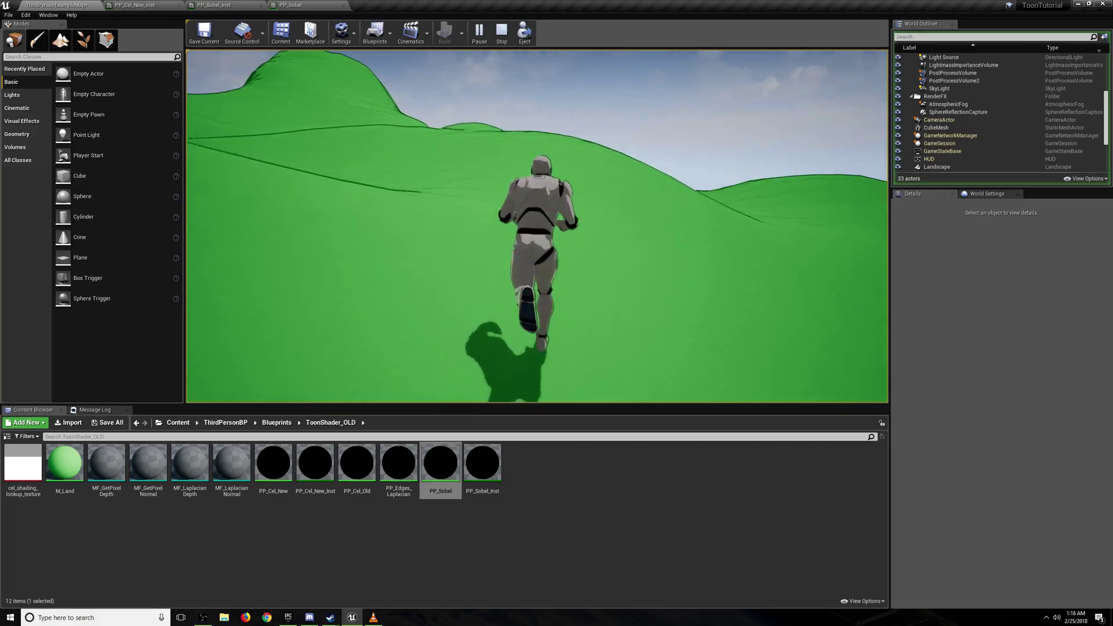
pyautogui.press('space')
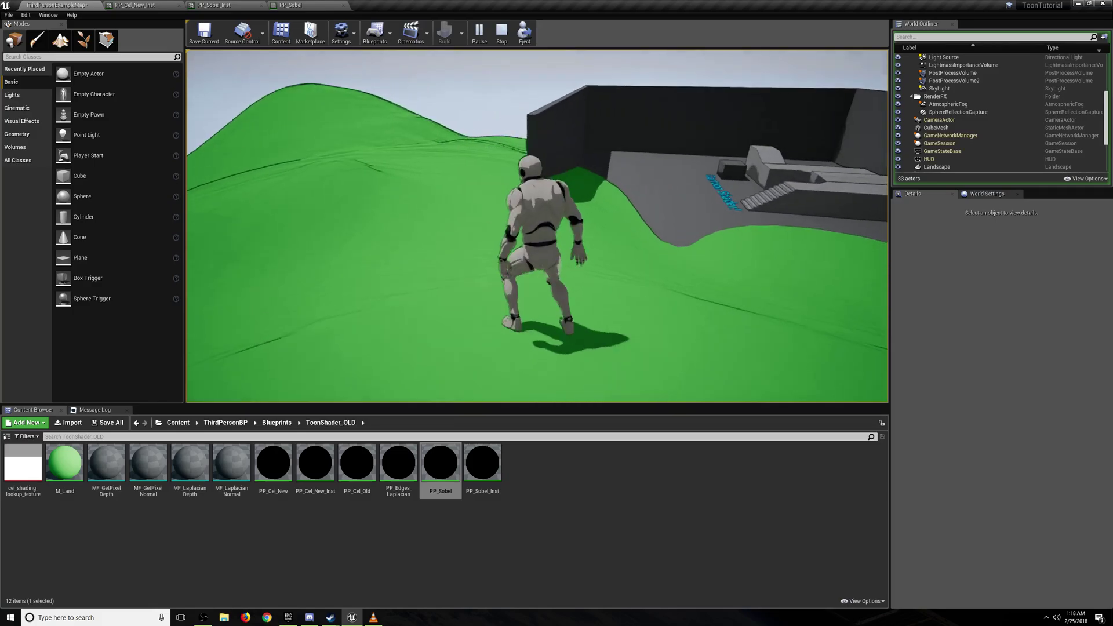
pyautogui.press('space')
pyautogui.press('Escape')
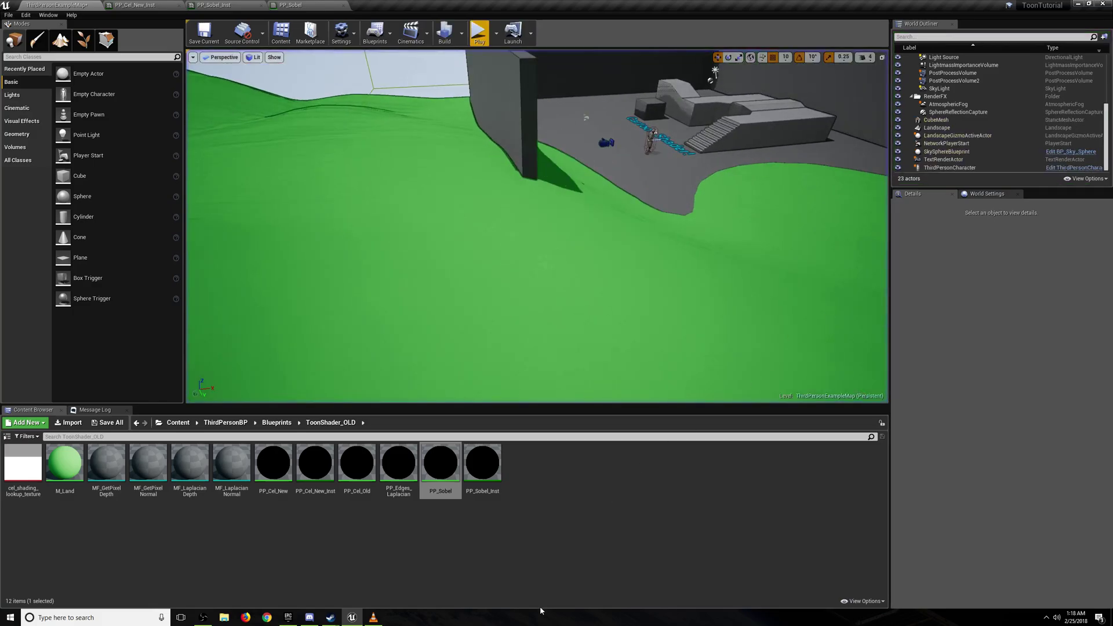